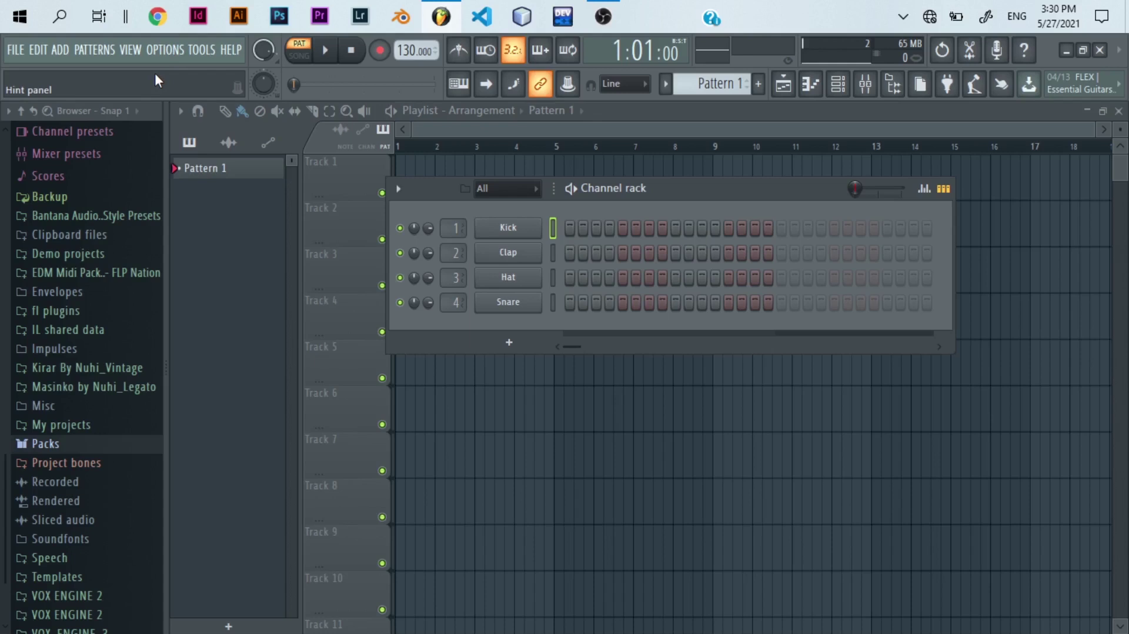
Create a new project from the Minimal template "Basic with limiter" and shift the channel rack slightly.
left_click(16, 53)
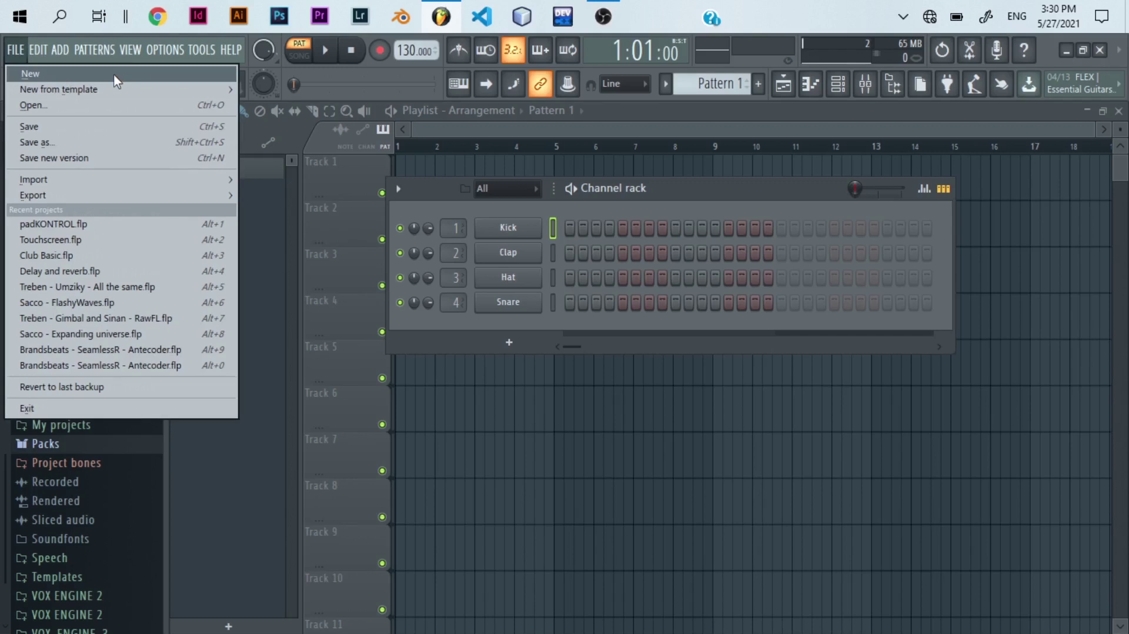
mouse_move(140, 91)
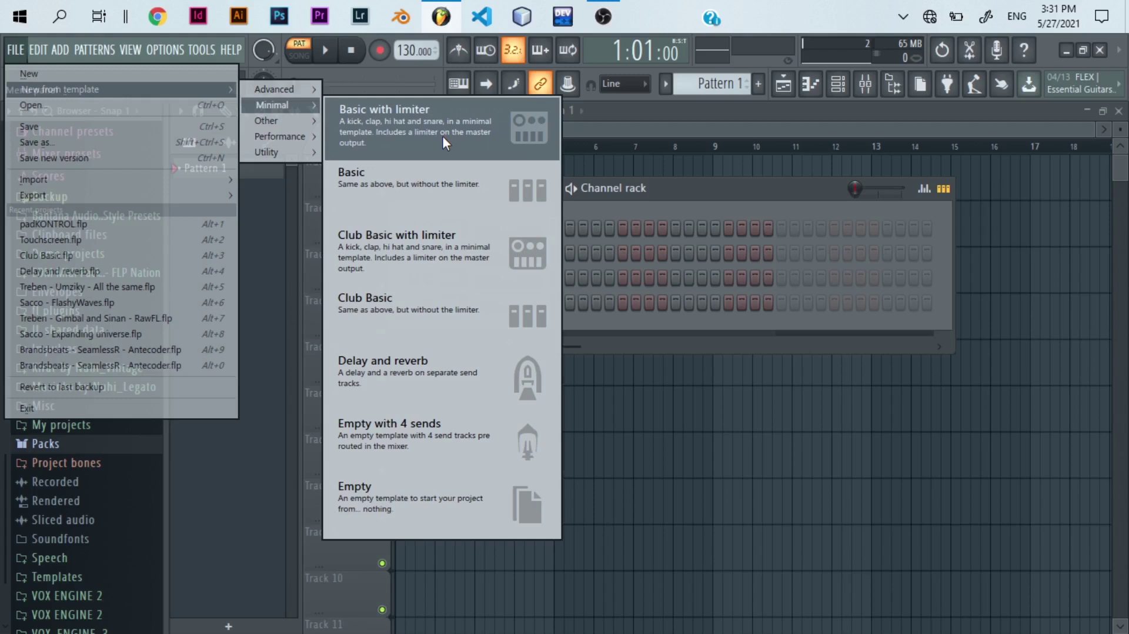
mouse_move(288, 141)
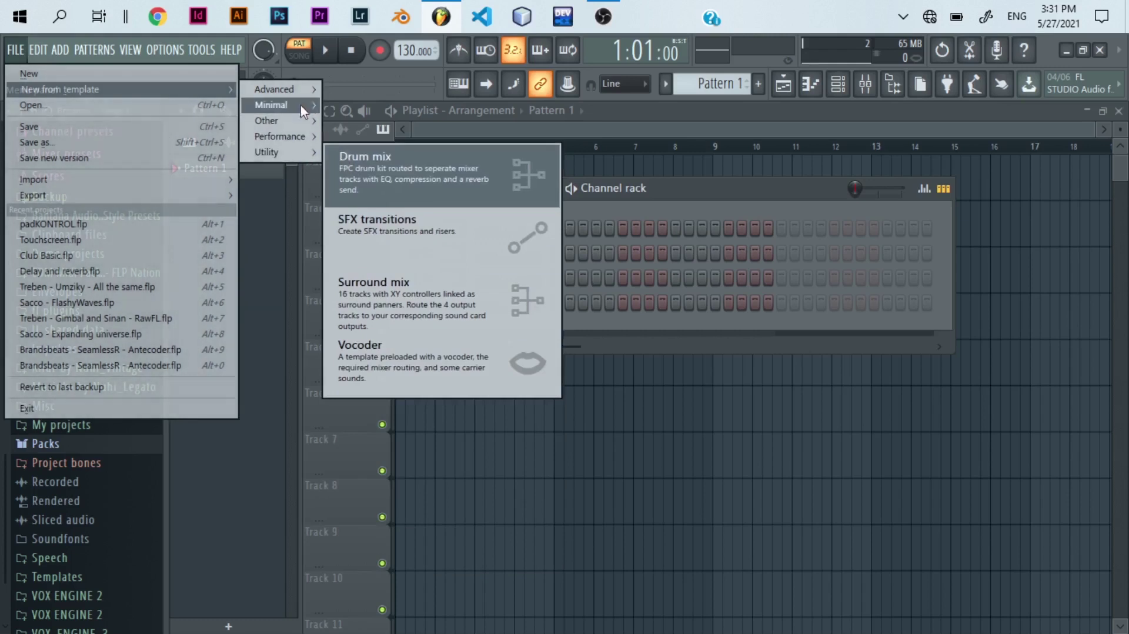
mouse_move(303, 112)
left_click(372, 122)
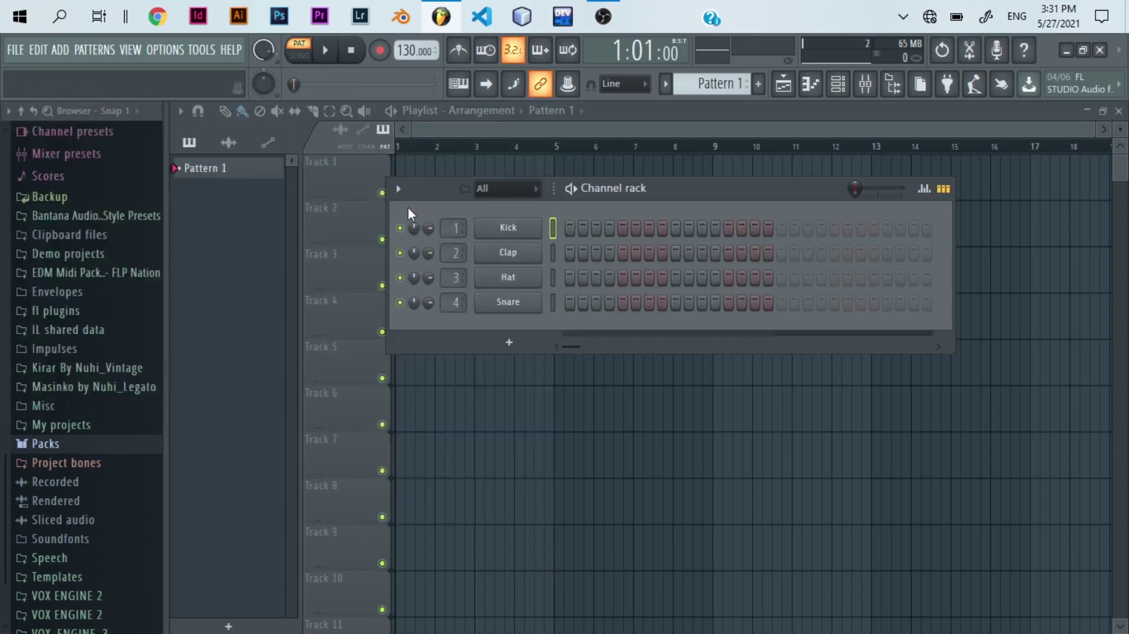
mouse_move(420, 204)
left_mouse_down()
mouse_move(369, 287)
mouse_move(425, 318)
mouse_move(428, 201)
left_mouse_up()
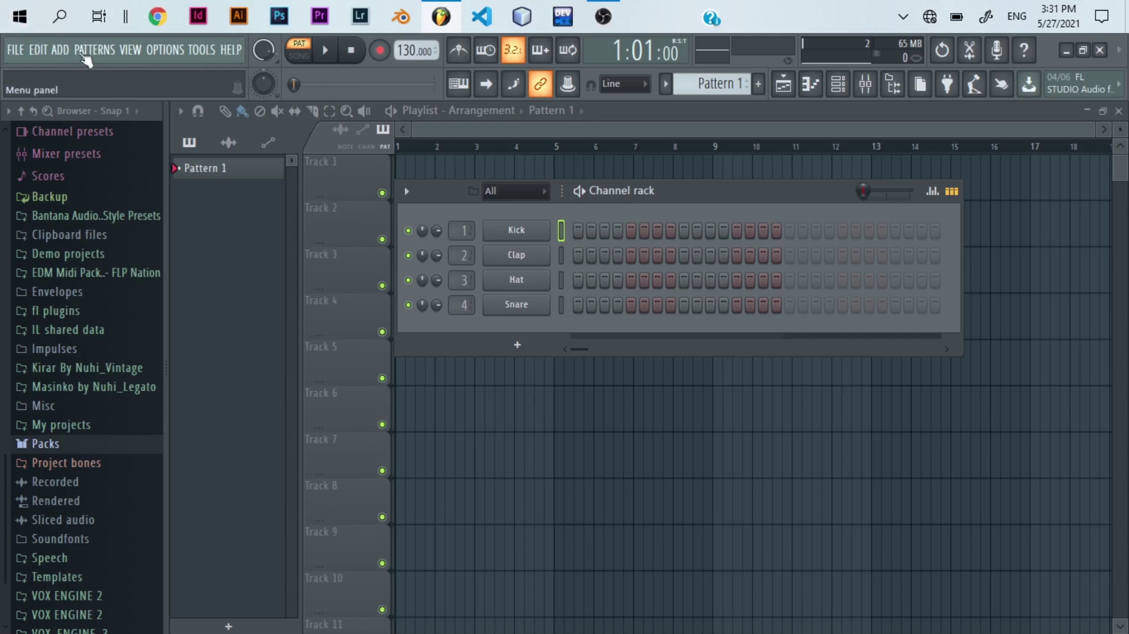
Look through the full list of generator plugins and view the plugin manager with its search paths and scan options.
left_click(39, 53)
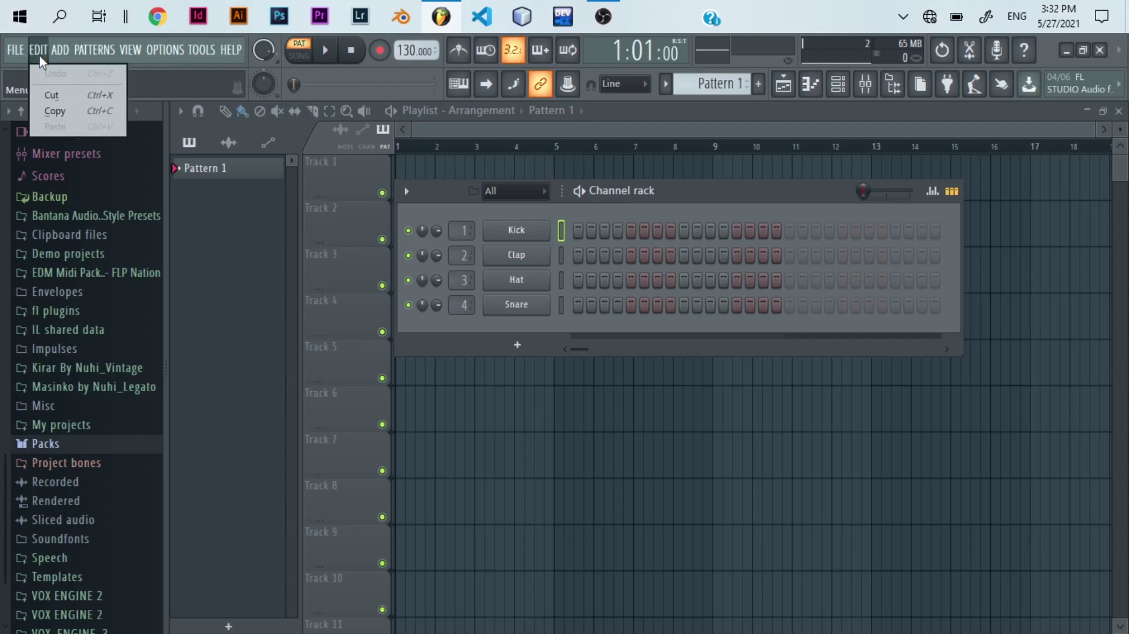
mouse_move(66, 51)
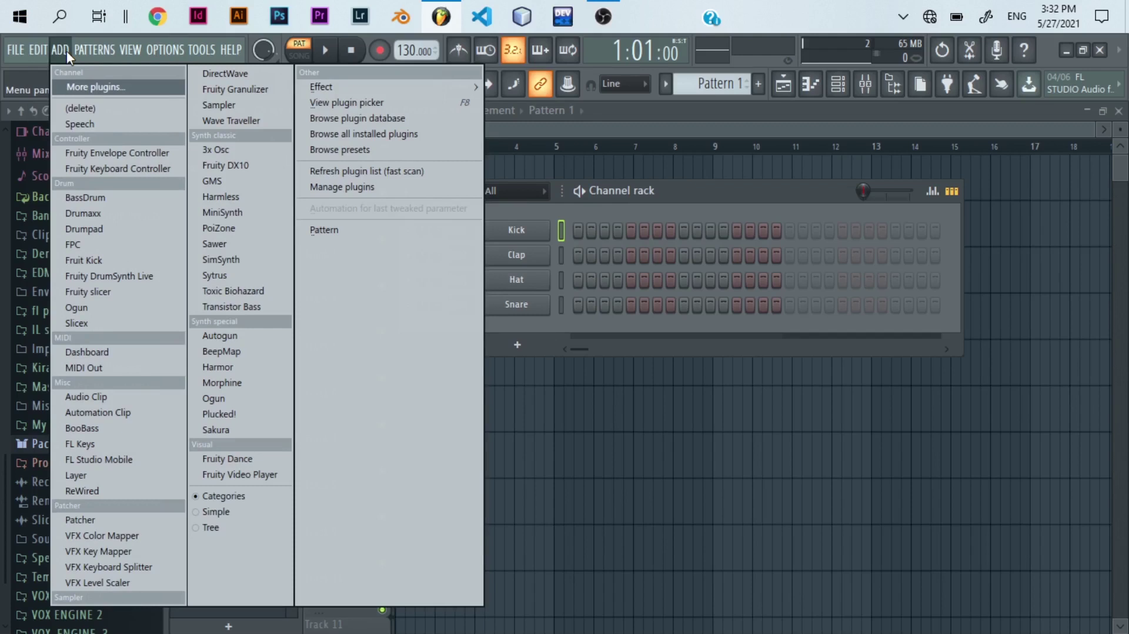
left_click(61, 50)
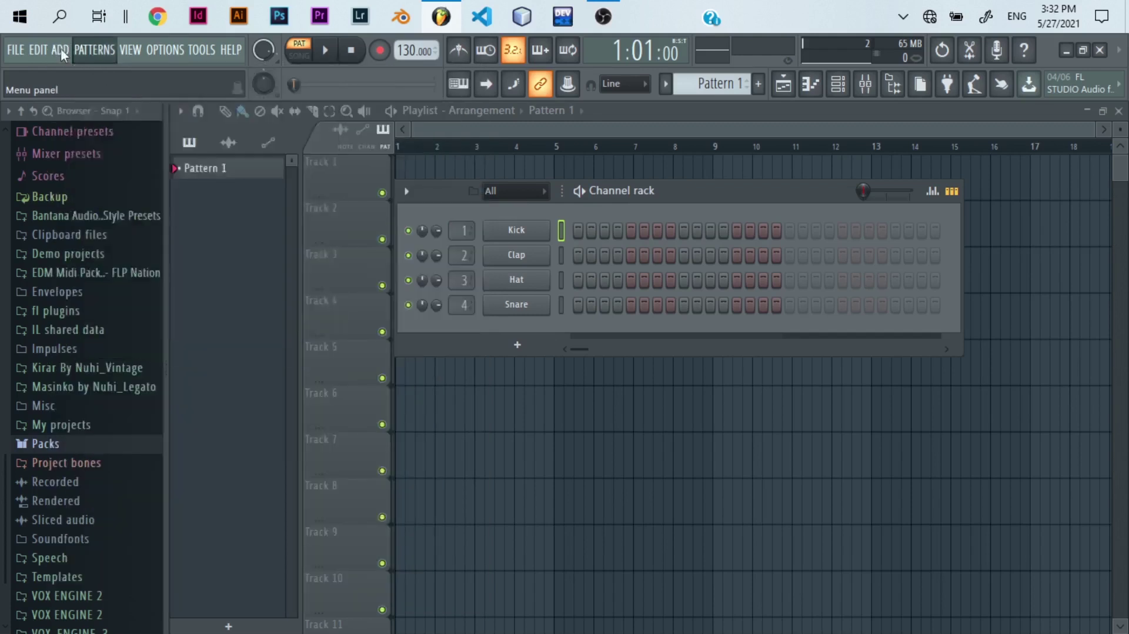
left_click(62, 51)
left_click(77, 85)
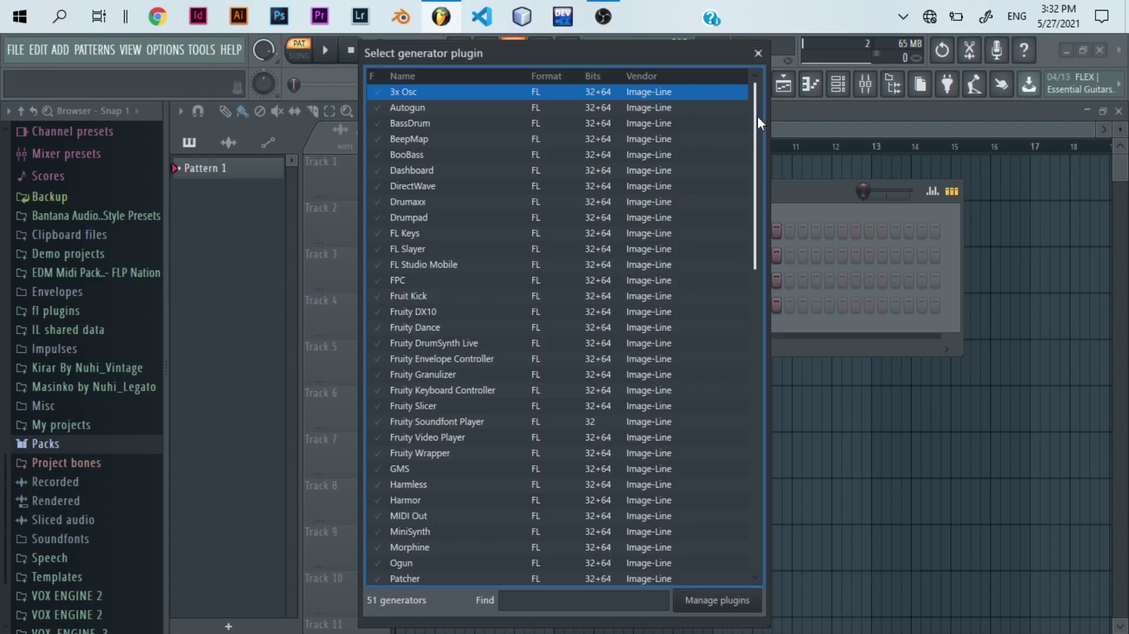
left_click_drag(757, 116, 734, 498)
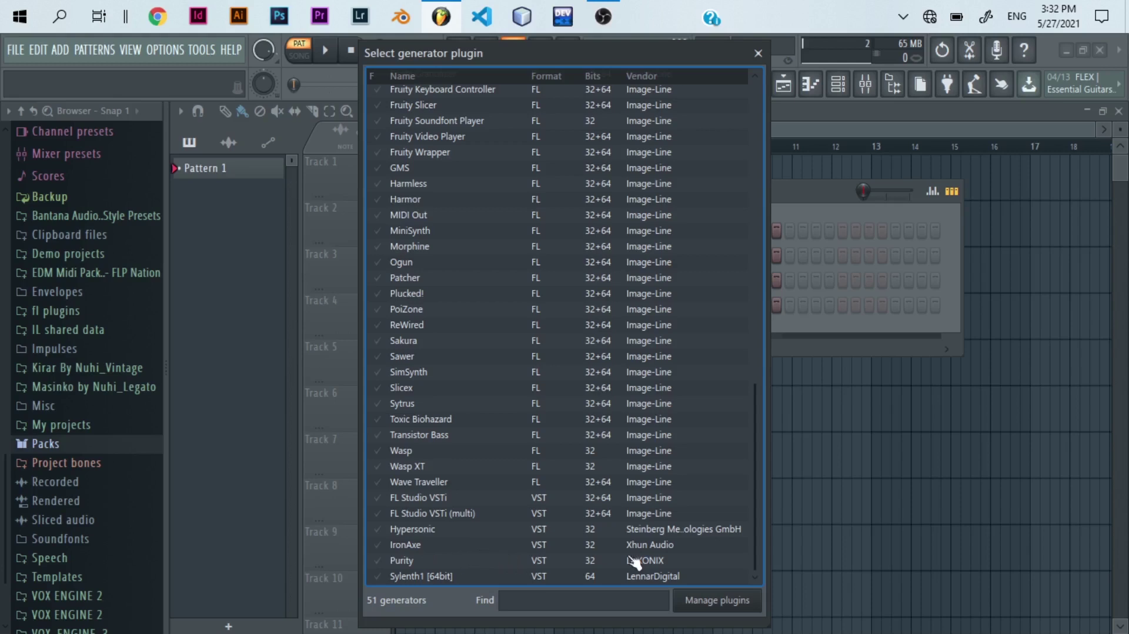
left_click(711, 605)
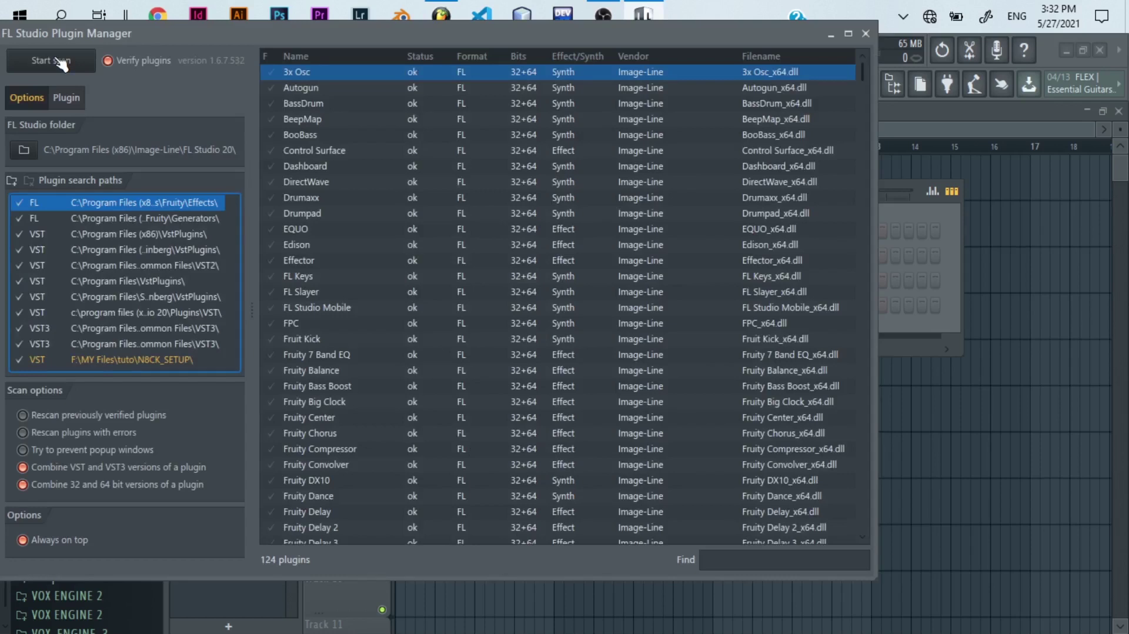
left_click(866, 34)
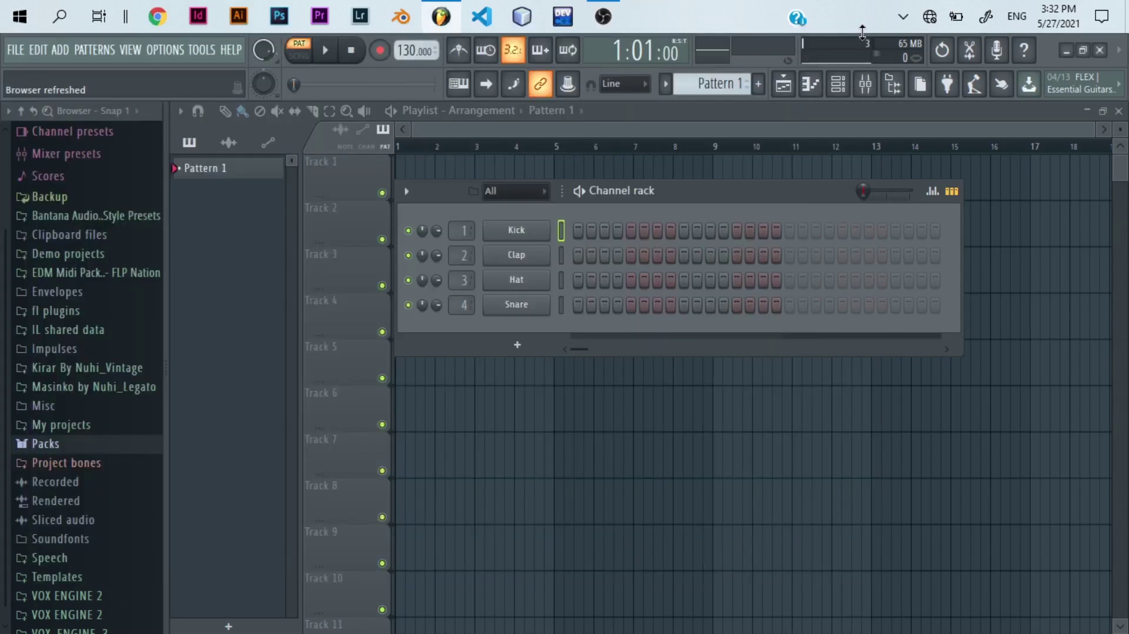
View the general and MIDI settings, and select FL Studio ASIO as the audio device.
left_click(165, 50)
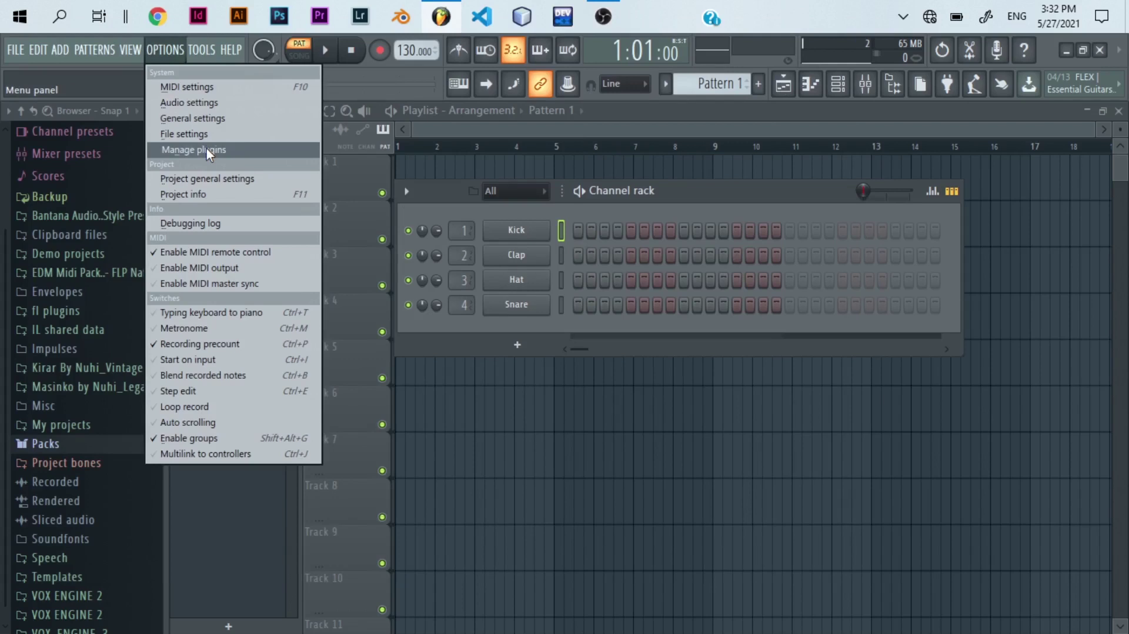
left_click(224, 119)
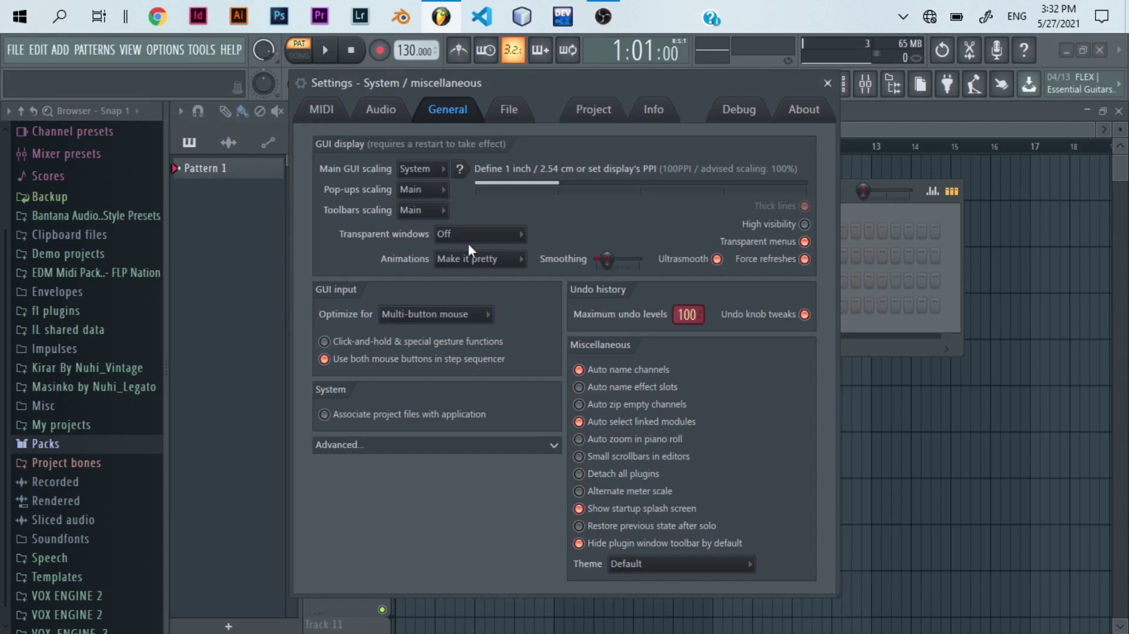
left_click(323, 105)
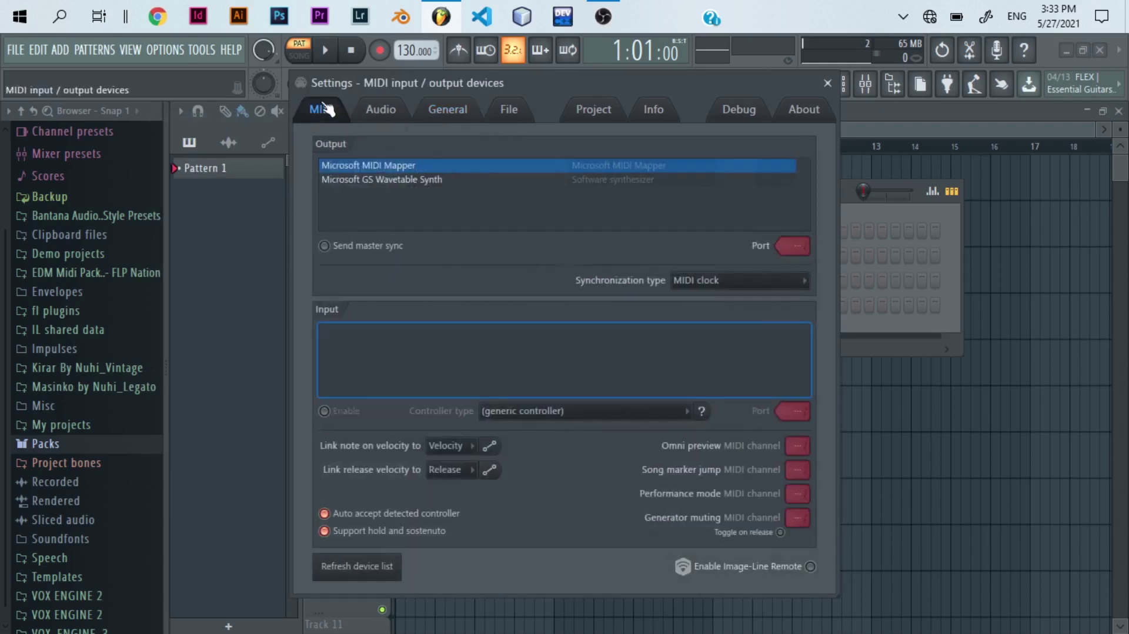
left_click(384, 110)
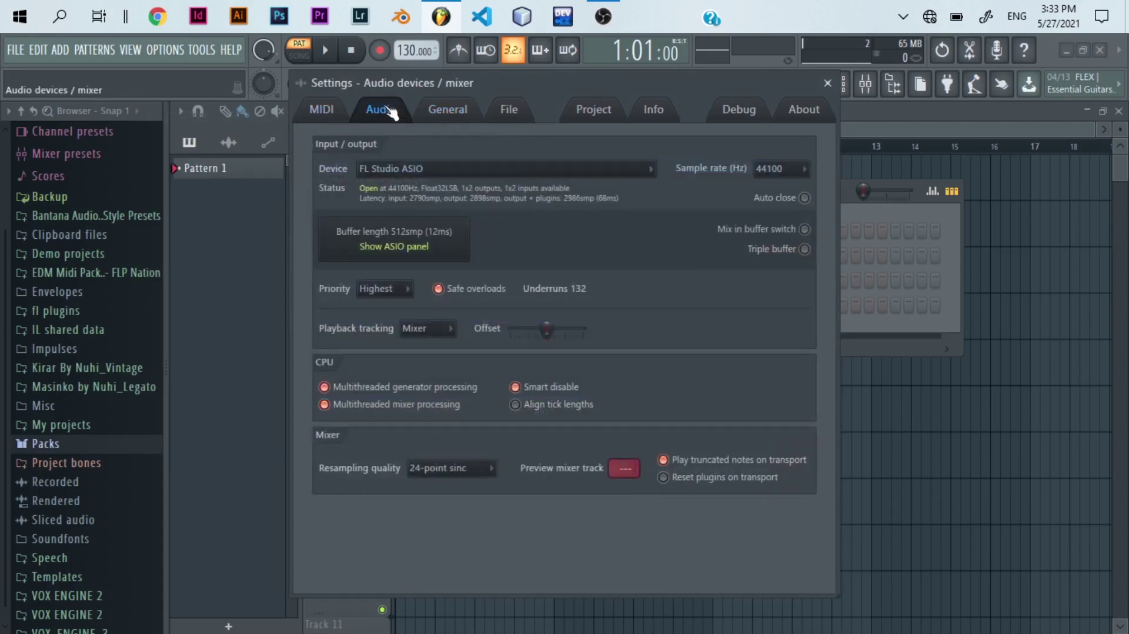
left_click(457, 168)
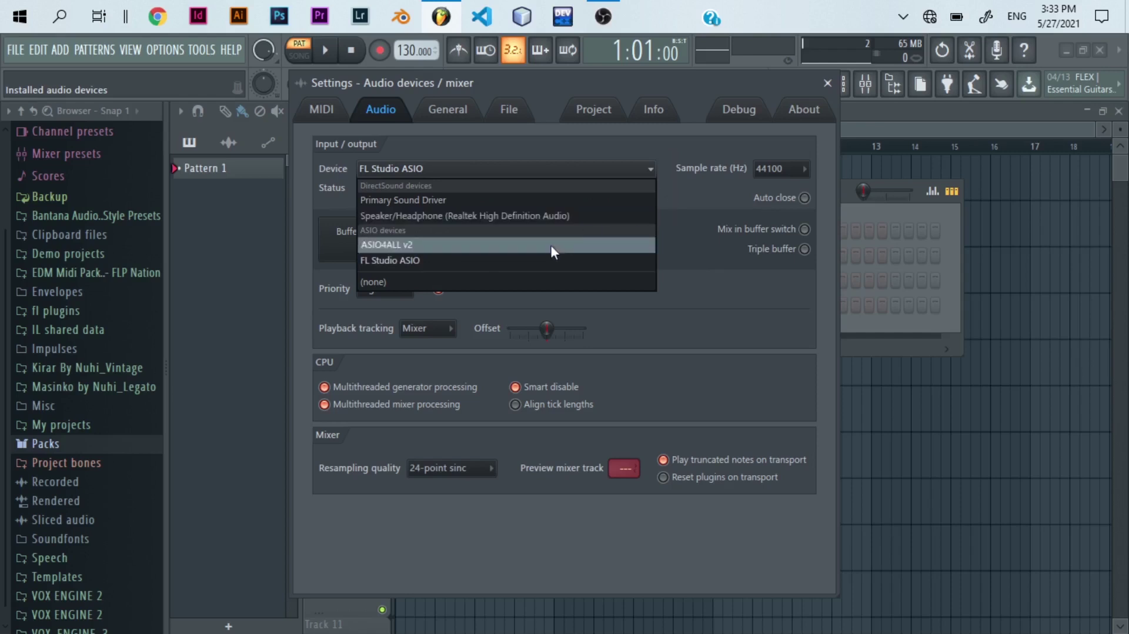
left_click(438, 260)
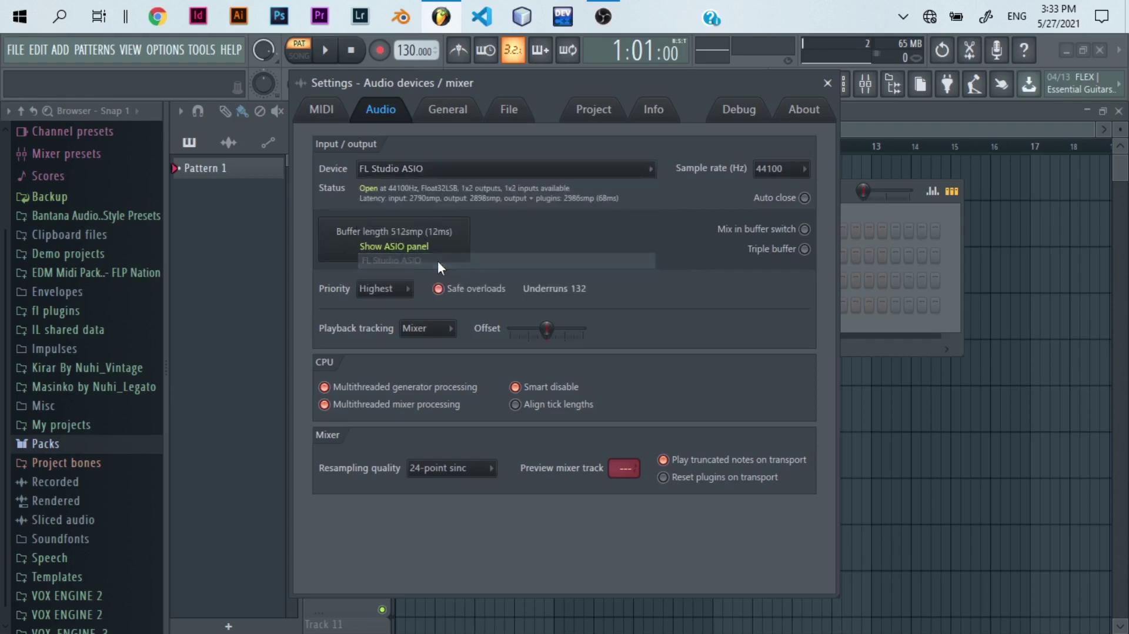
Review the general, file and current project settings pages, and close the settings.
left_click(470, 118)
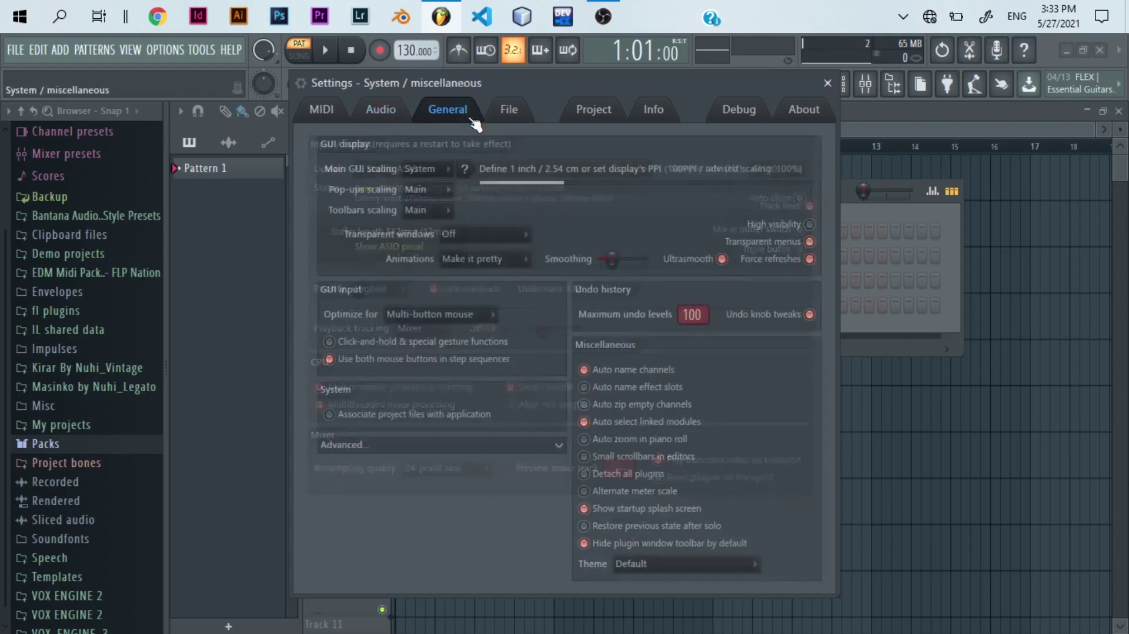
left_click(511, 111)
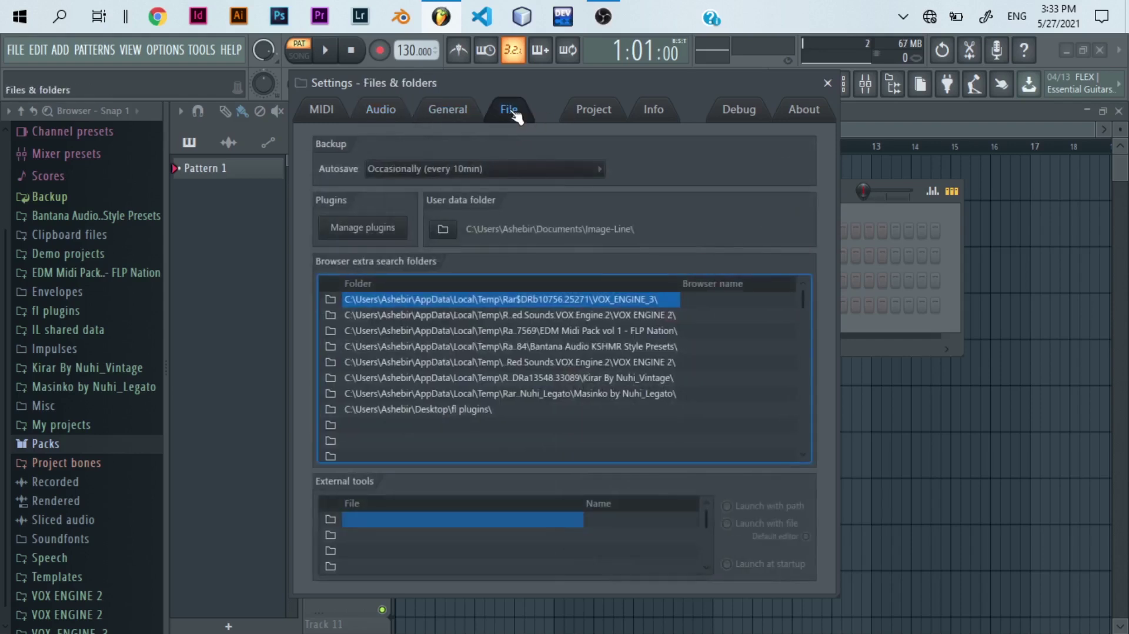
left_click(605, 112)
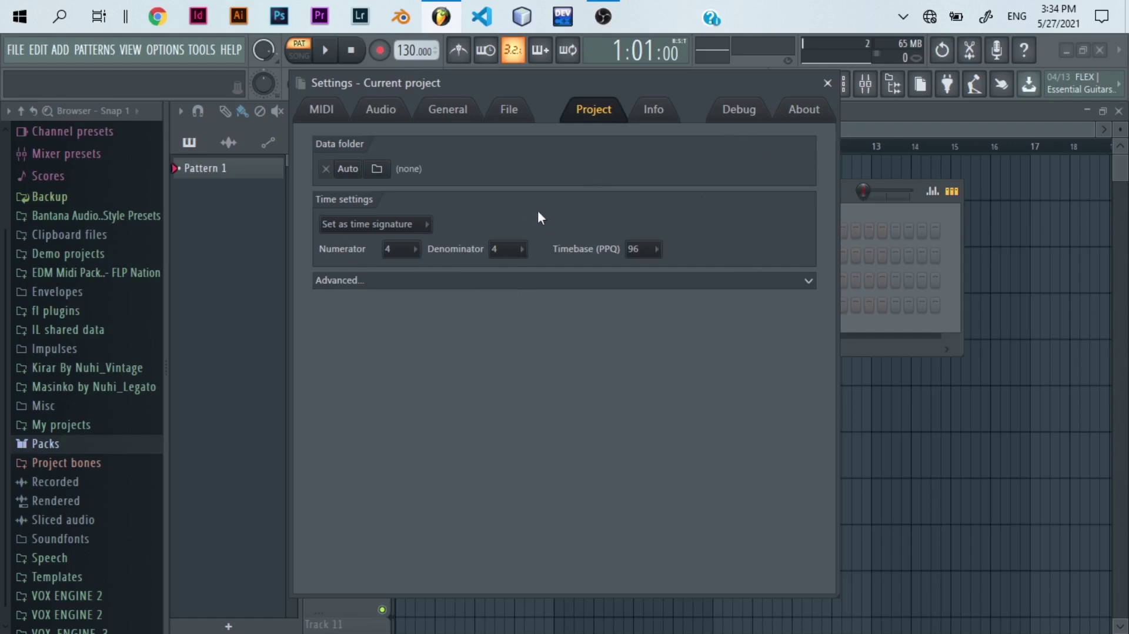
left_click(828, 83)
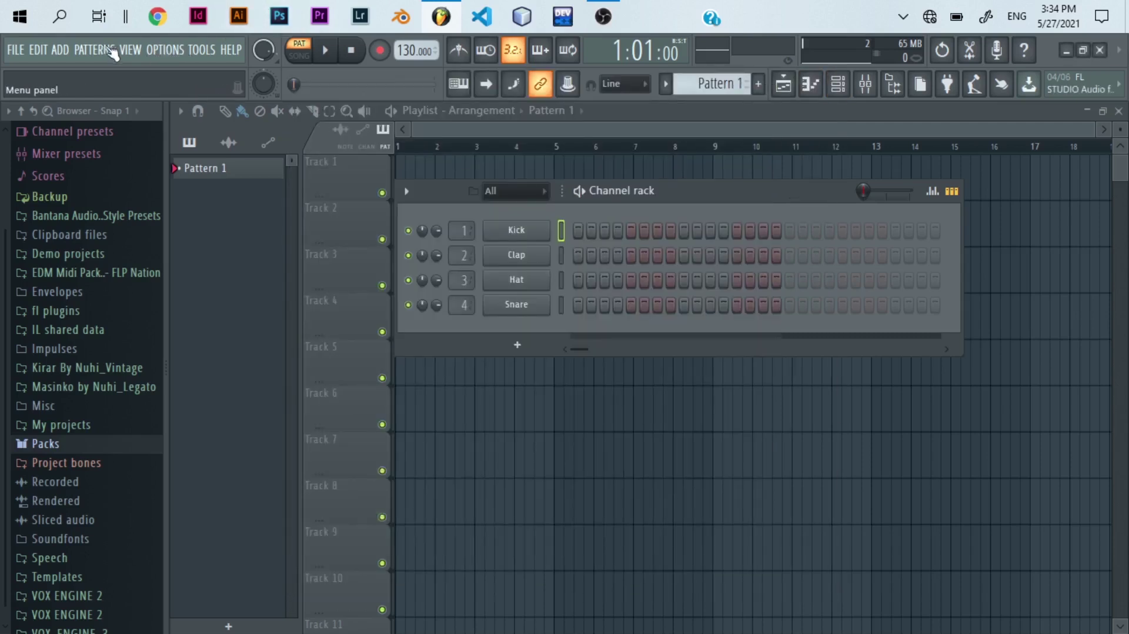
Toggle playback to song mode and back to pattern mode, and briefly play and pause Pattern 1.
left_click(302, 57)
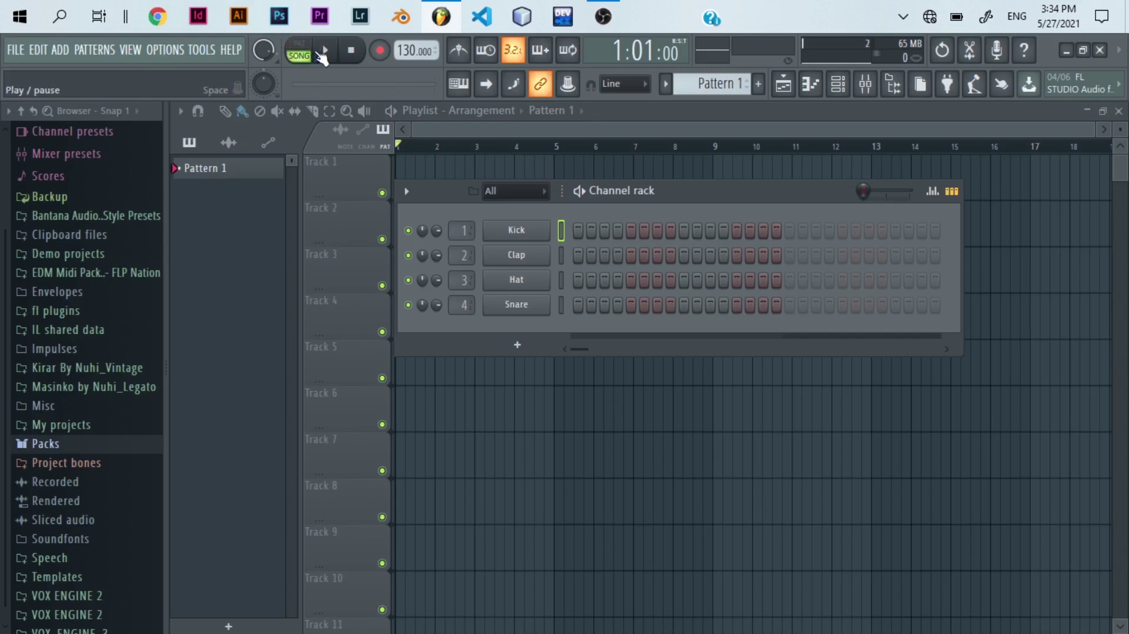
left_click(300, 55)
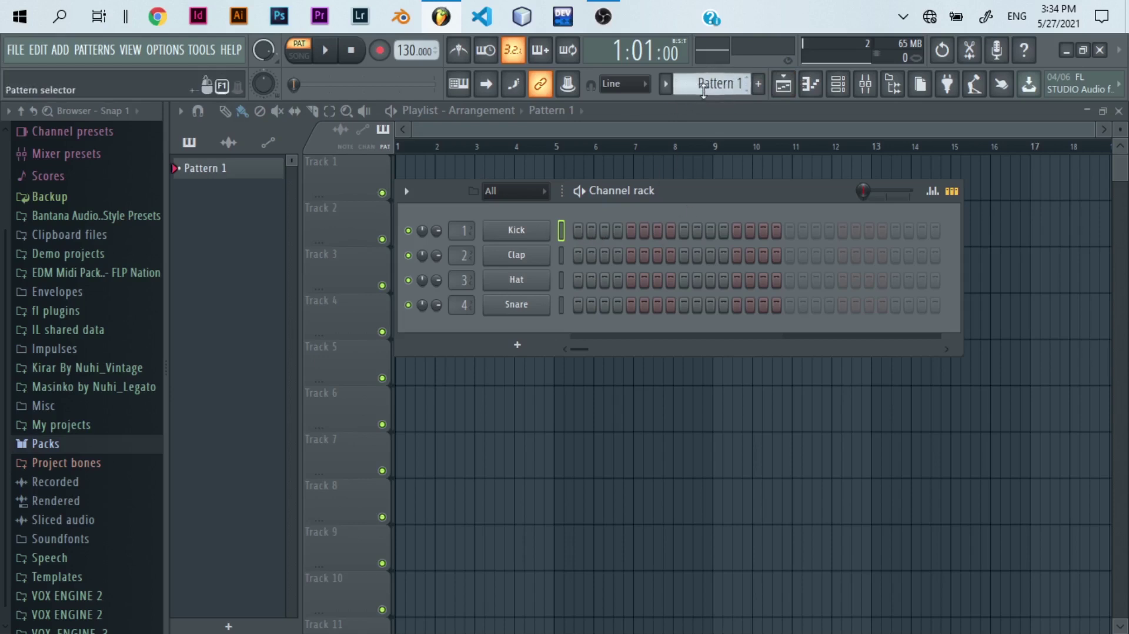
left_click(326, 51)
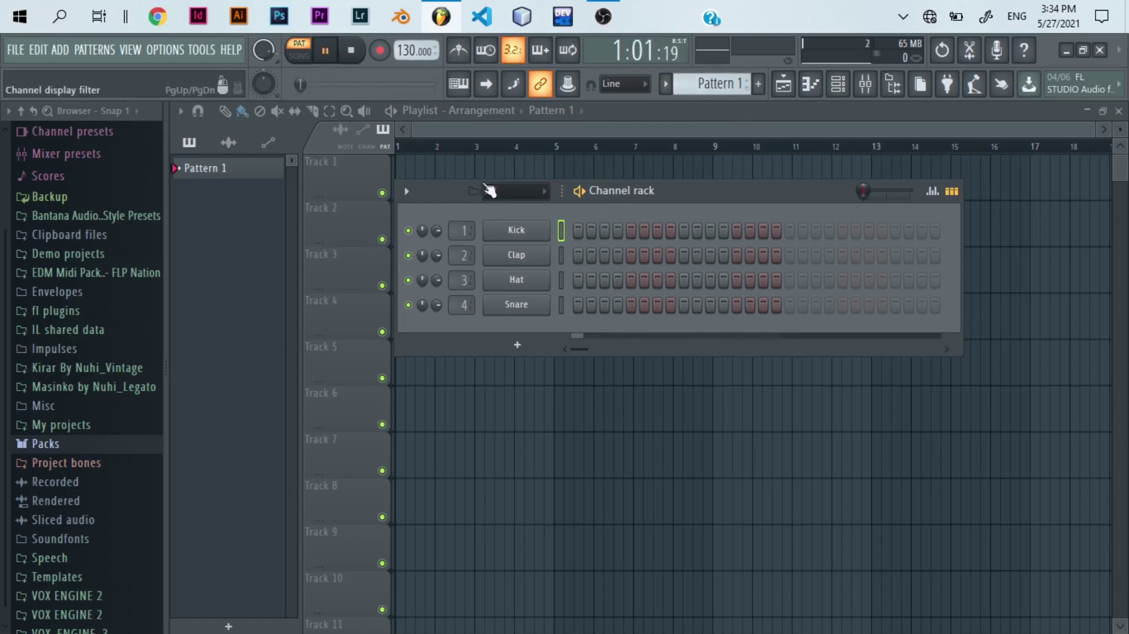
left_click(323, 51)
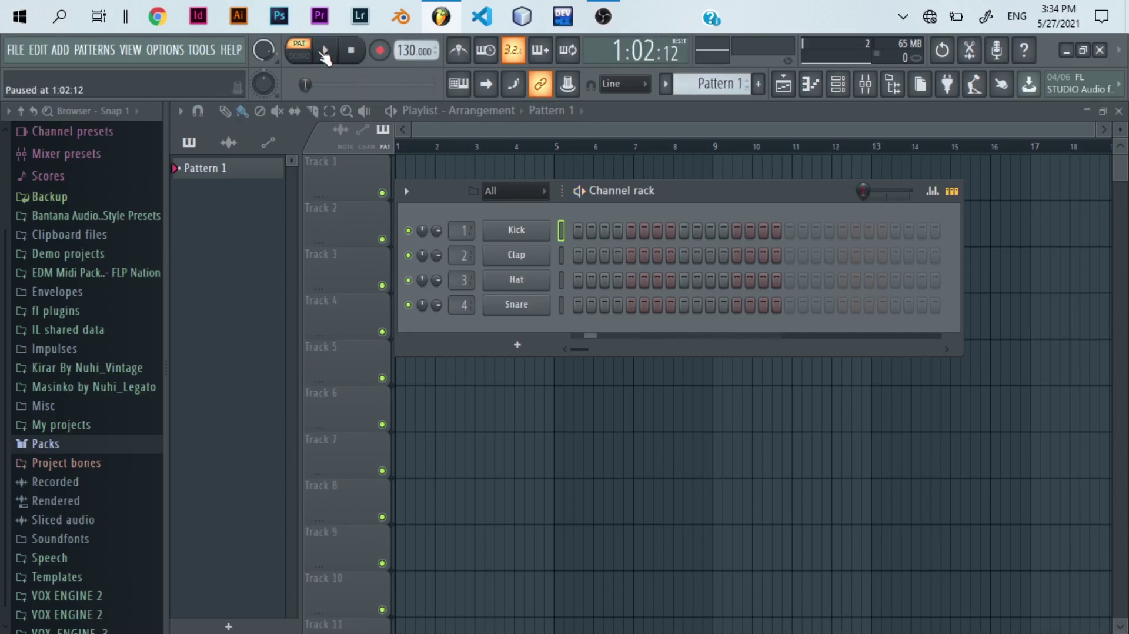
View the playlist, piano roll, channel rack and mixer in turn, and return to the playlist with the channel rack.
left_click(783, 84)
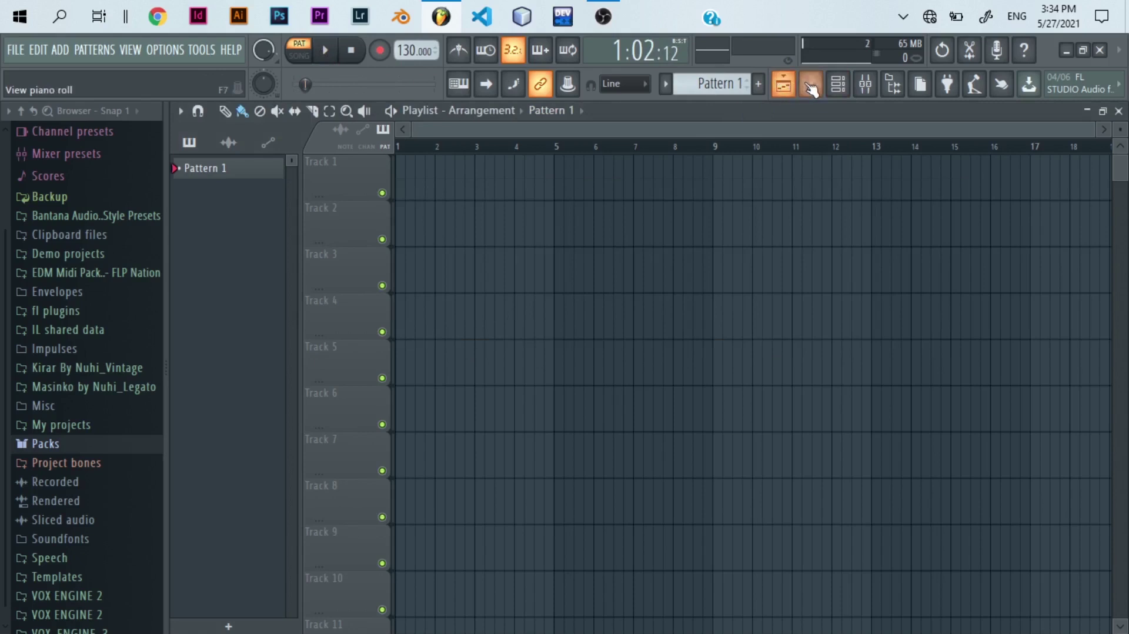
left_click(811, 86)
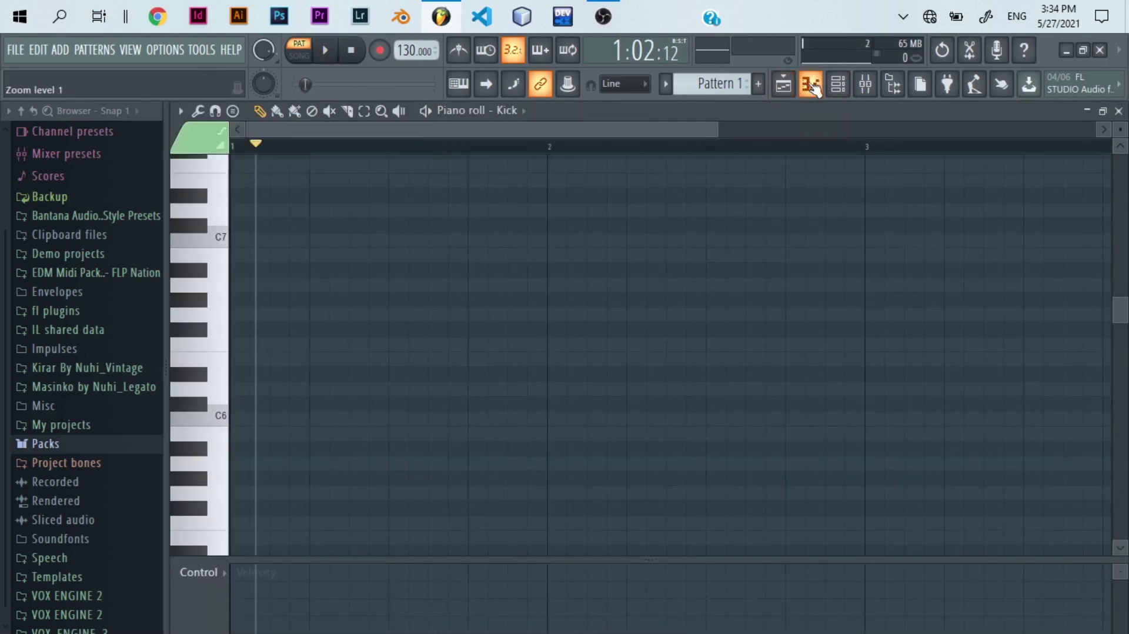
left_click(839, 86)
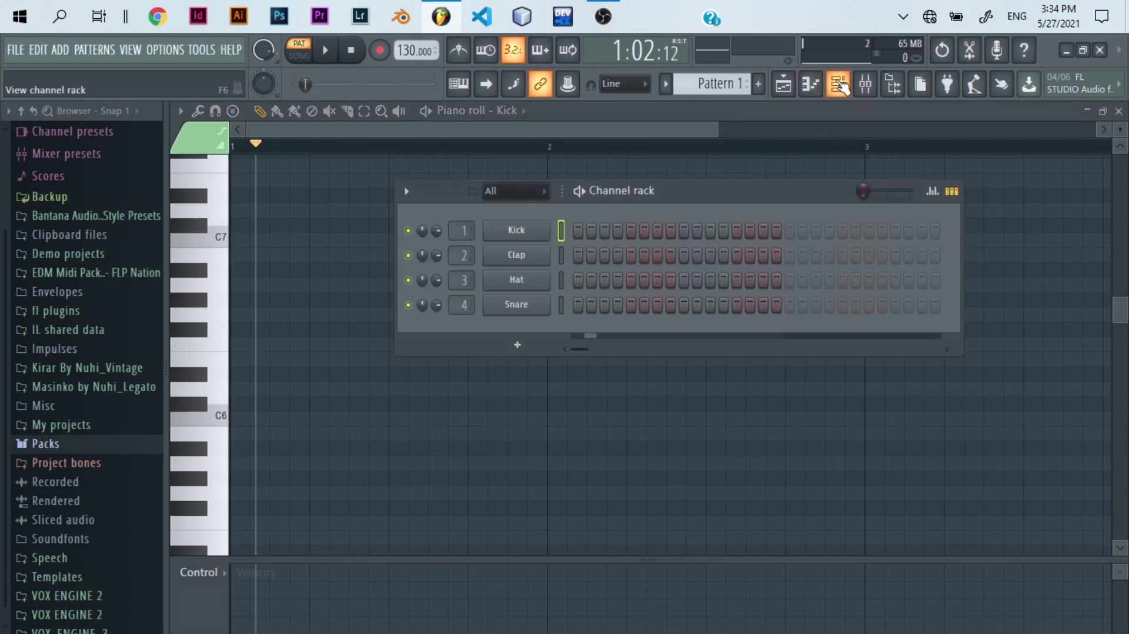
left_click(871, 86)
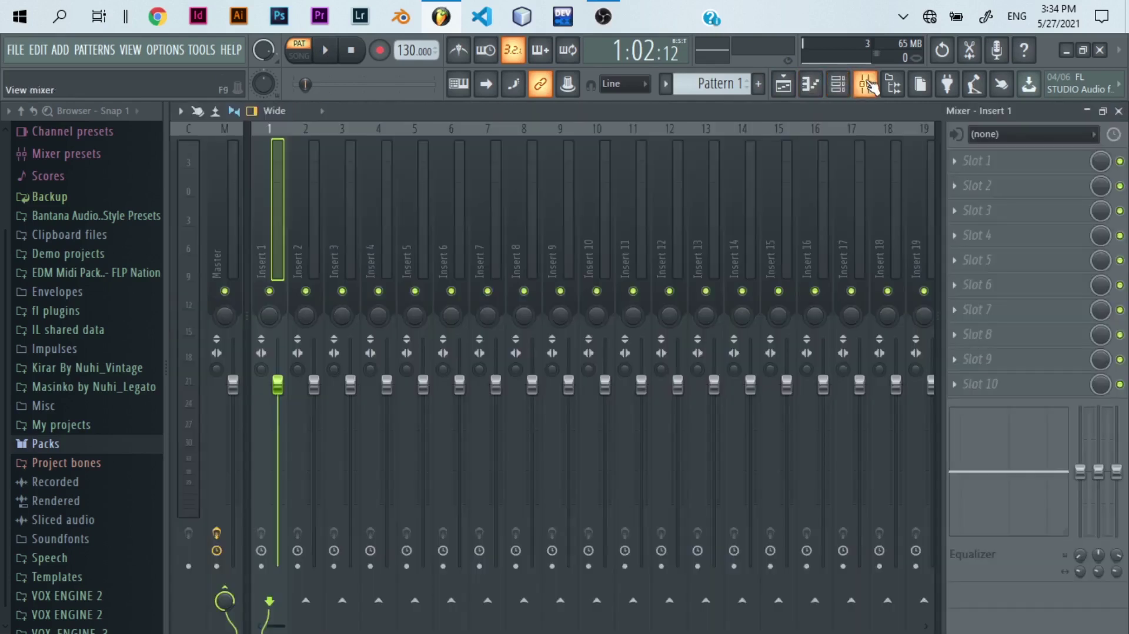
left_click(1119, 110)
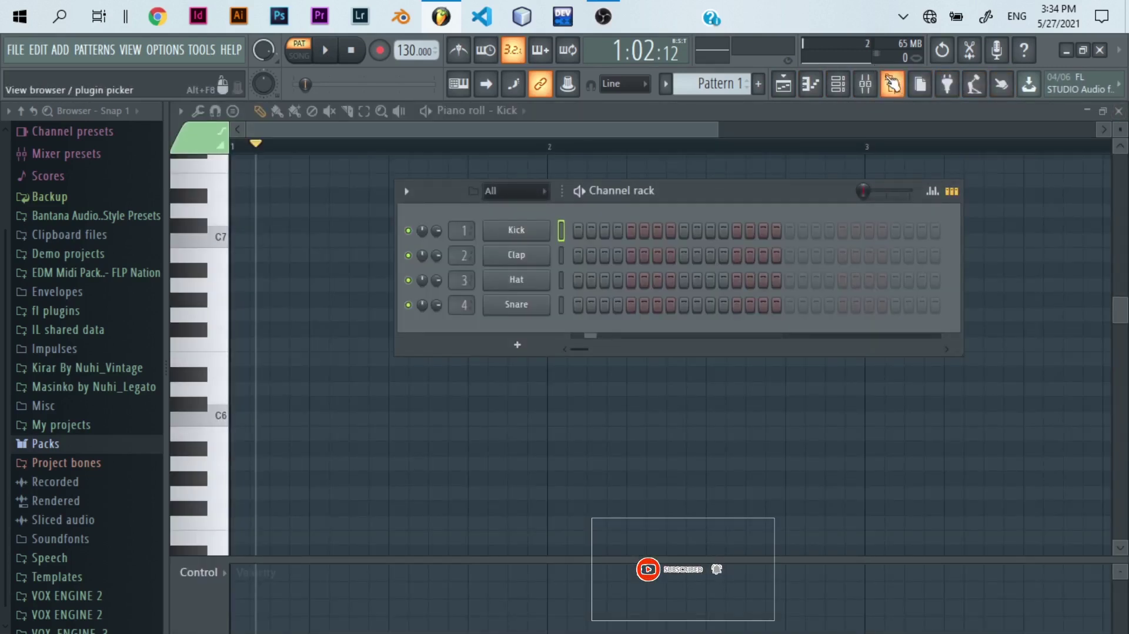
left_click(1118, 110)
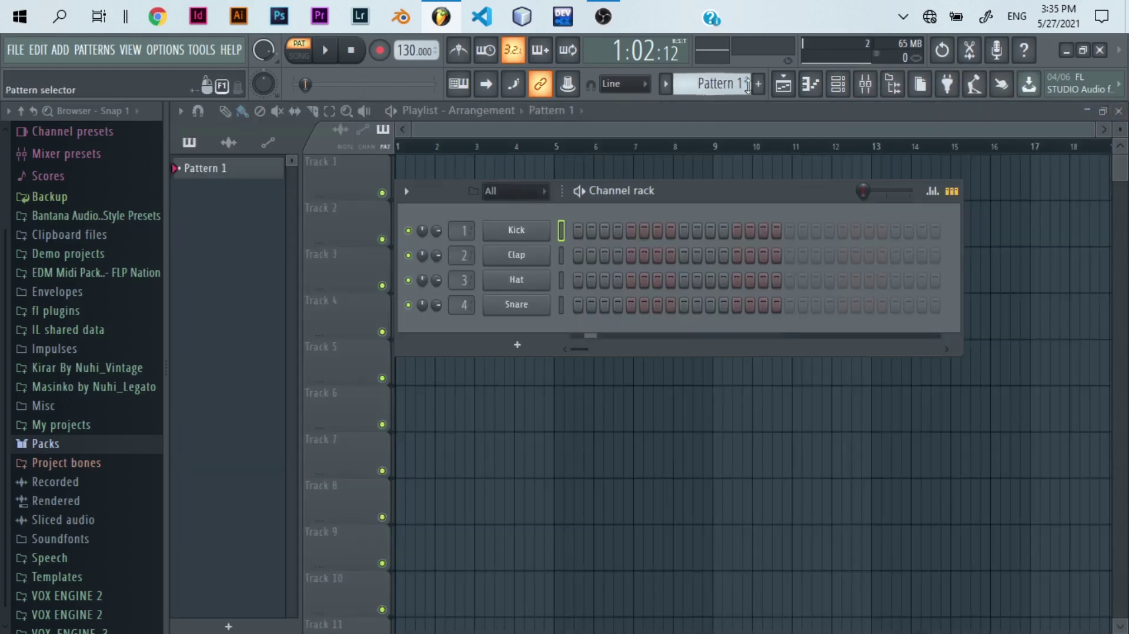
Play Pattern 1 with typing keyboard to piano and the metronome turned on.
left_click(467, 89)
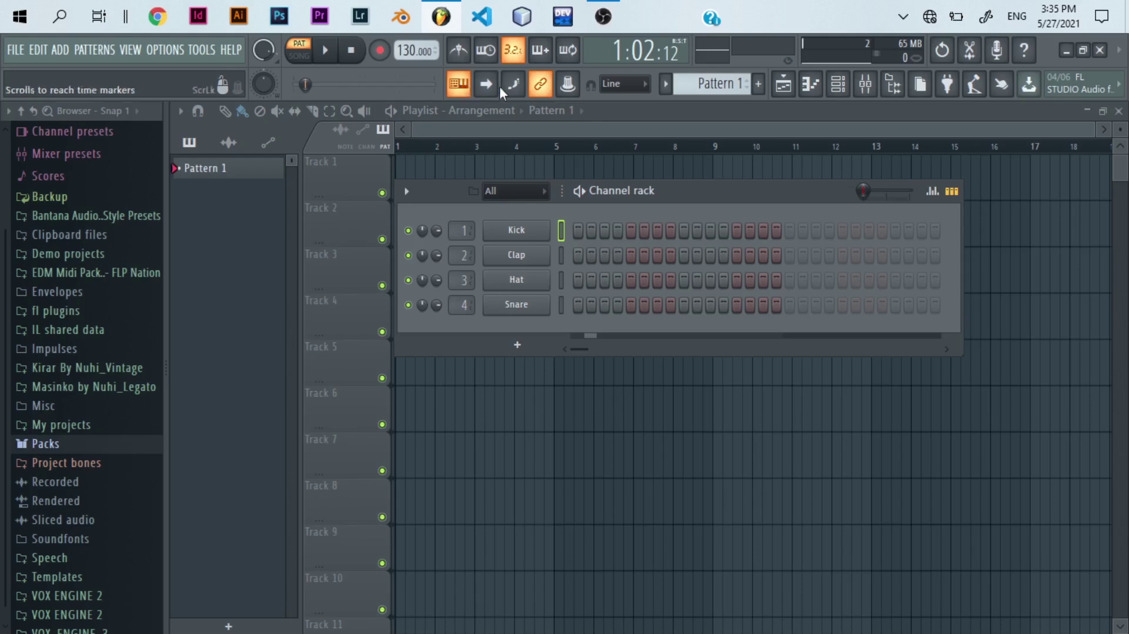
left_click(470, 87)
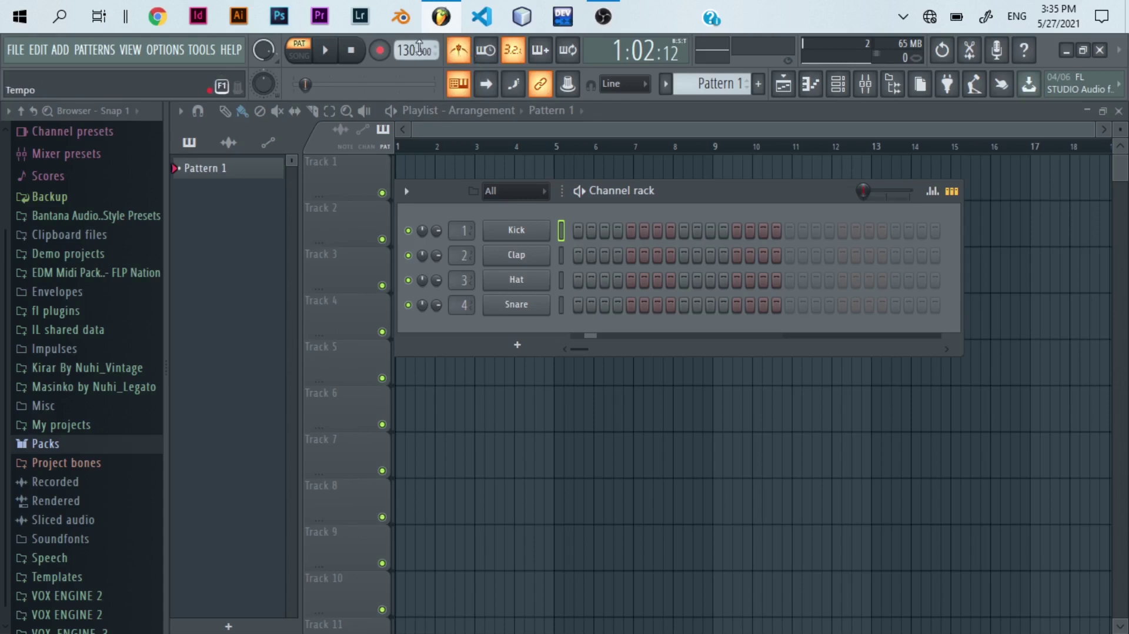
left_click(325, 51)
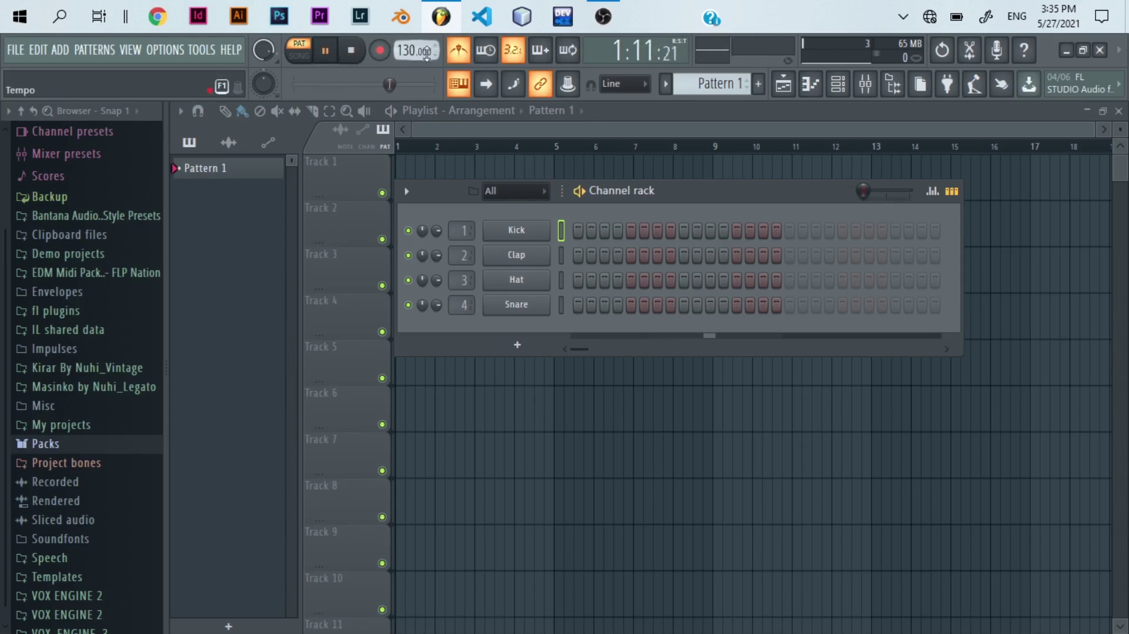
Audition the Hi-hat, Tick, Beep and Cowbell metronome sounds during playback, finishing on Tick.
right_click(464, 57)
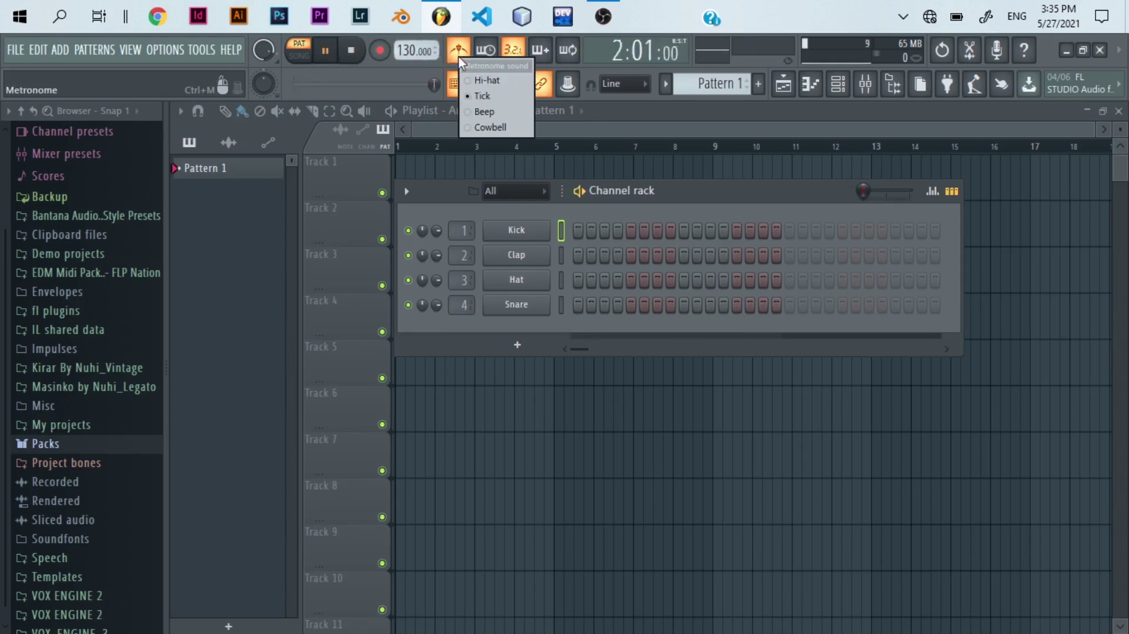
left_click(483, 80)
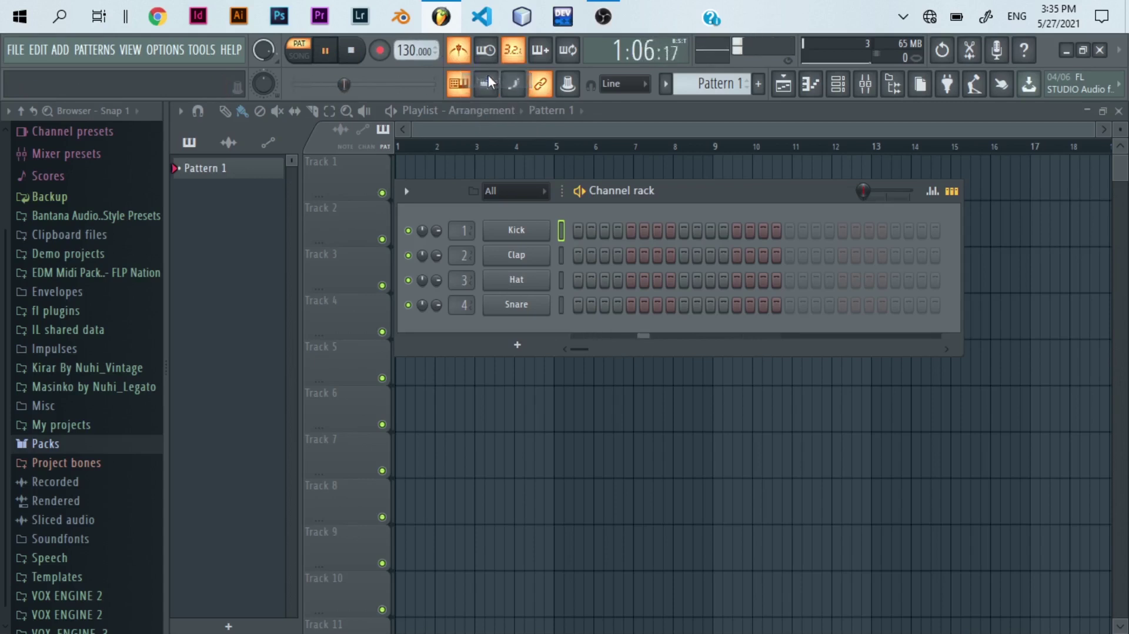
right_click(464, 56)
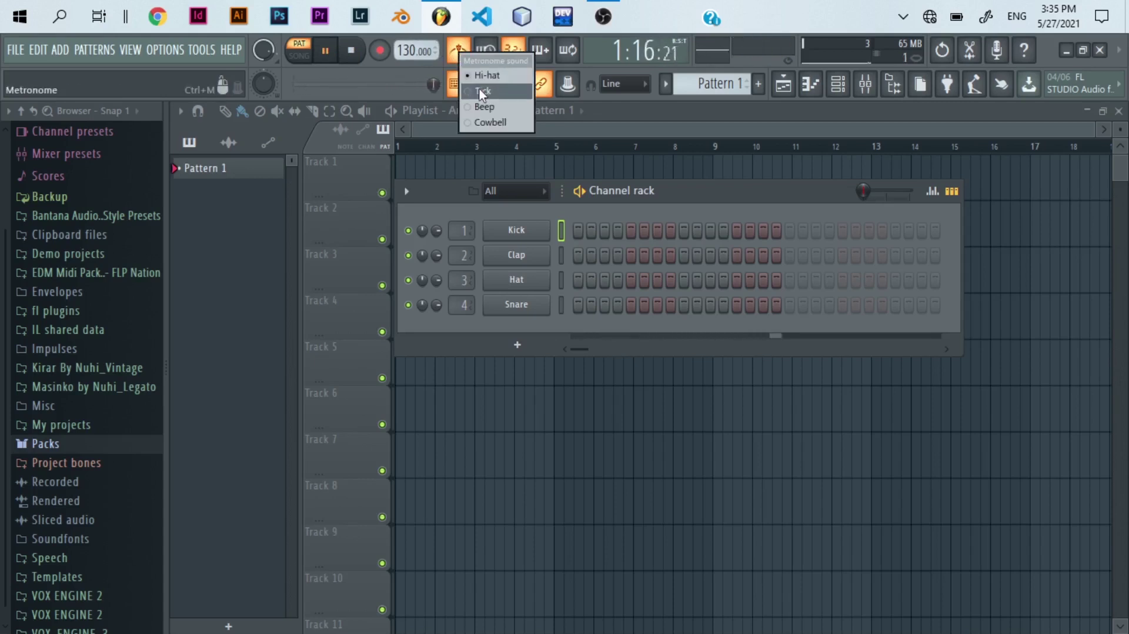
left_click(479, 90)
right_click(468, 58)
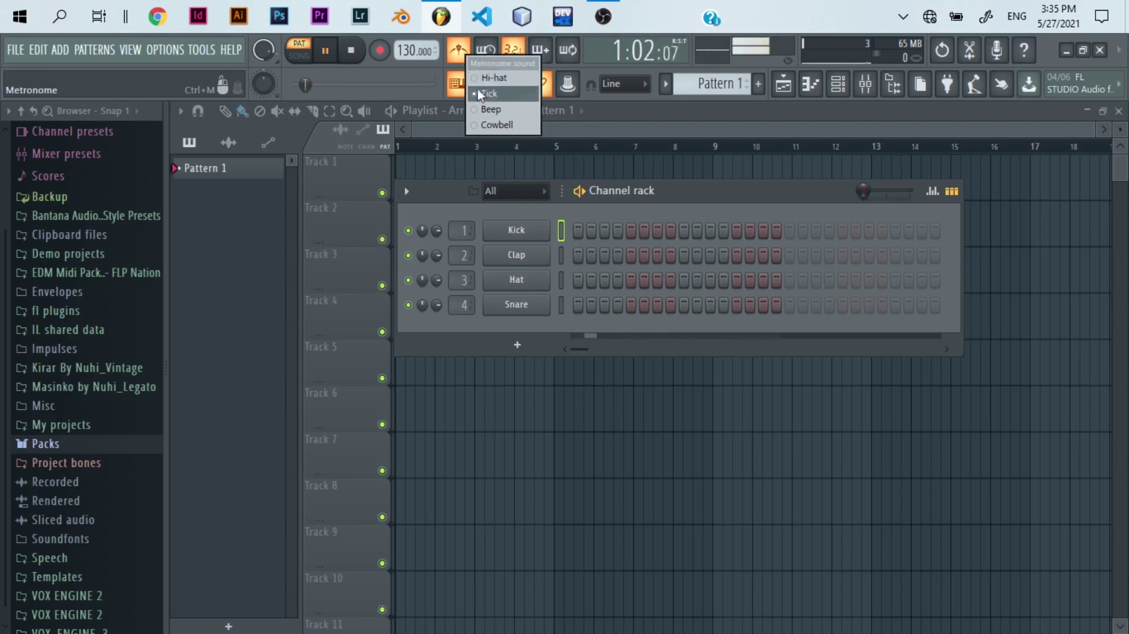
left_click(491, 109)
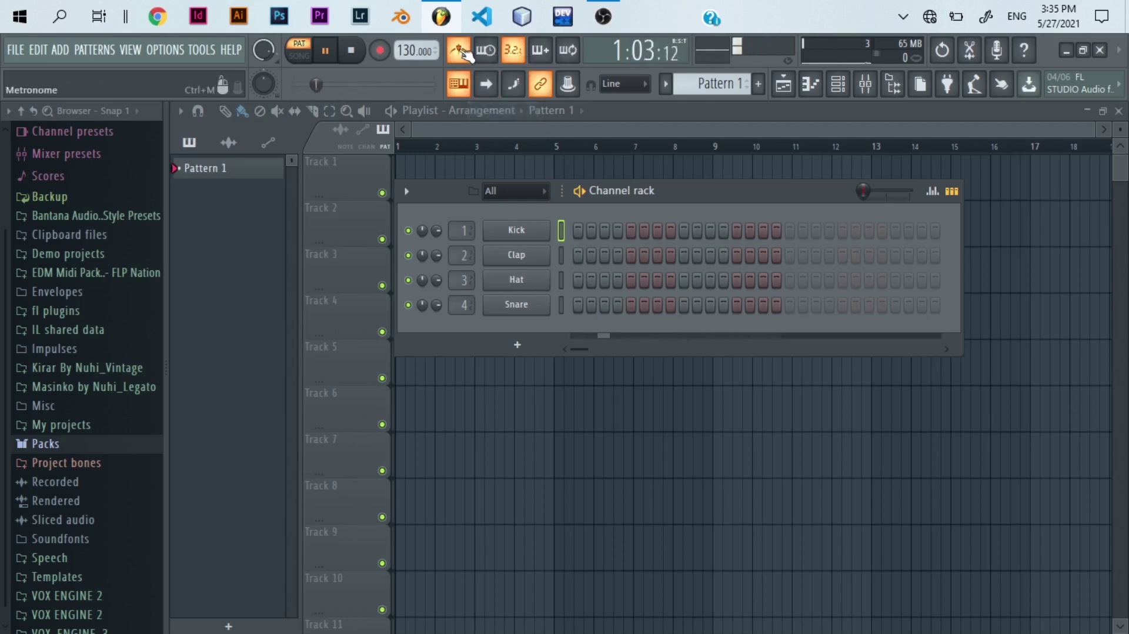
right_click(468, 56)
left_click(495, 122)
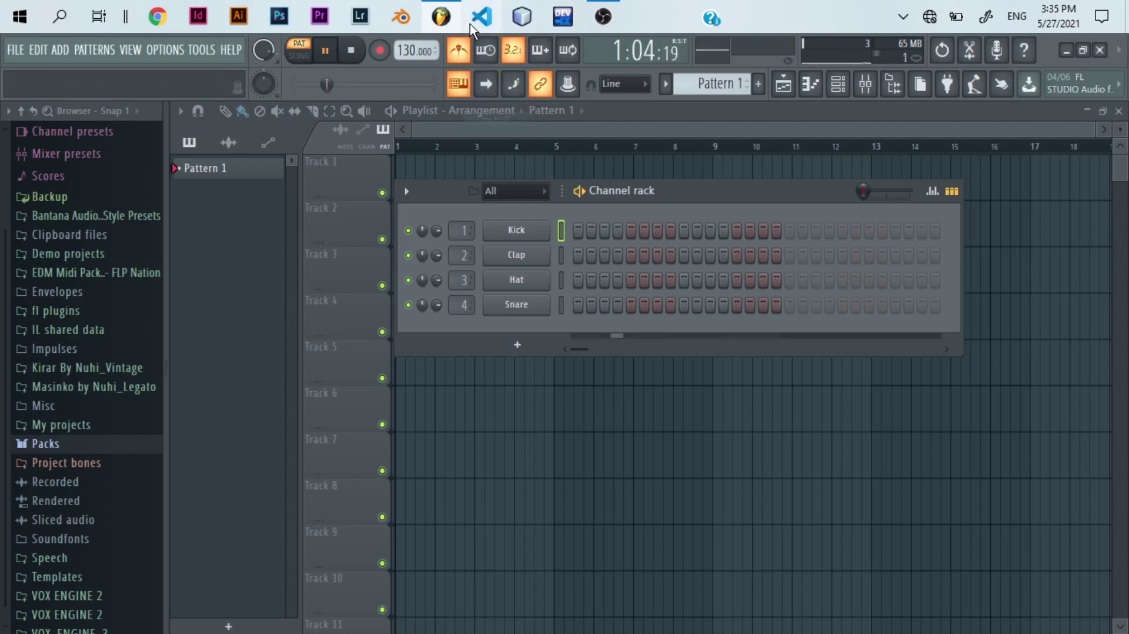
right_click(461, 51)
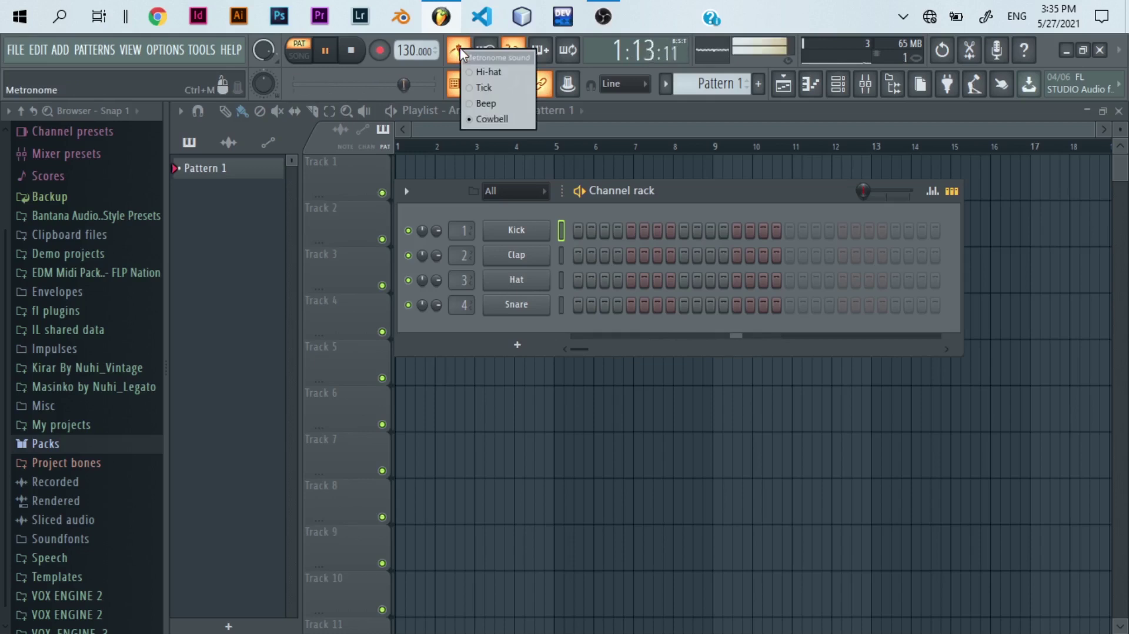
left_click(482, 87)
Pause playback, look over the recording options, and close them without choosing a recording type.
left_click(326, 52)
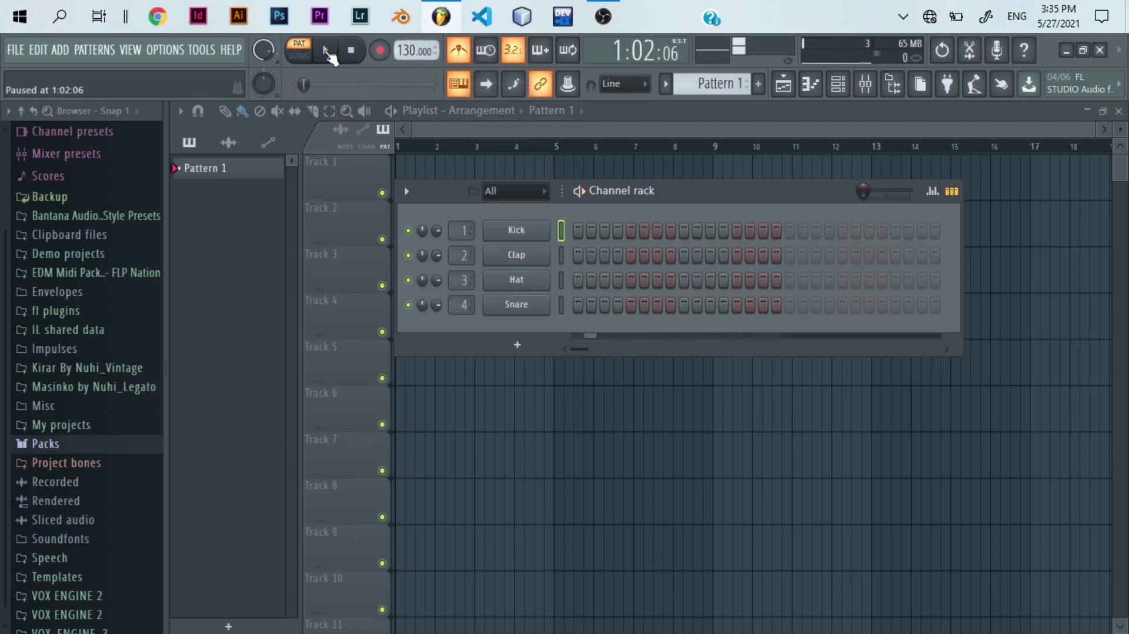
left_click(379, 51)
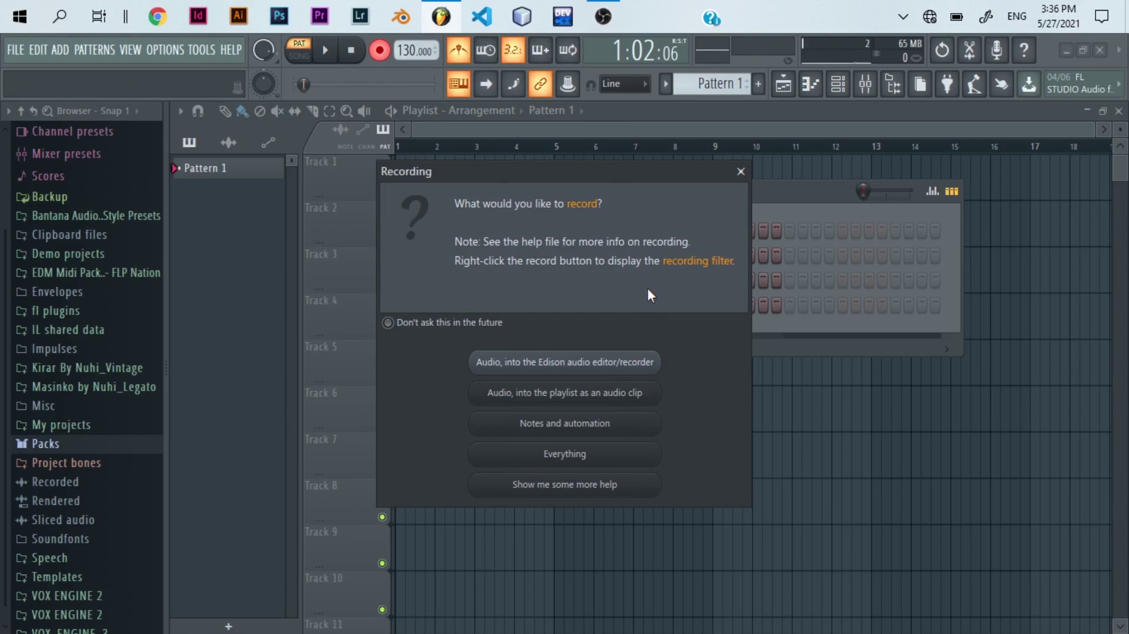
left_click(739, 171)
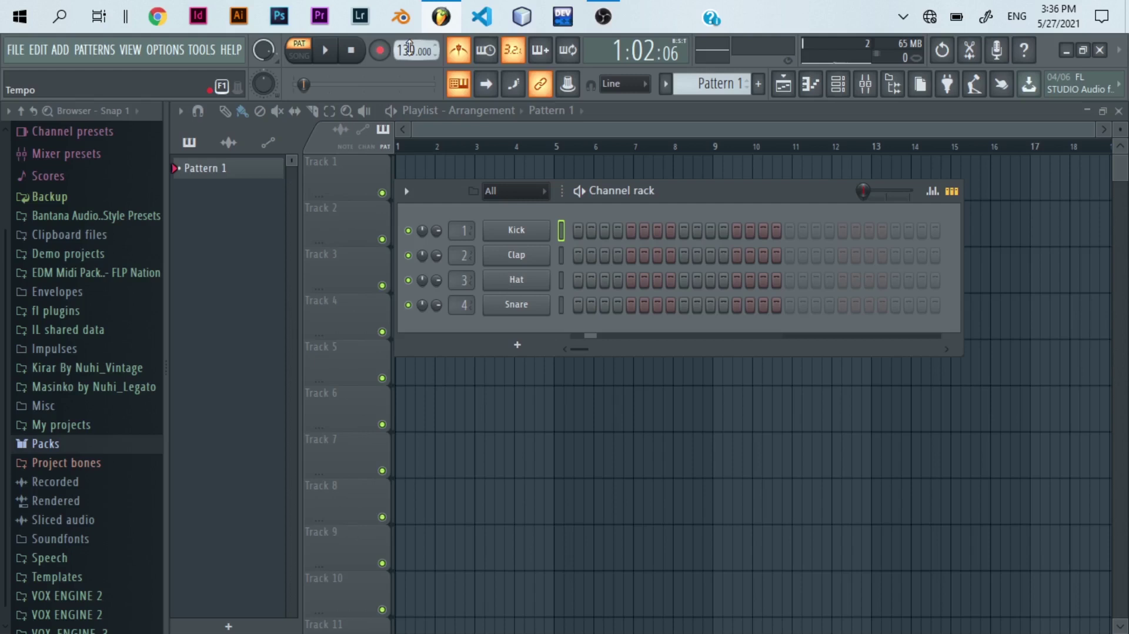
Set the project tempo to 100 BPM and turn off the metronome.
left_click_drag(410, 47, 410, 88)
mouse_move(410, 48)
left_mouse_down()
mouse_move(410, 3)
mouse_move(409, 49)
left_mouse_up()
left_click(458, 51)
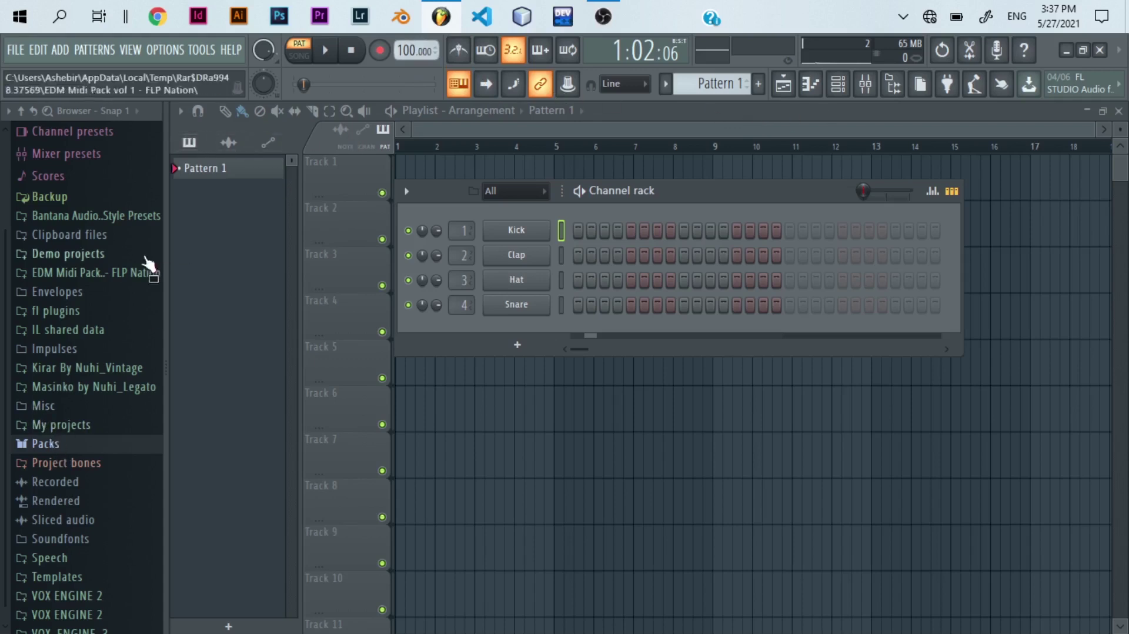
Look through the Channel presets, Mixer presets and Packs folders in the browser, including the Drums subfolders.
left_click(72, 134)
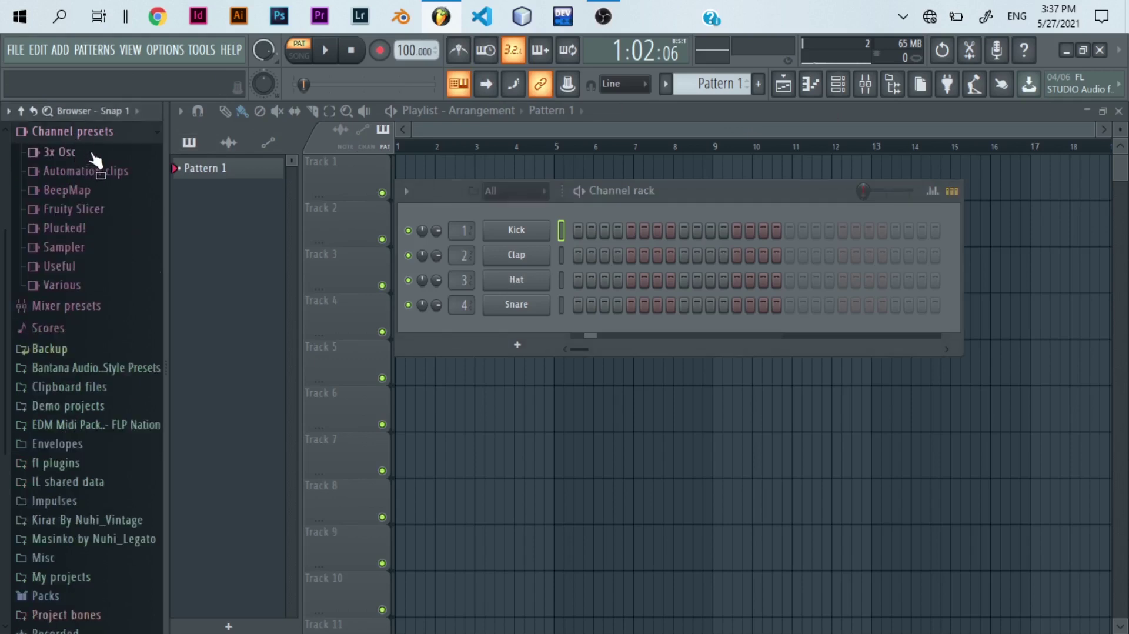
left_click(80, 134)
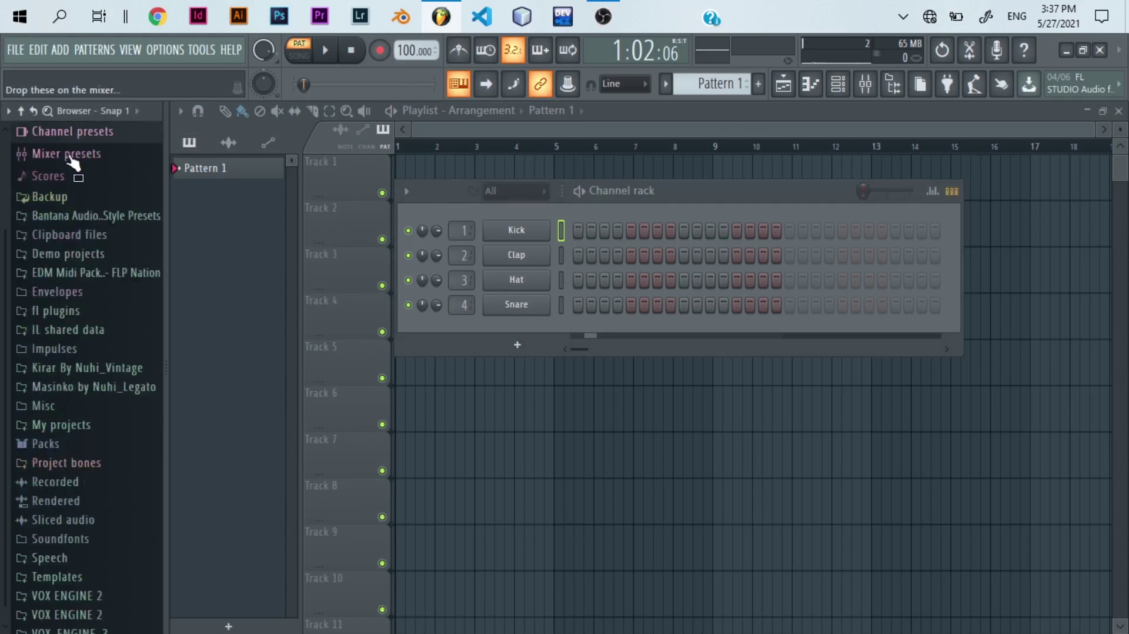
left_click(70, 155)
left_click(69, 154)
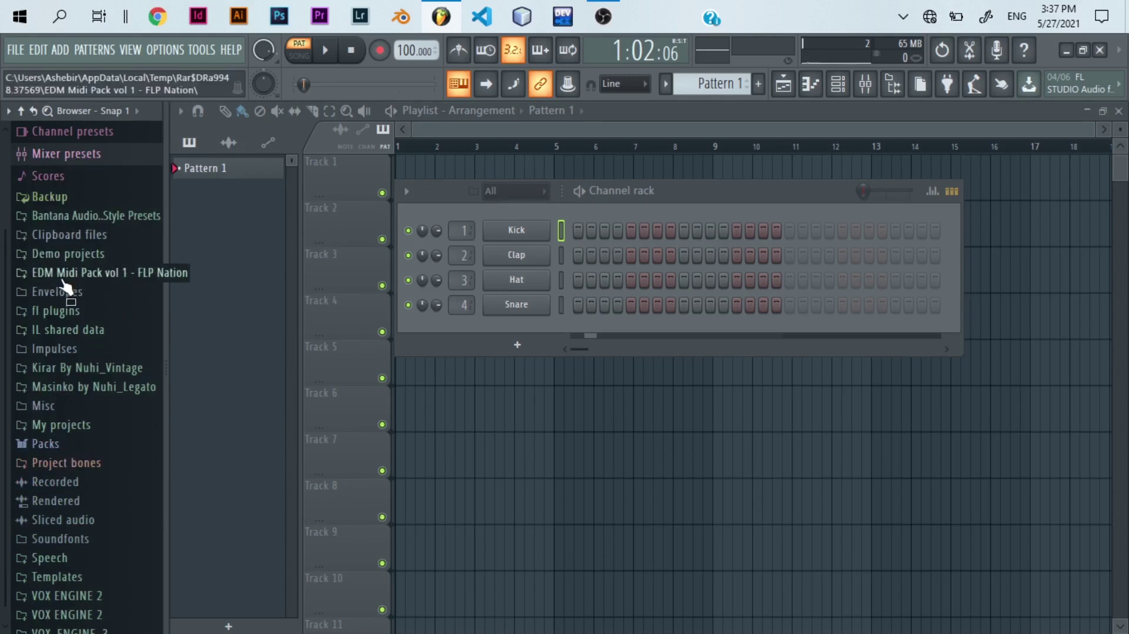
left_click(50, 445)
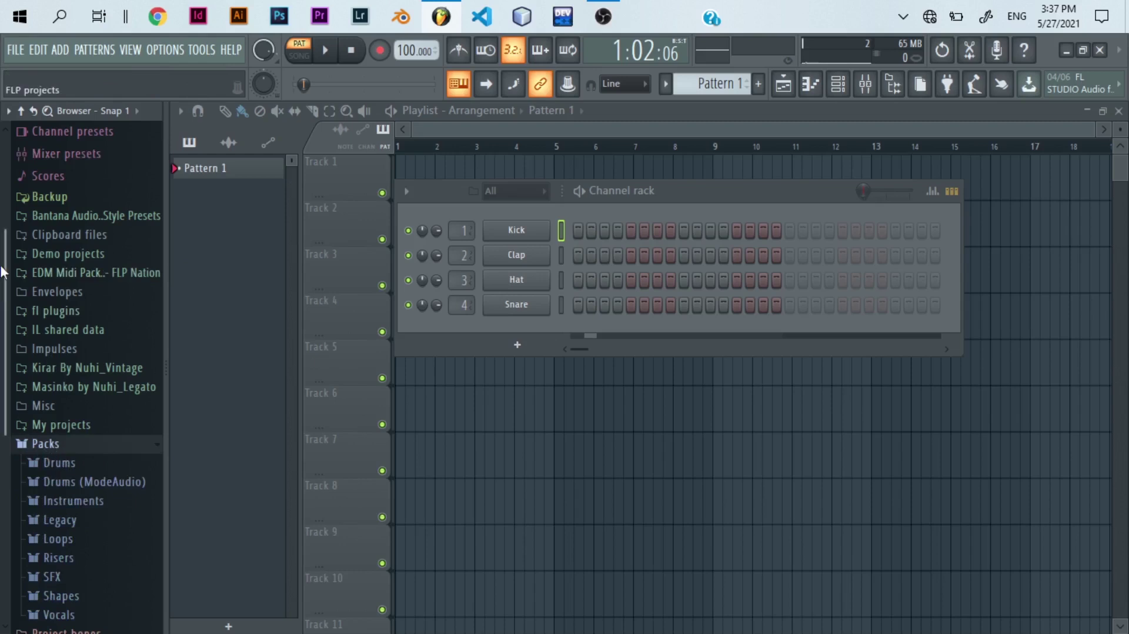
left_click_drag(3, 272, 3, 433)
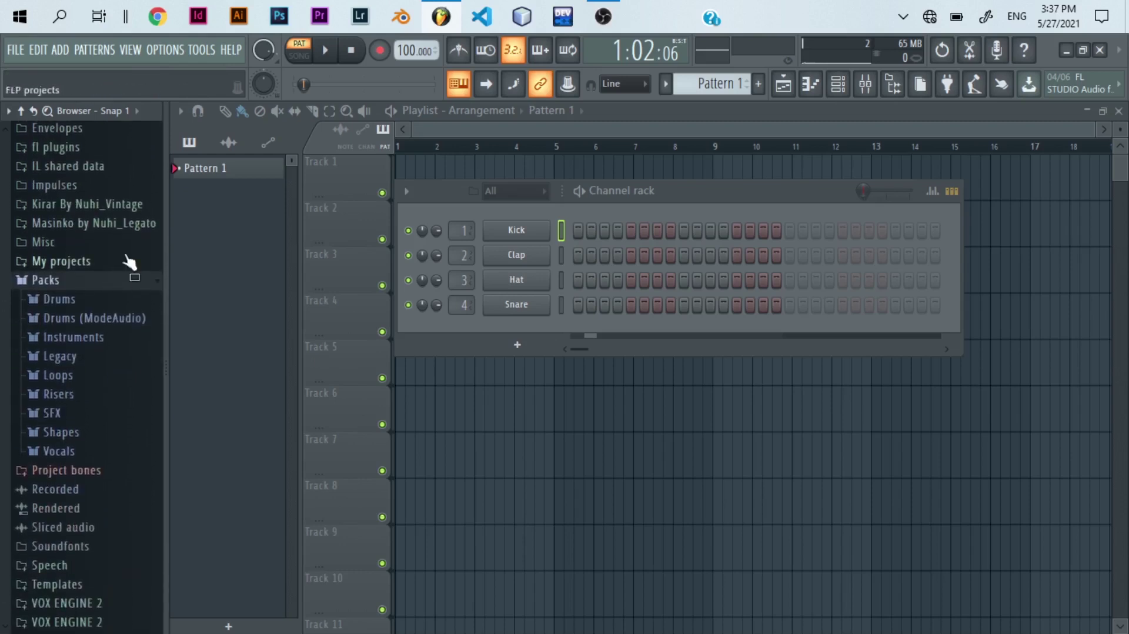
left_click(71, 299)
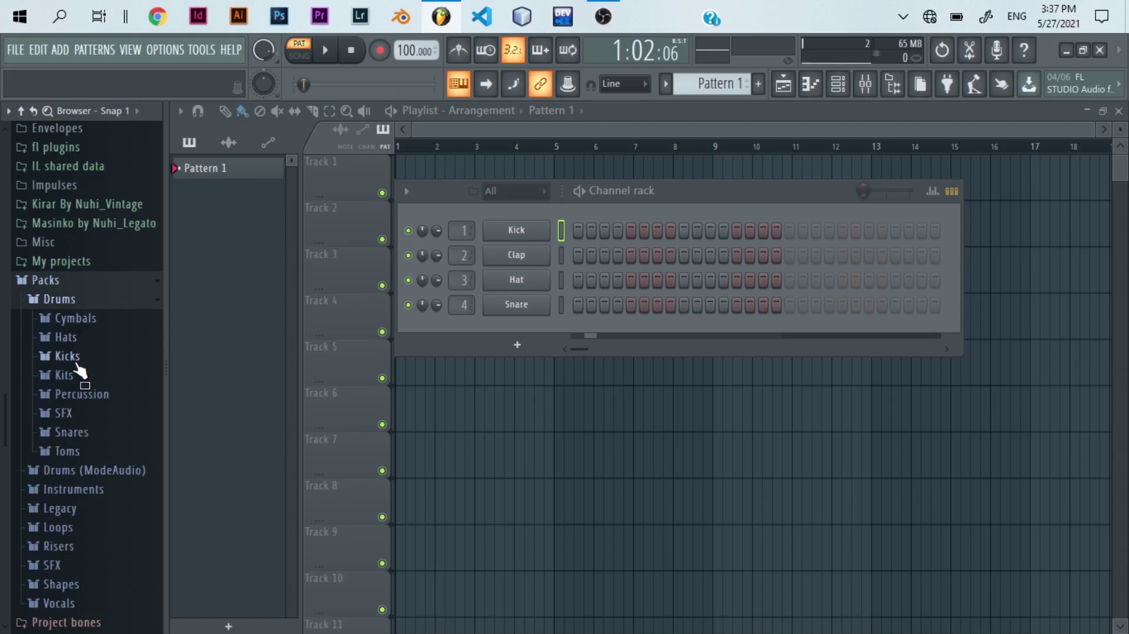
left_click(69, 299)
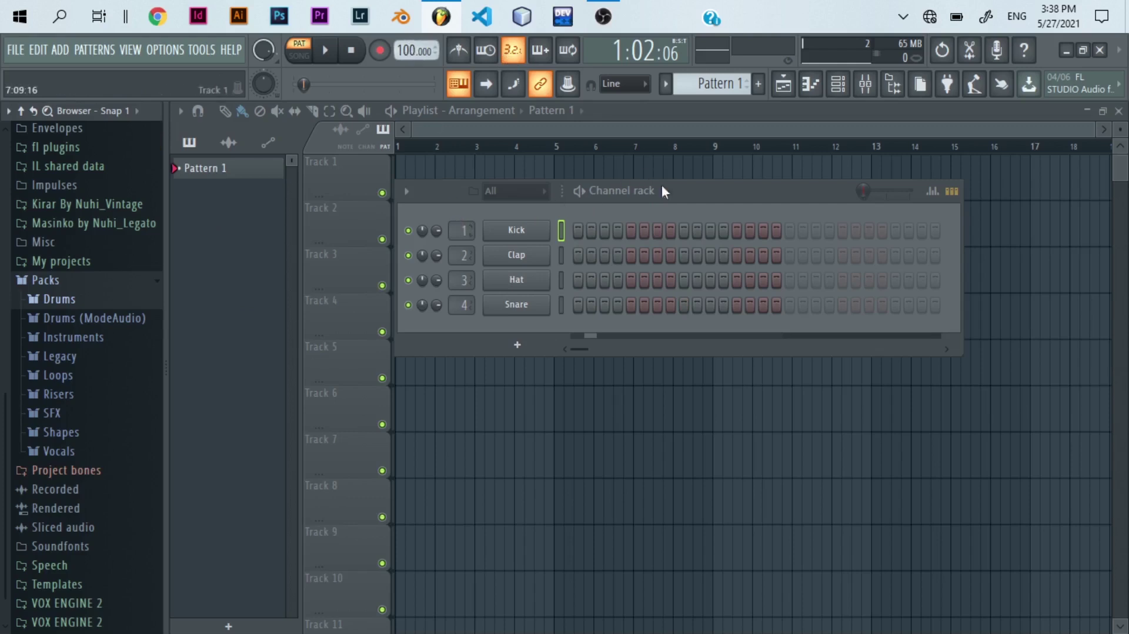
Audition Attack Kick 01 to 04 from the Drums (ModeAudio) Kicks folder and load Attack Kick 04 onto the Kick channel.
left_click_drag(672, 200, 669, 184)
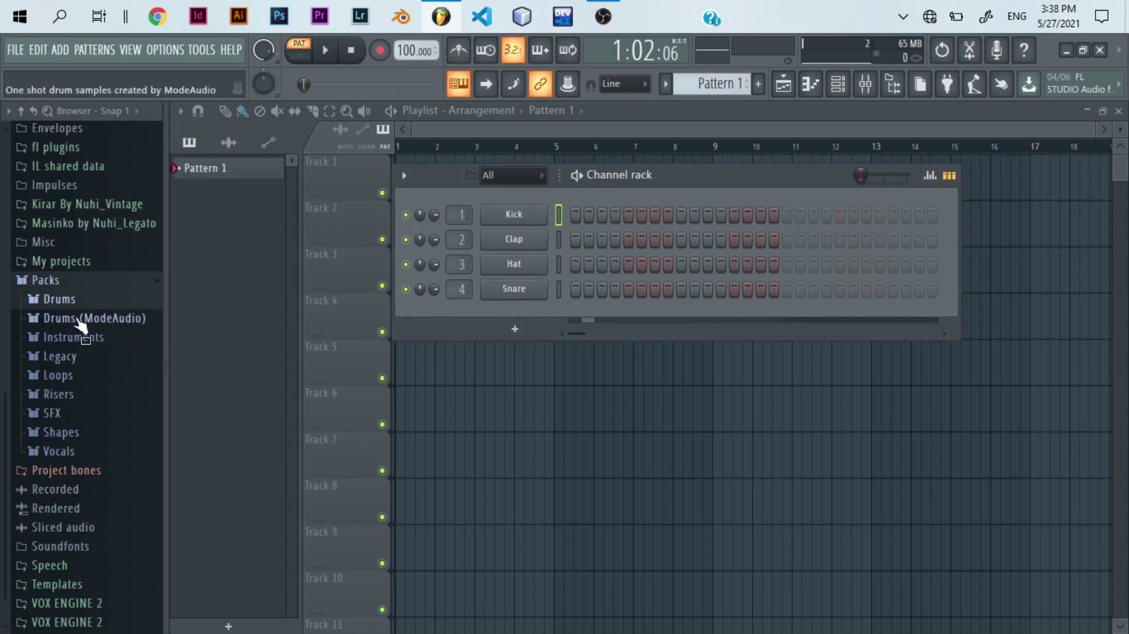
left_click_drag(77, 320, 83, 324)
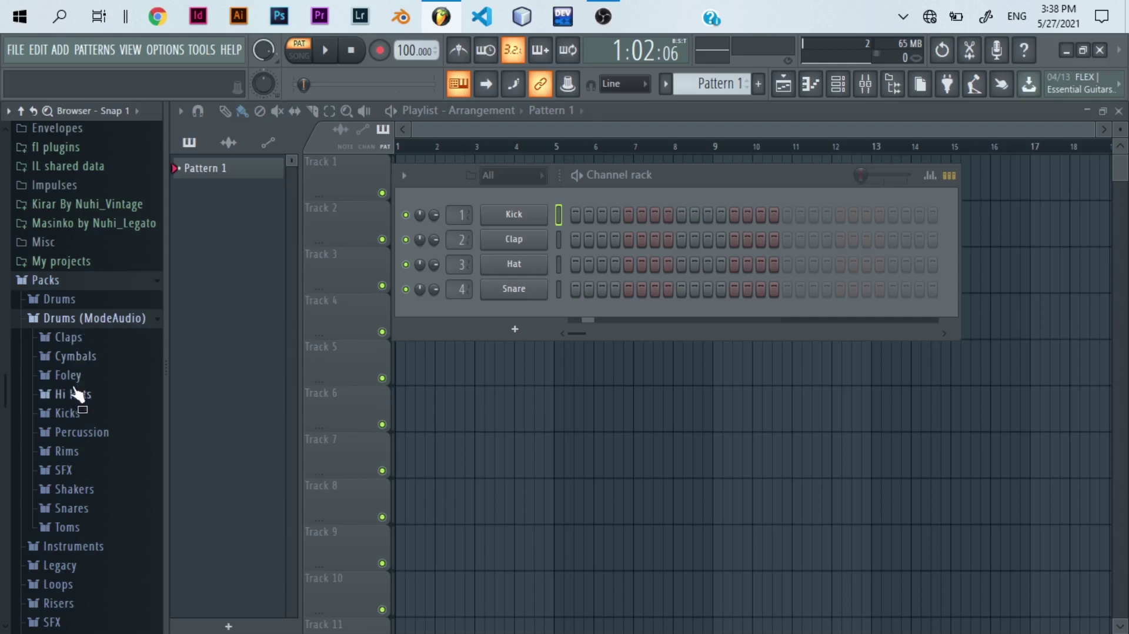
left_click(77, 413)
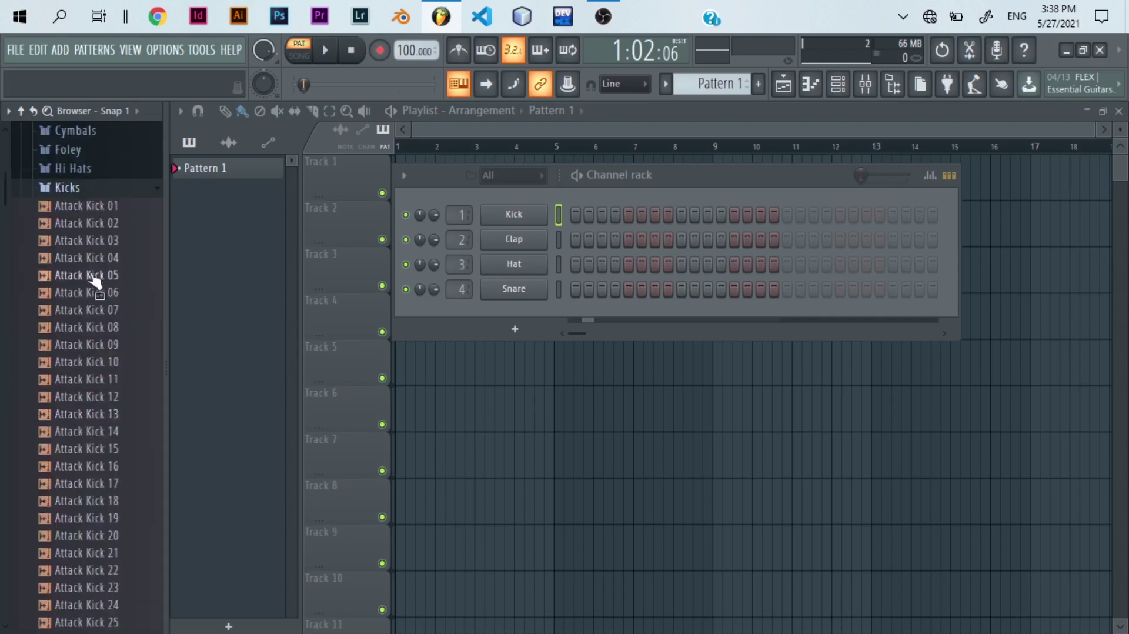
left_click(85, 207)
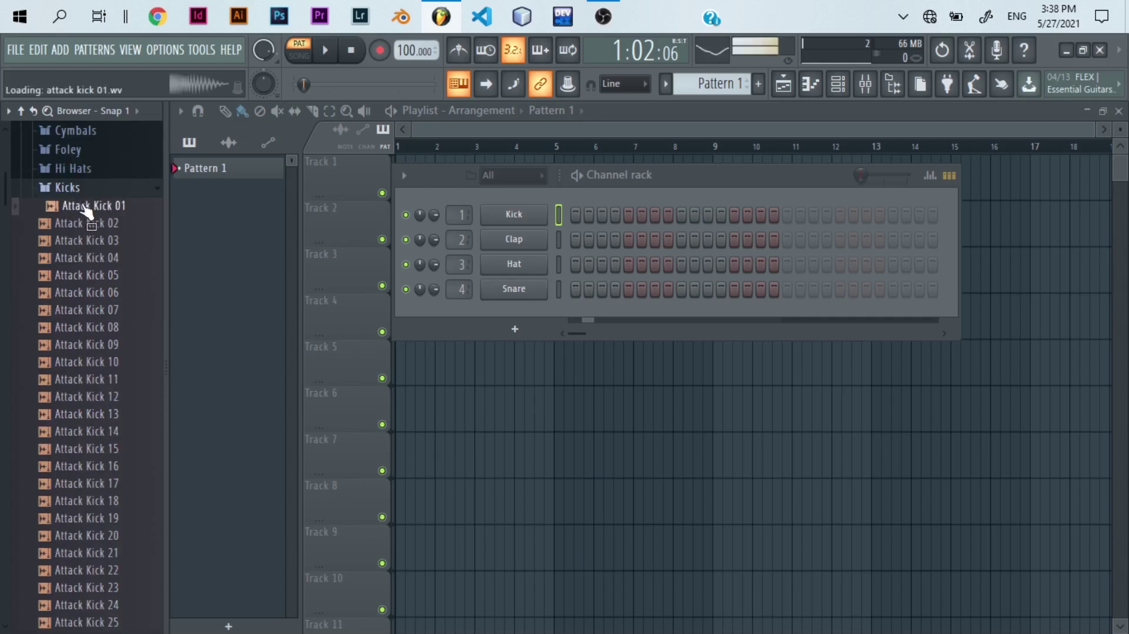
left_click(94, 225)
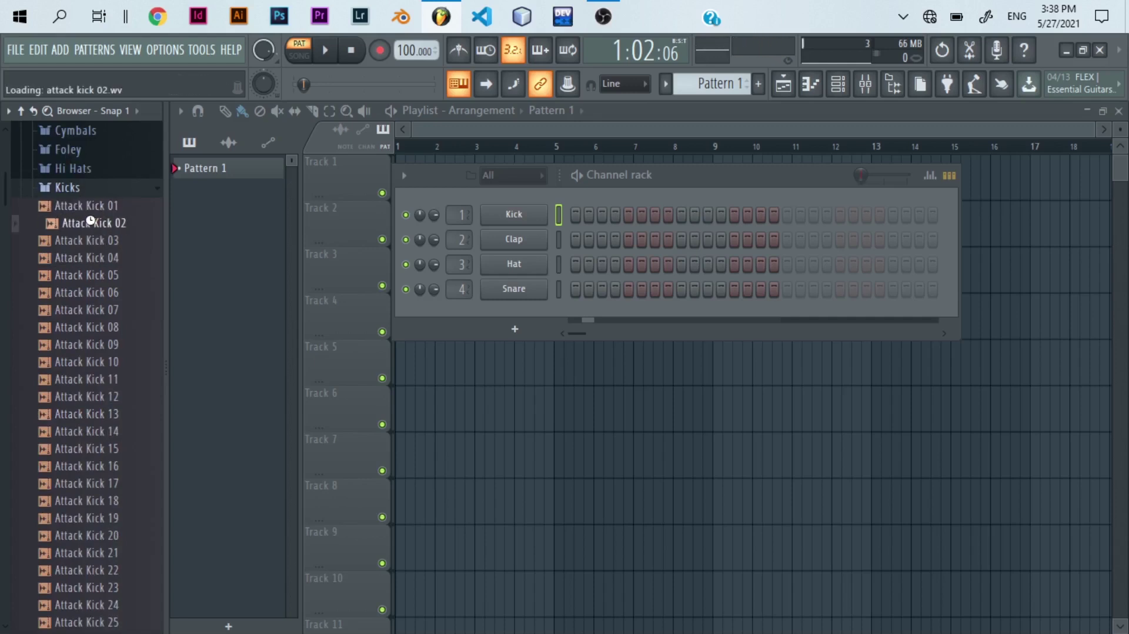
left_click(91, 242)
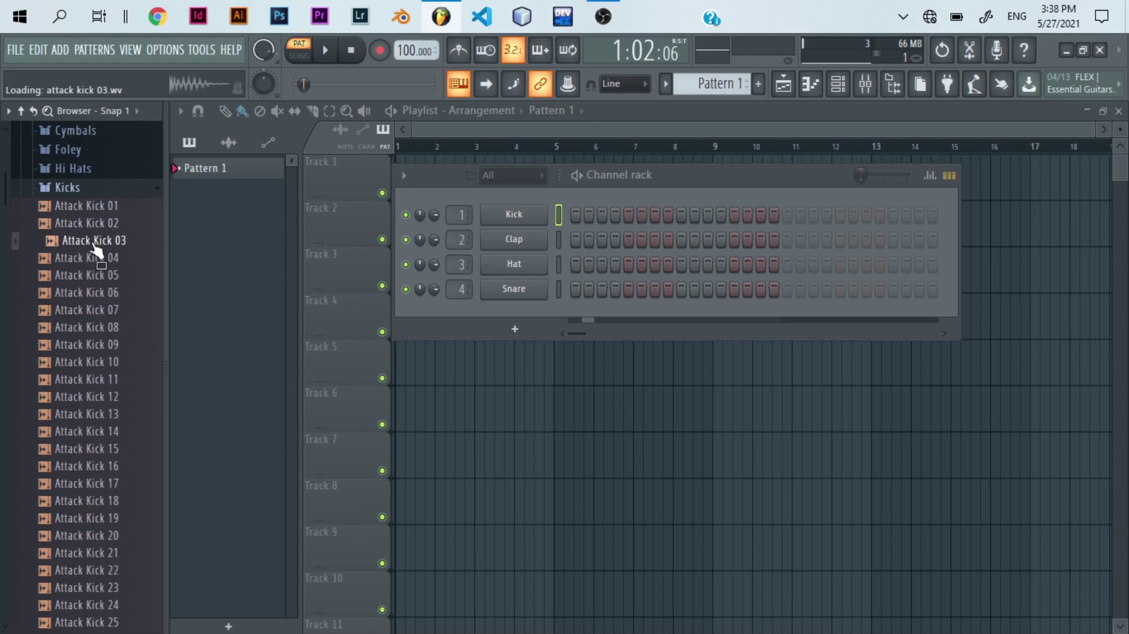
left_click(94, 259)
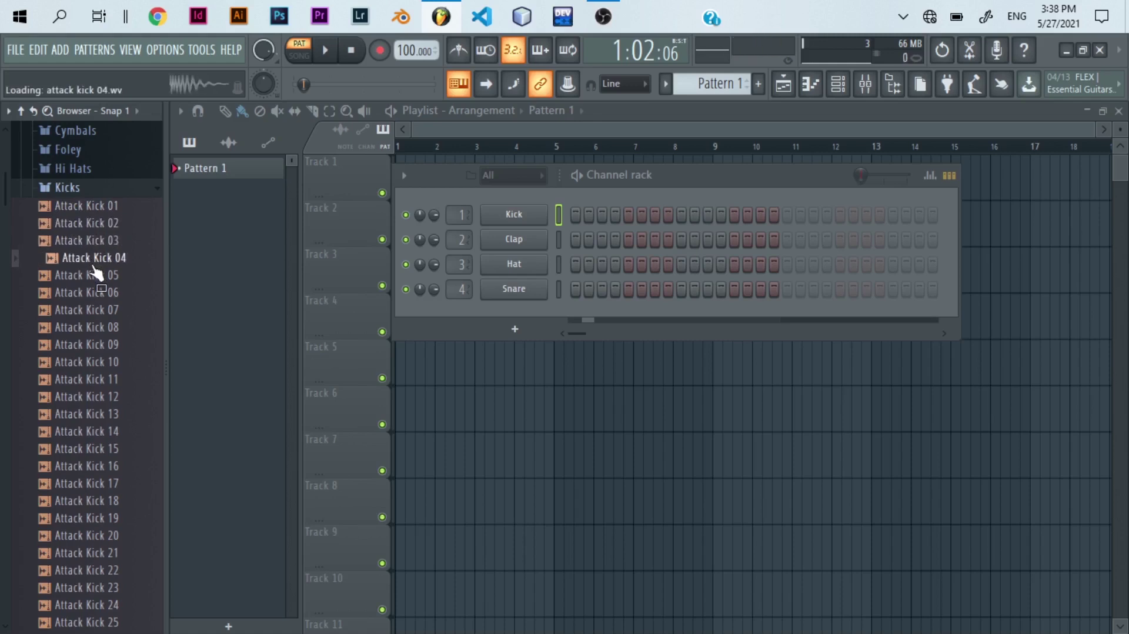
left_click_drag(92, 266, 515, 208)
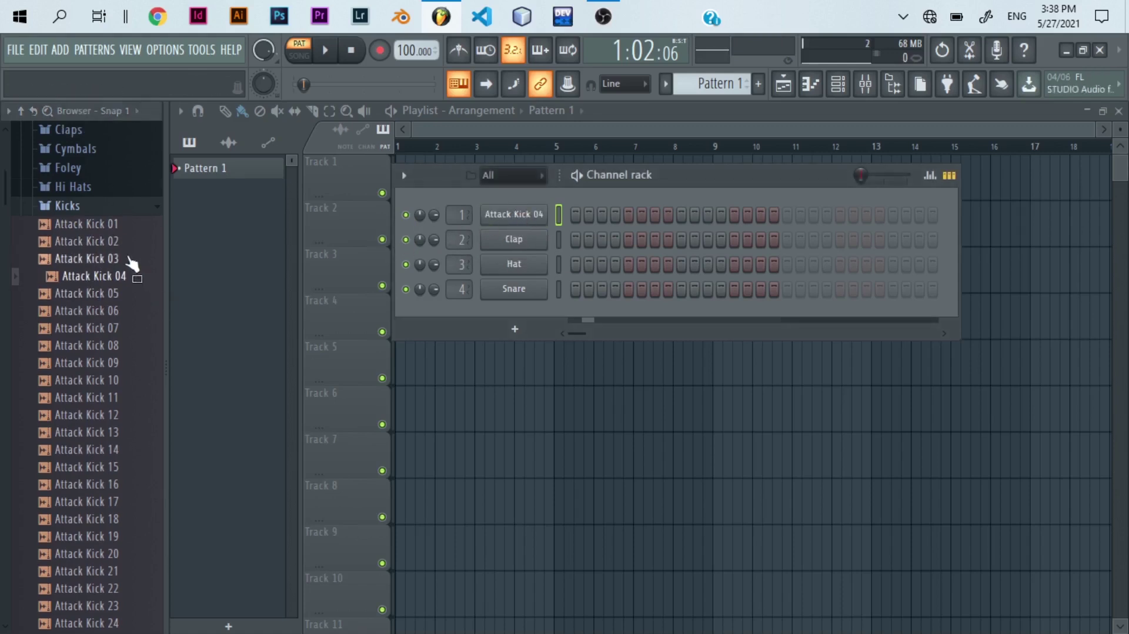
Audition the ModeAudio clap samples, and load Attack Clap 03 onto the Clap channel and 707 Tom onto the Snare channel.
left_click(84, 210)
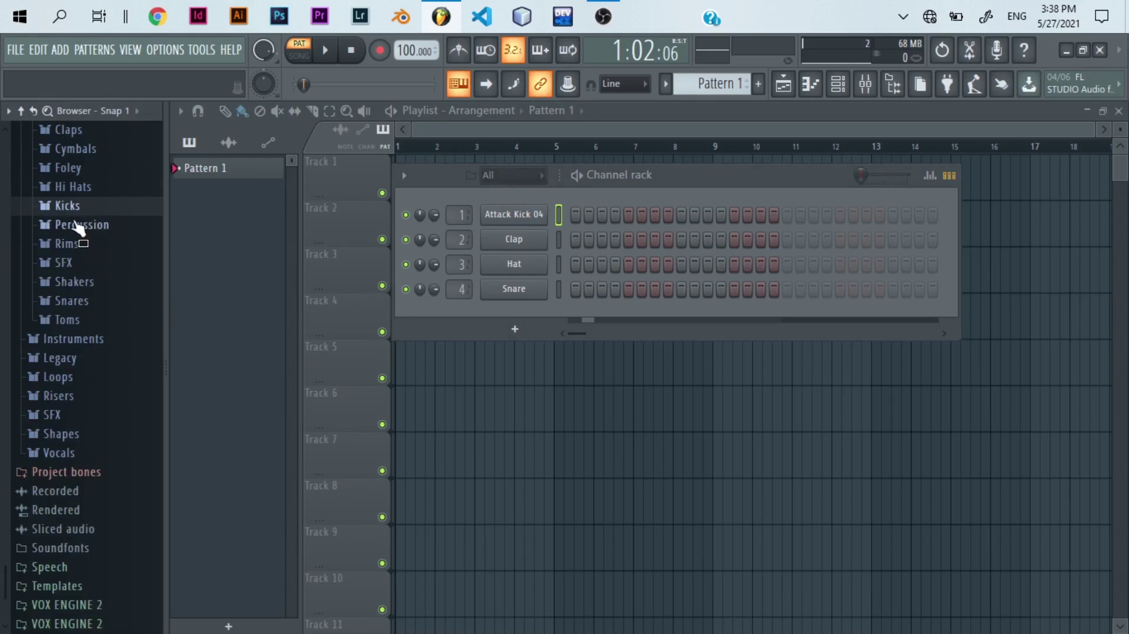
left_click(76, 130)
left_click(100, 186)
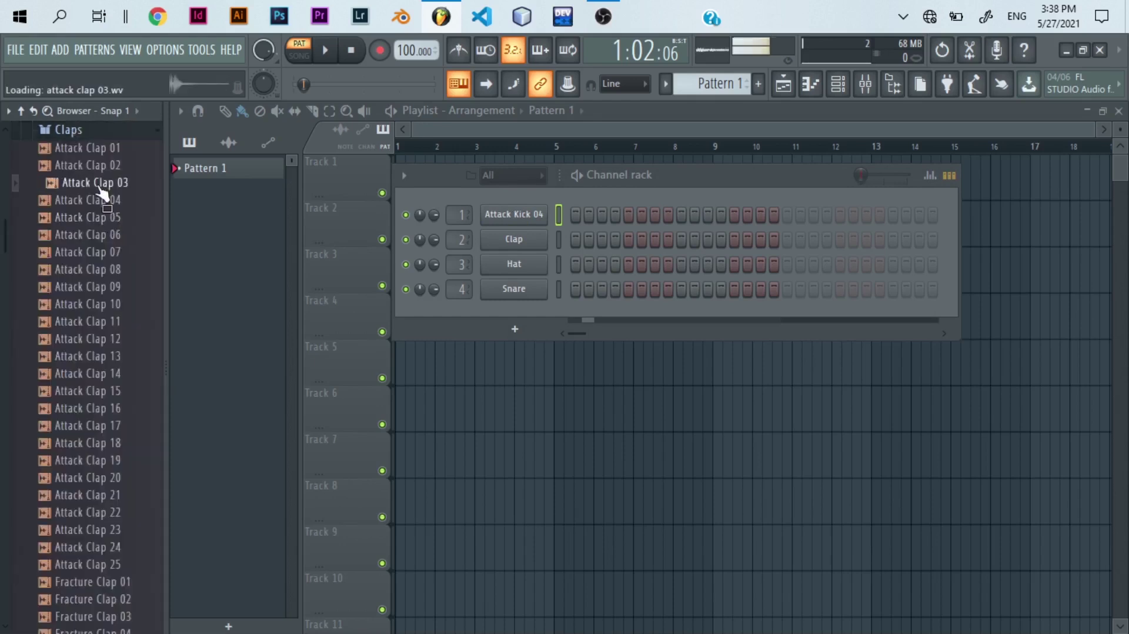
left_click(105, 236)
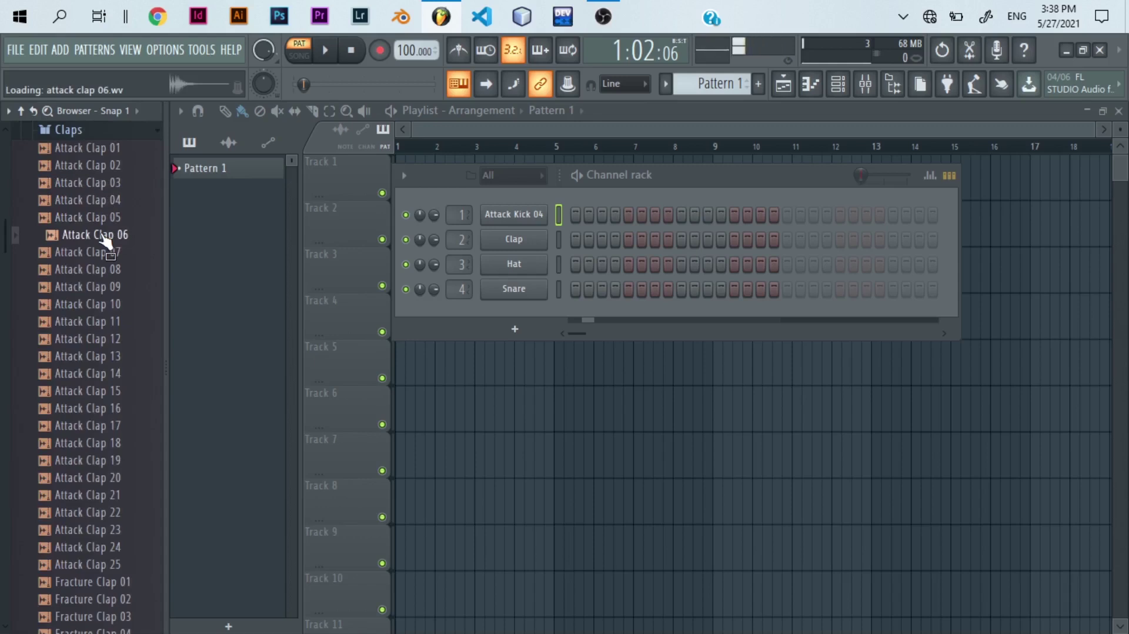
left_click(103, 186)
left_click_drag(104, 192, 505, 235)
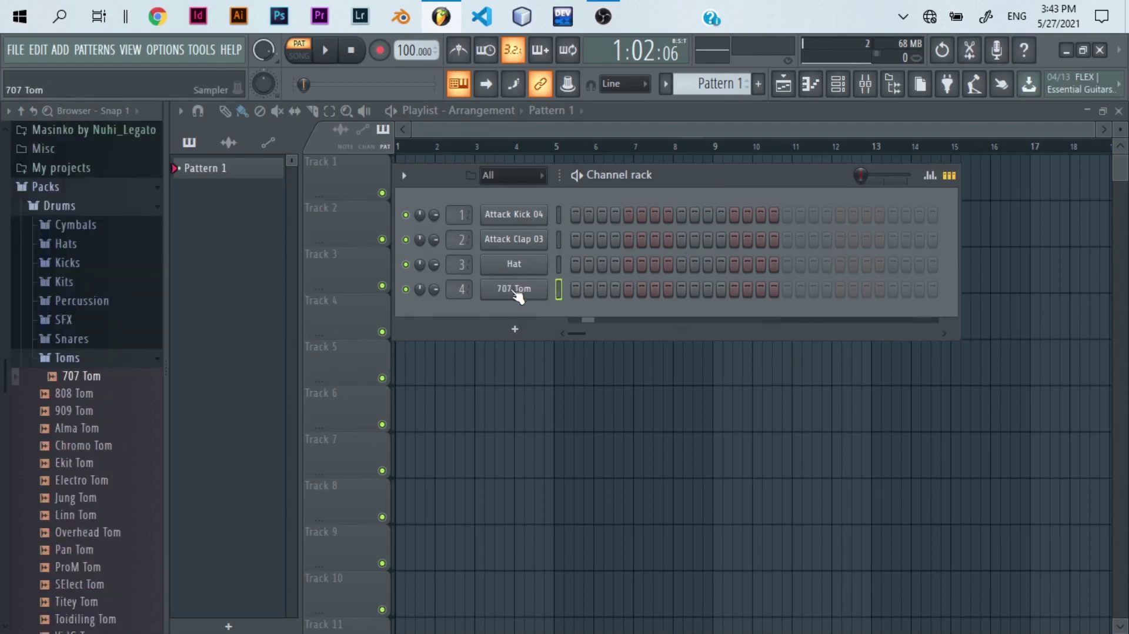
left_click_drag(89, 374, 445, 283)
View the mixer with Insert 3 selected, close it, and point out the 707 Tom channel's target mixer track.
left_click(871, 86)
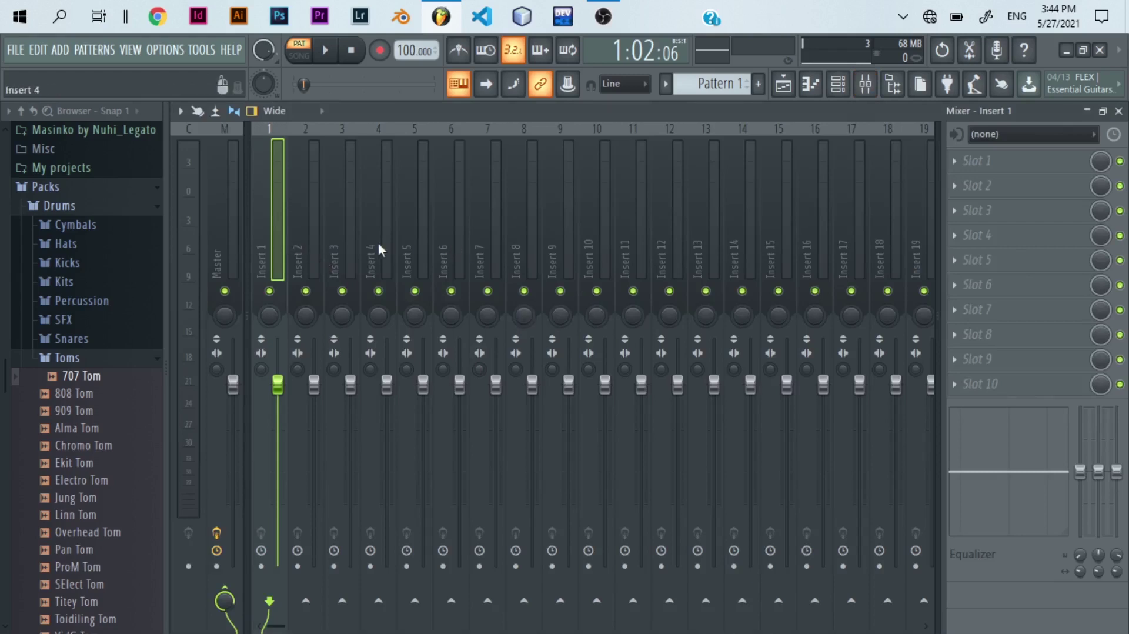
left_click(353, 238)
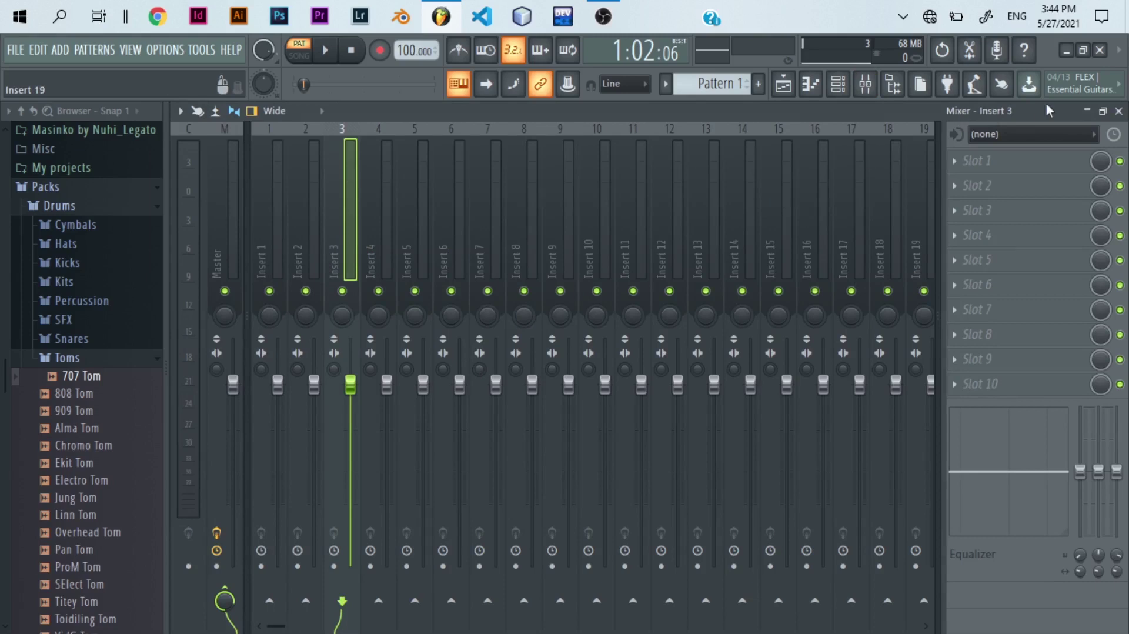
left_click(1119, 112)
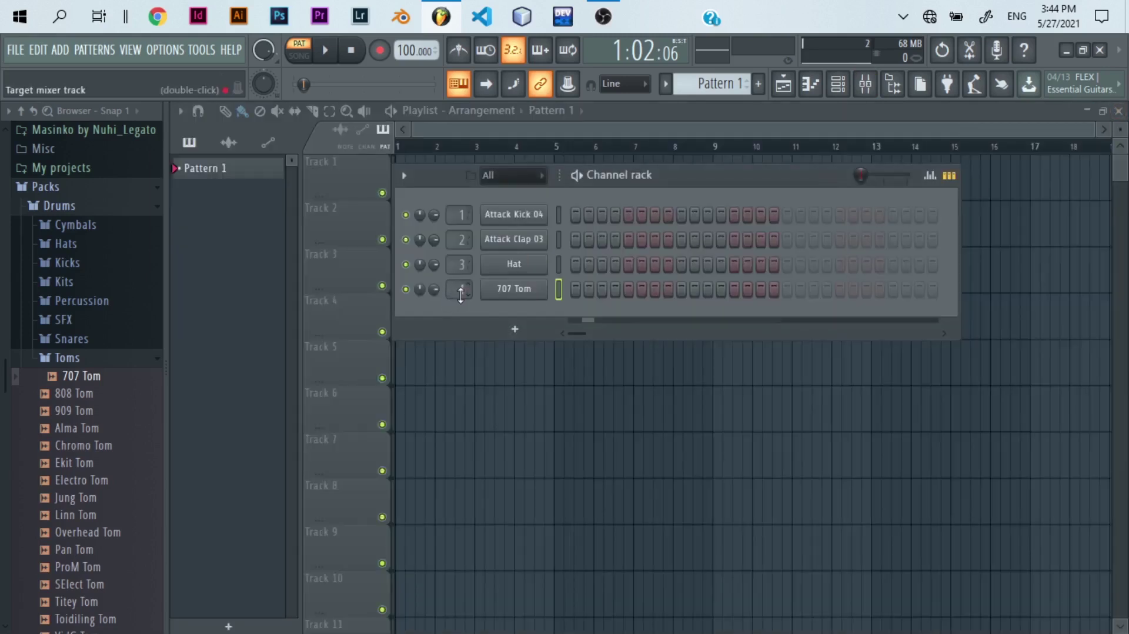
mouse_move(461, 293)
left_mouse_down()
mouse_move(461, 260)
mouse_move(461, 319)
mouse_move(461, 289)
left_mouse_up()
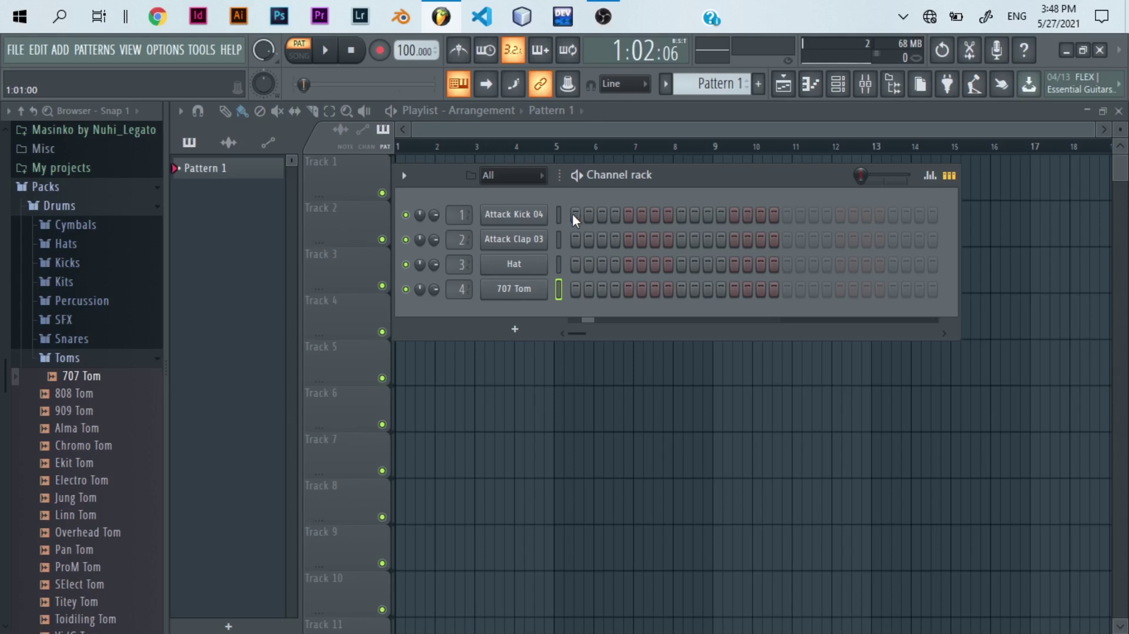
Place Attack Kick 04 hits on steps 1, 5, 9 and 13 of Pattern 1.
left_click(574, 214)
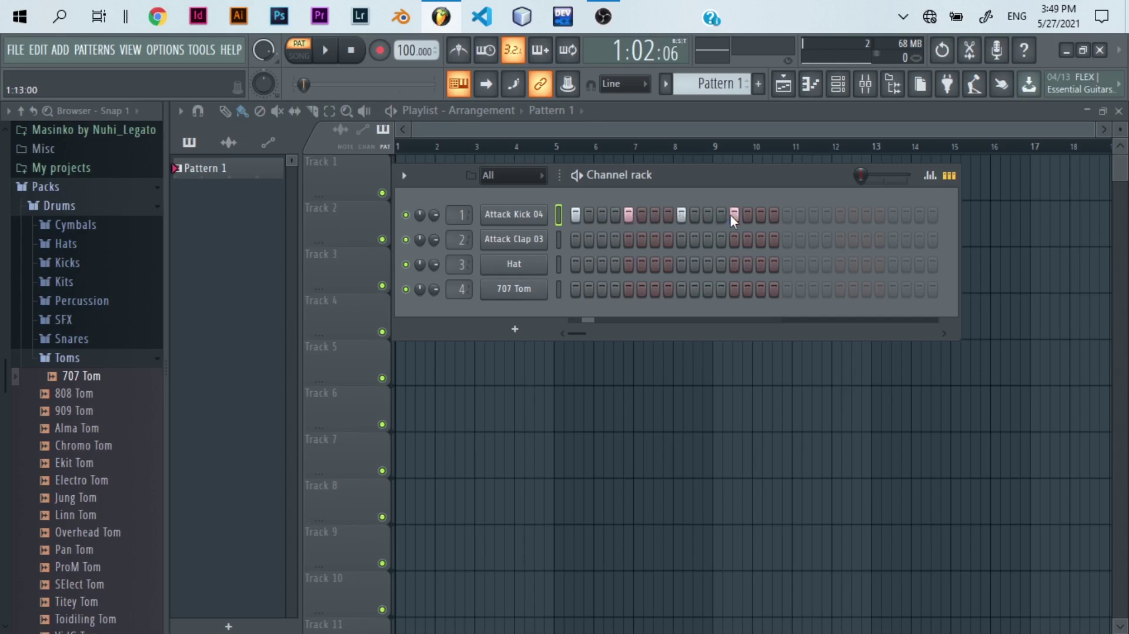
Place Attack Clap 03 hits on steps 1, 5, 9 and 13 of Pattern 1, and play the pattern.
left_click(330, 55)
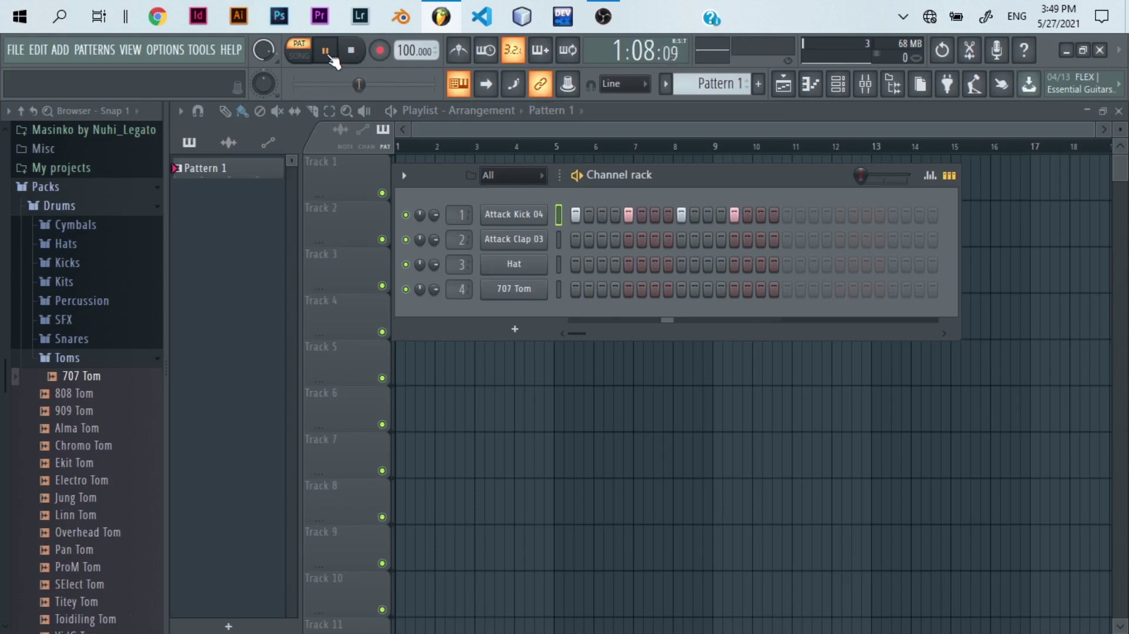
left_click(330, 56)
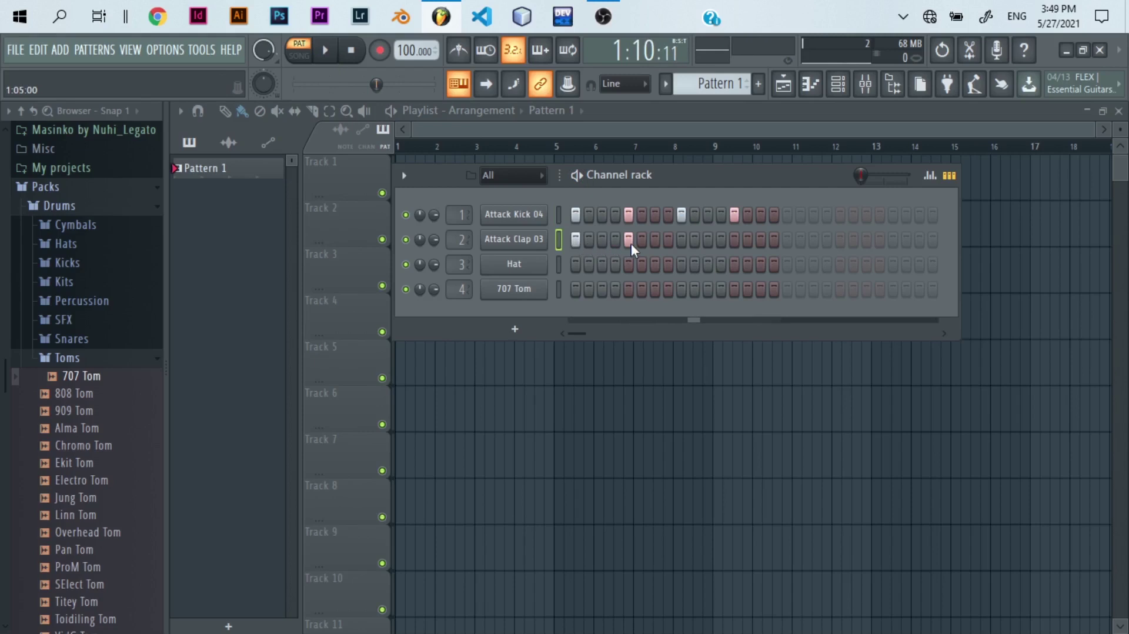
left_click(681, 241)
left_click(329, 52)
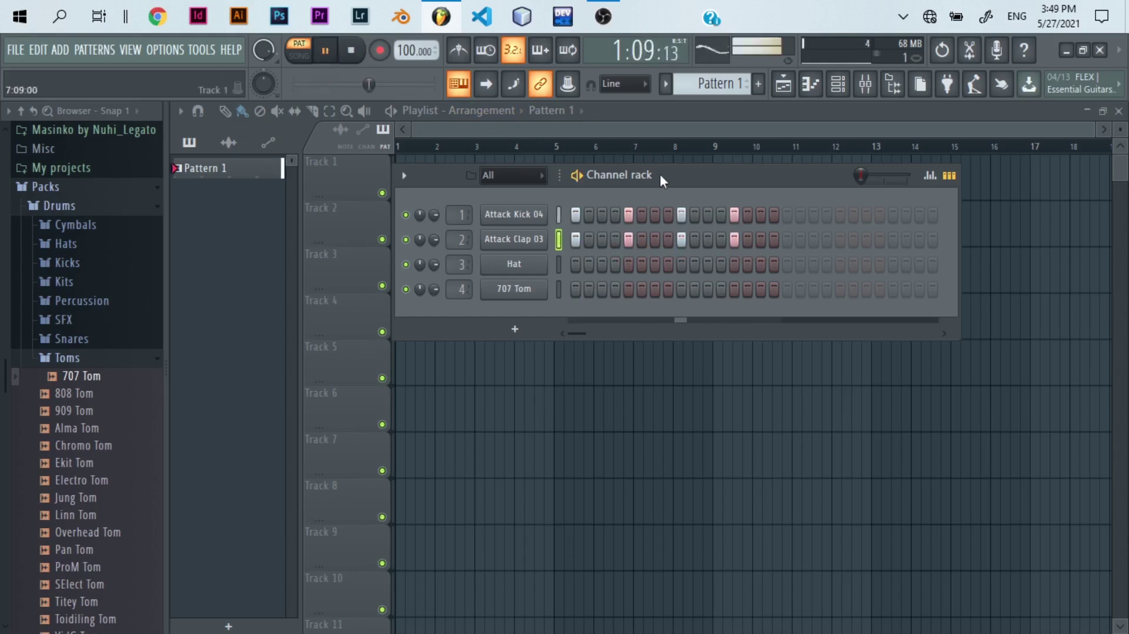
left_click(327, 52)
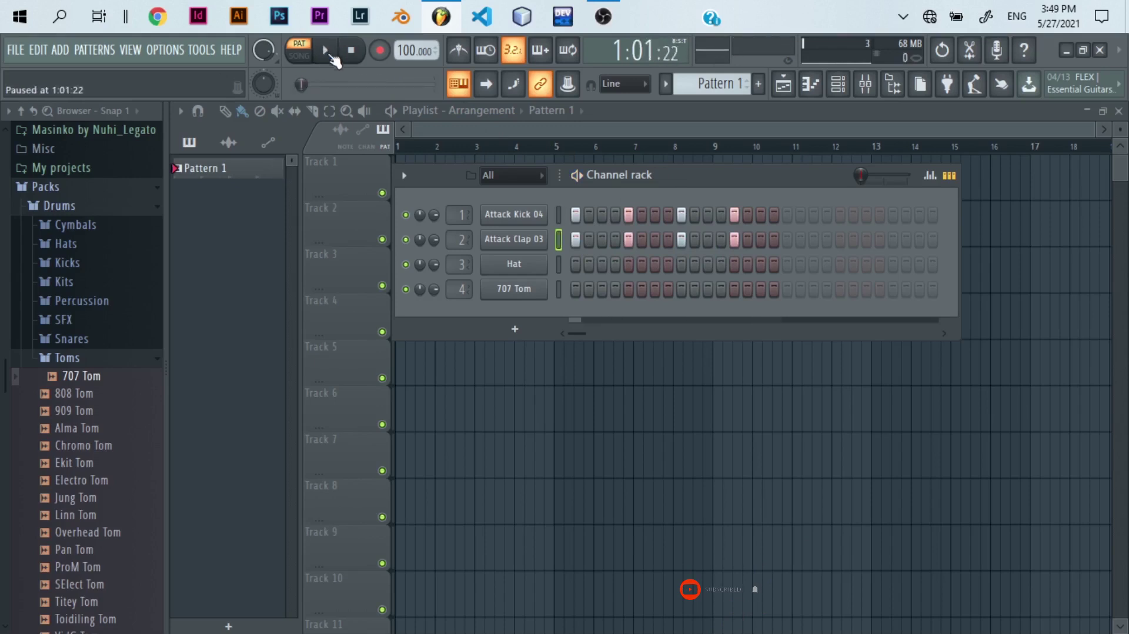
View the 707 Tom channel's sampler settings, audition its waveform and close the settings window.
left_click(514, 289)
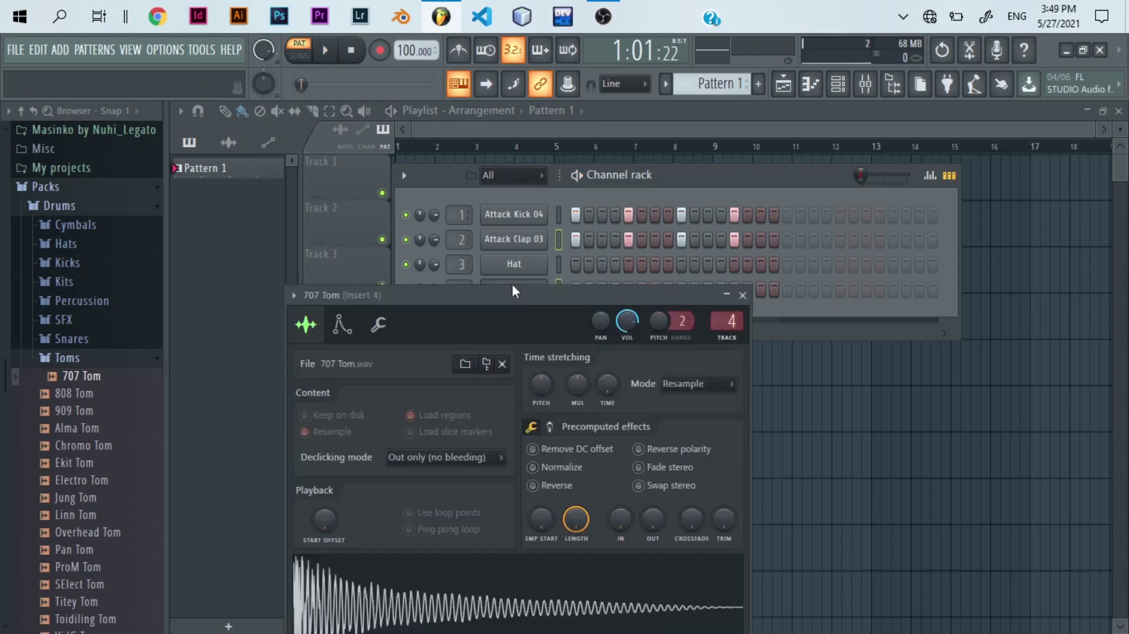
left_click(508, 599)
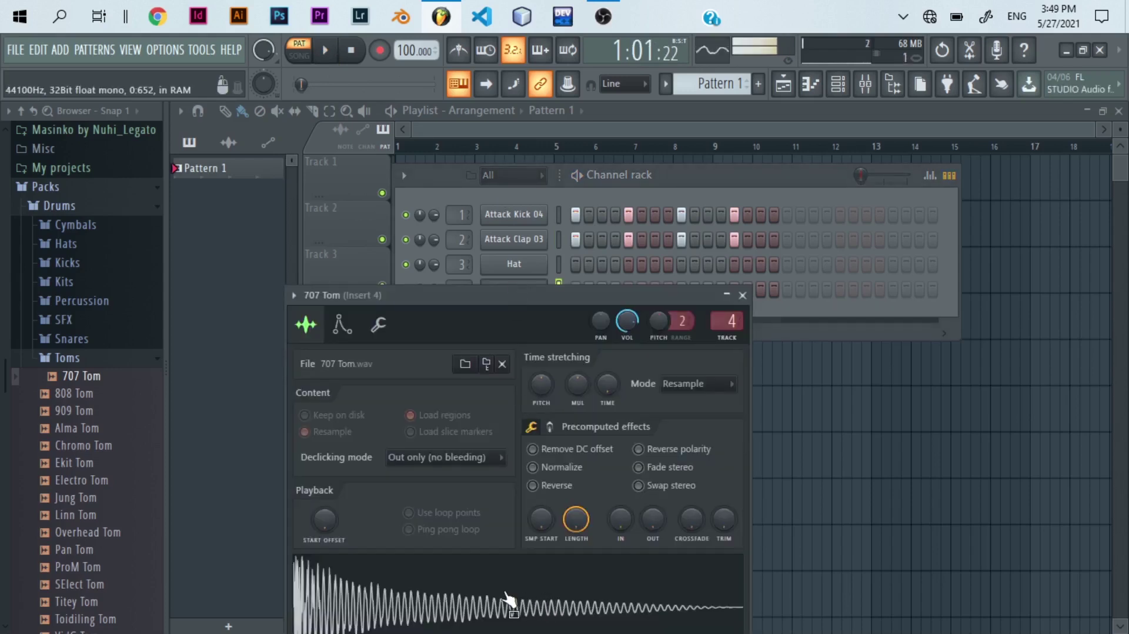
left_click(743, 295)
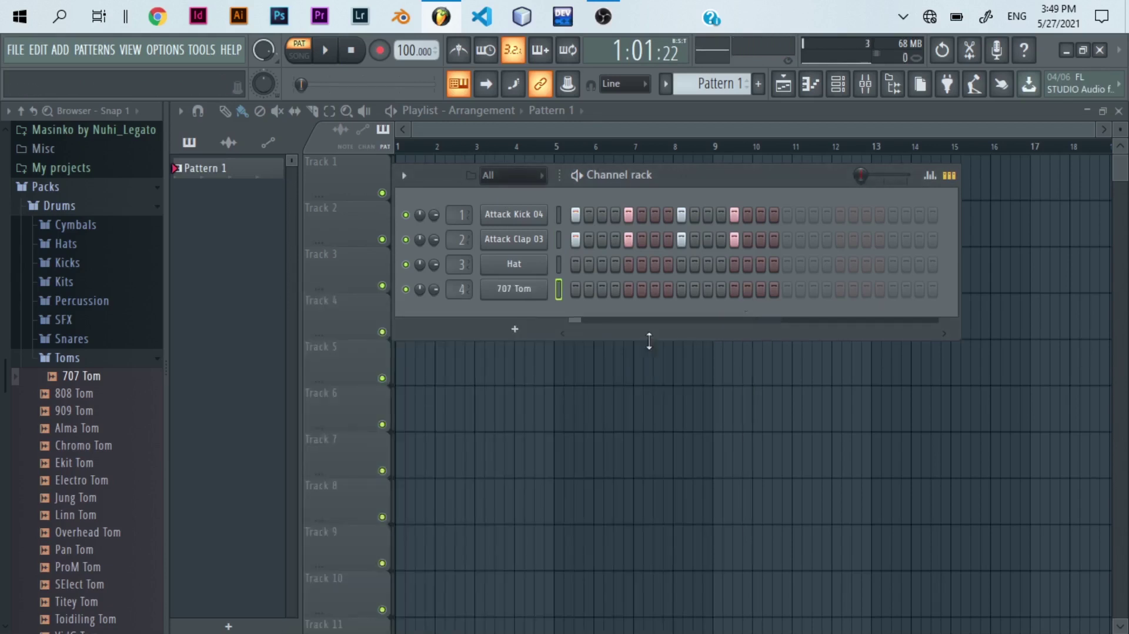
Open the 707 Tom channel's piano roll for Pattern 1.
right_click(514, 290)
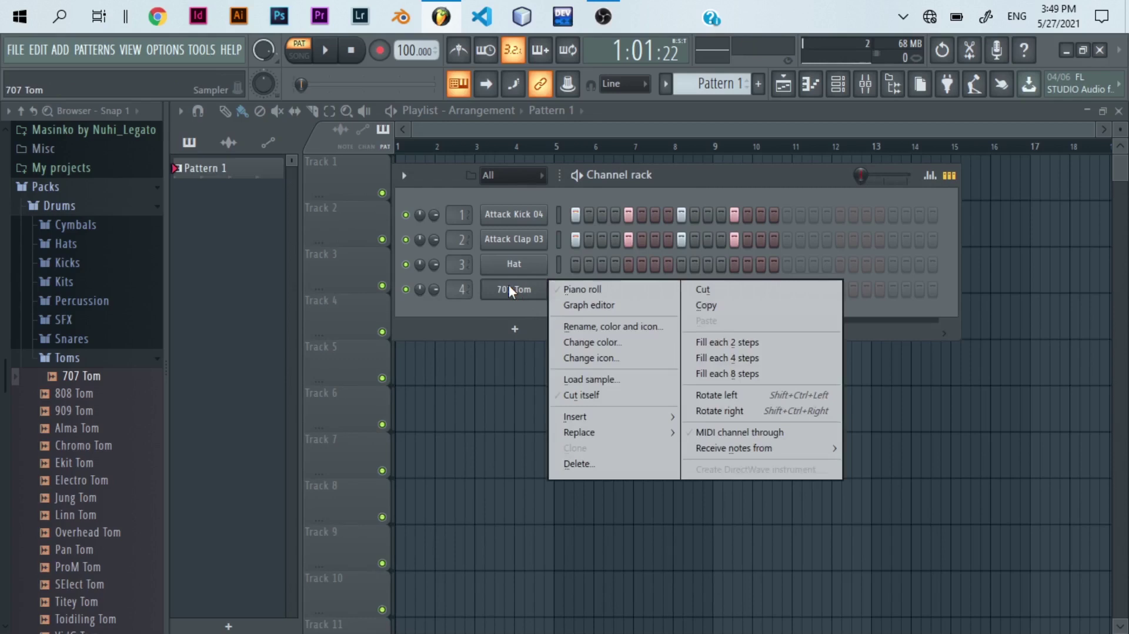
left_click(631, 291)
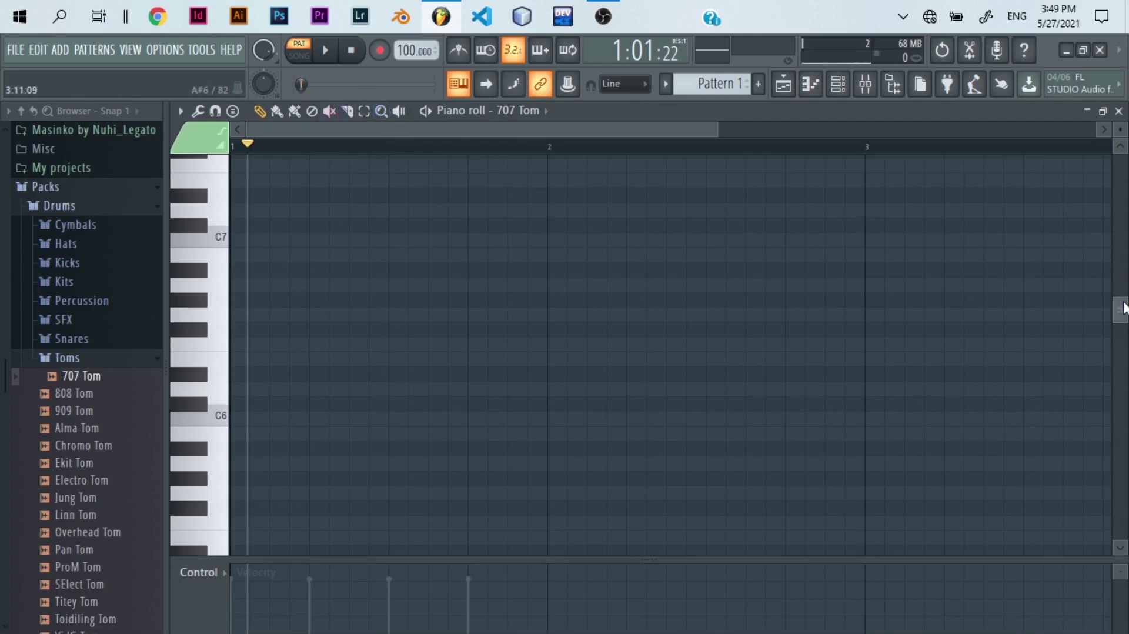
left_click_drag(1121, 305, 1123, 321)
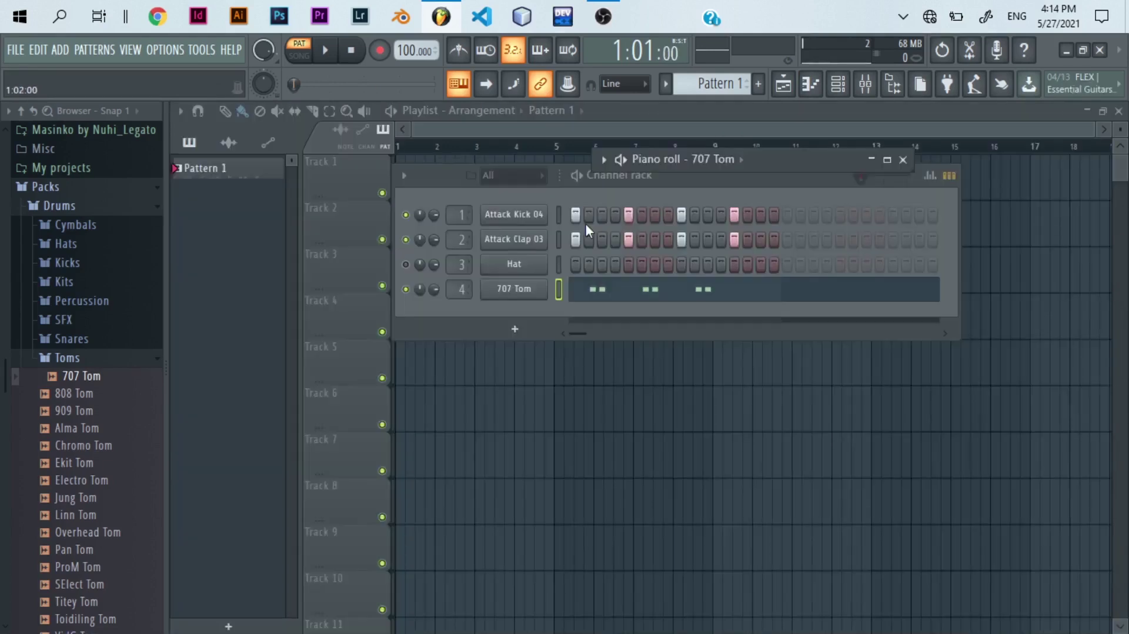
Reopen the 707 Tom piano roll from the channel rack and maximize it to show the C5 notes.
right_click(519, 290)
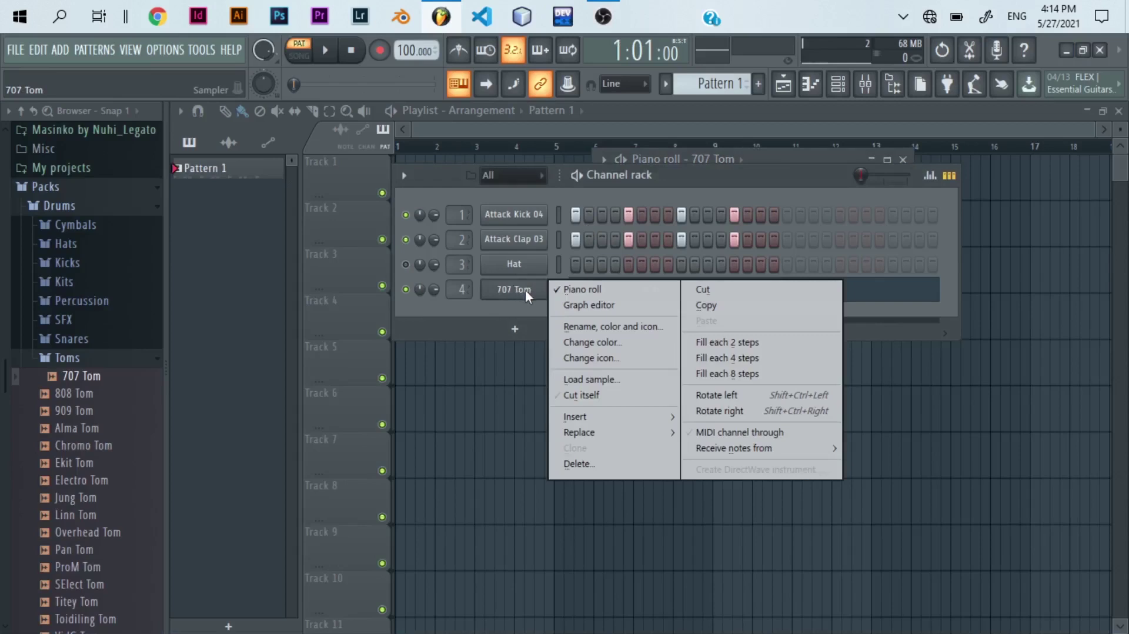
left_click(563, 290)
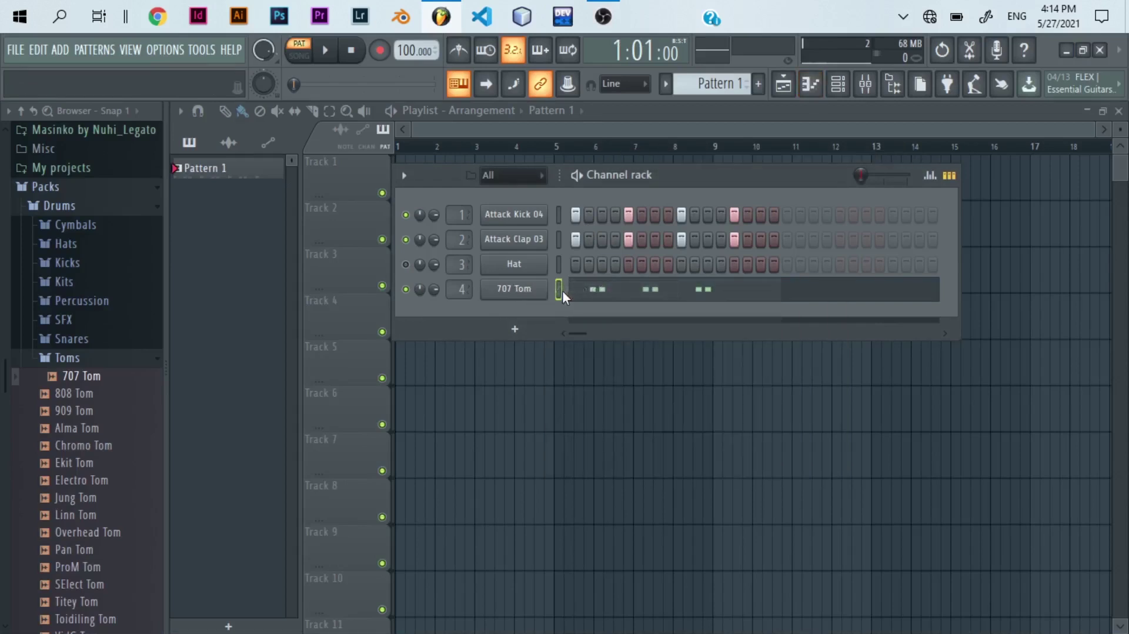
right_click(520, 288)
left_click(606, 290)
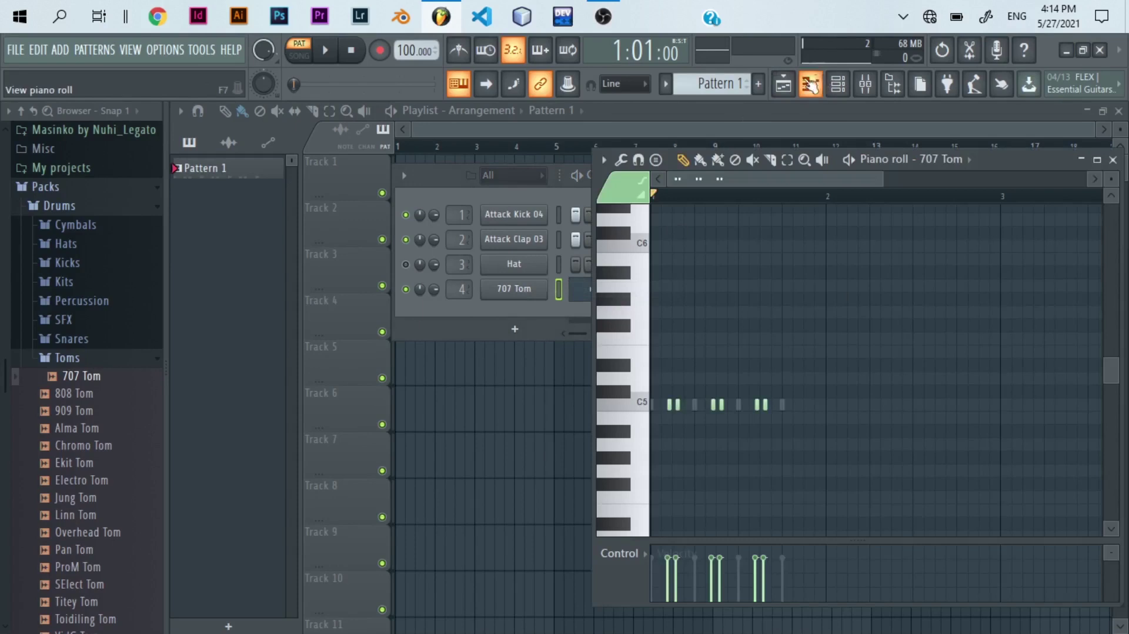
left_click(1097, 160)
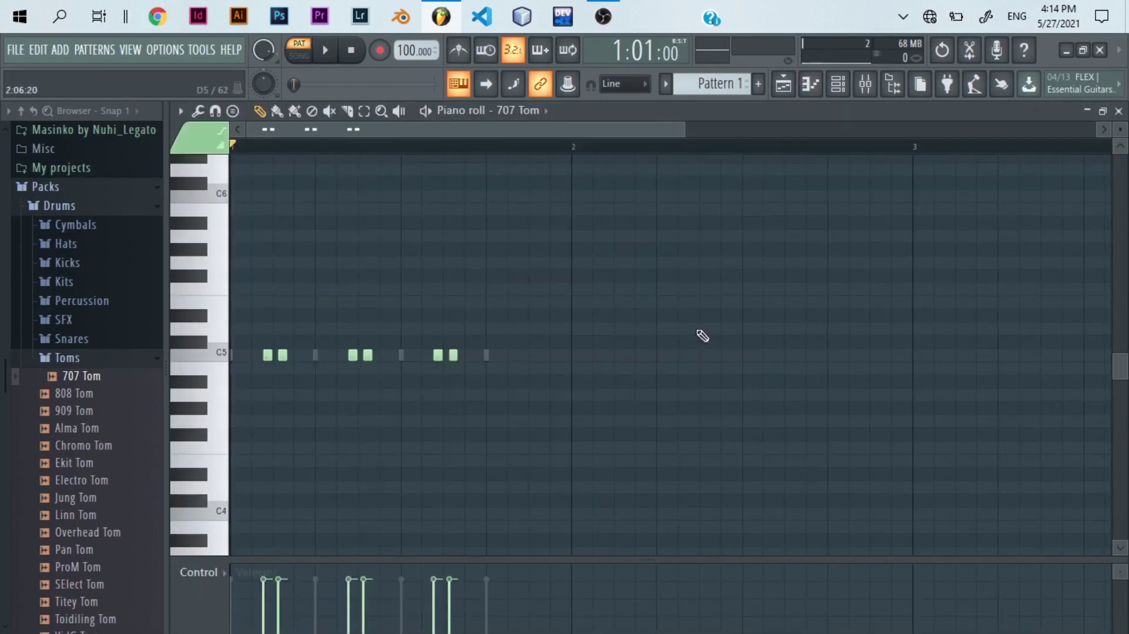
Solo the 707 Tom channel in the channel rack and play back its notes in Pattern 1.
left_click(838, 84)
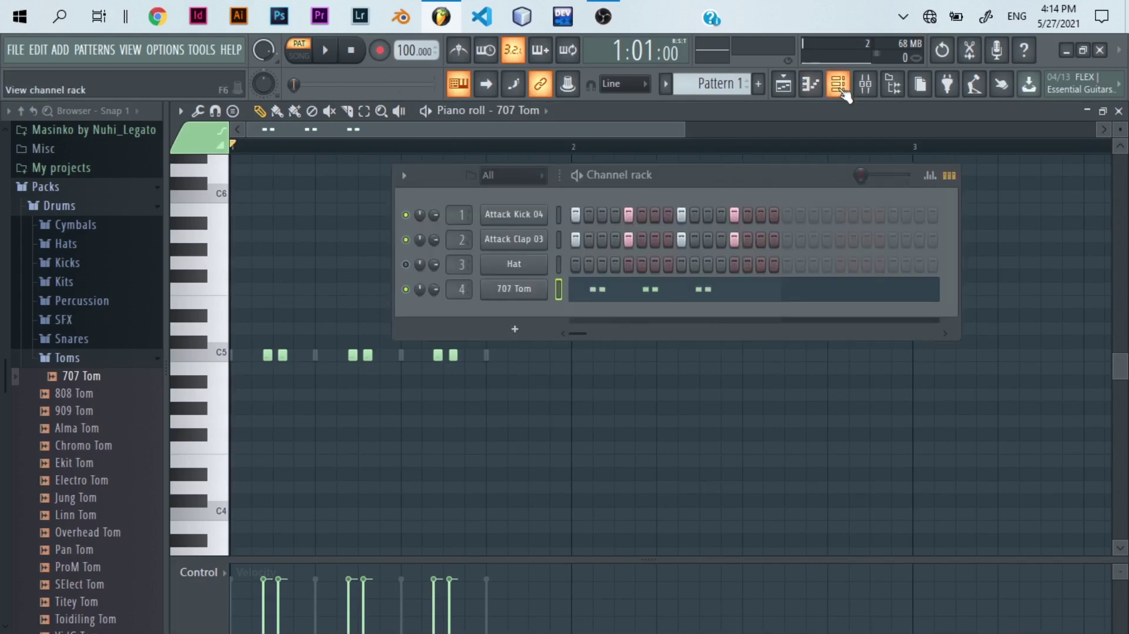
right_click(405, 290)
left_click(423, 301)
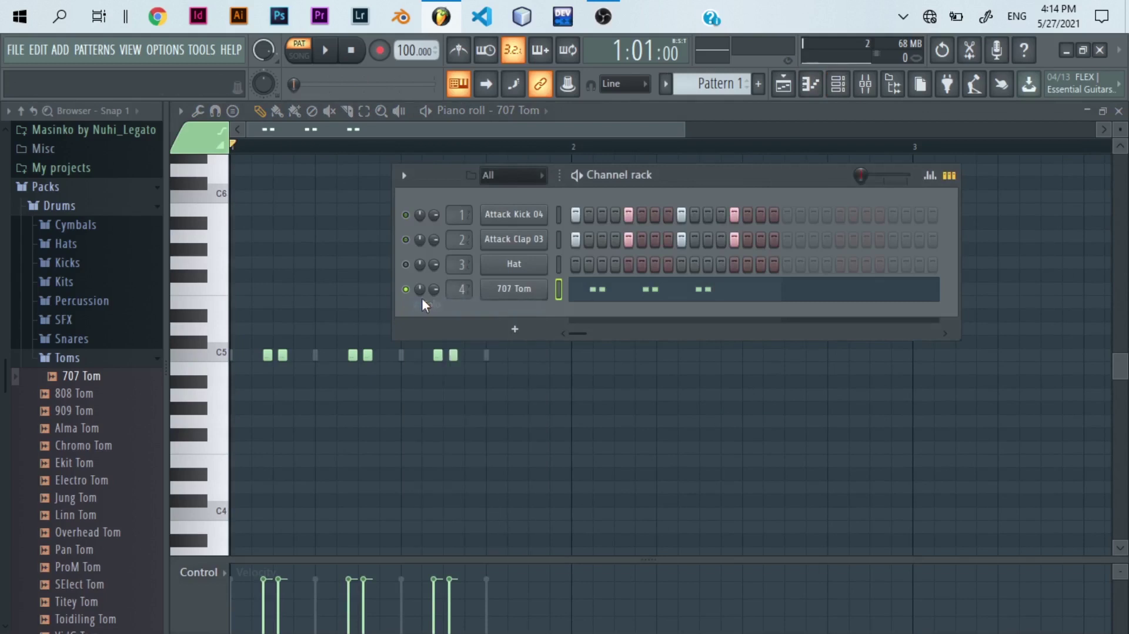
left_click(325, 50)
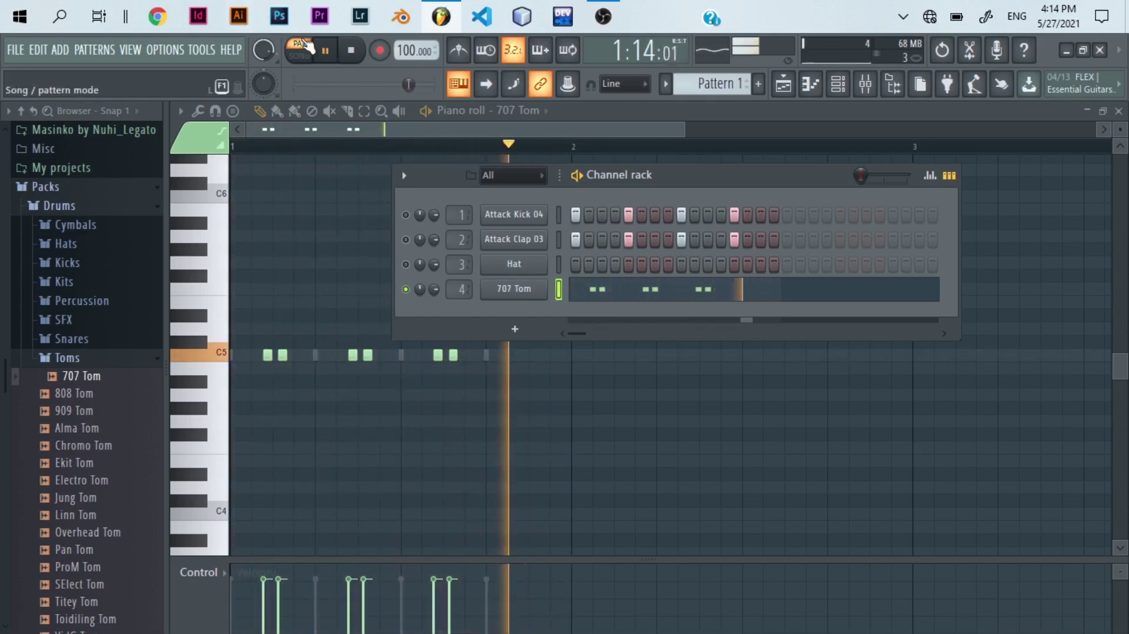
left_click(326, 51)
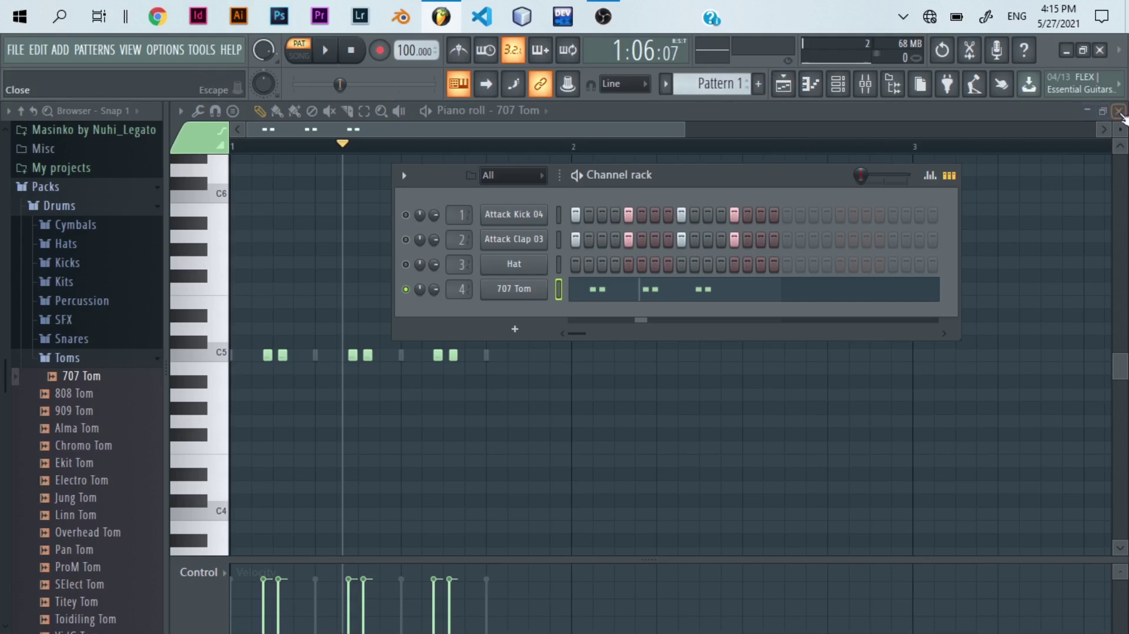
Fill bars 1 to 8 of Track 1 in the playlist with Pattern 1 clips.
left_click(786, 87)
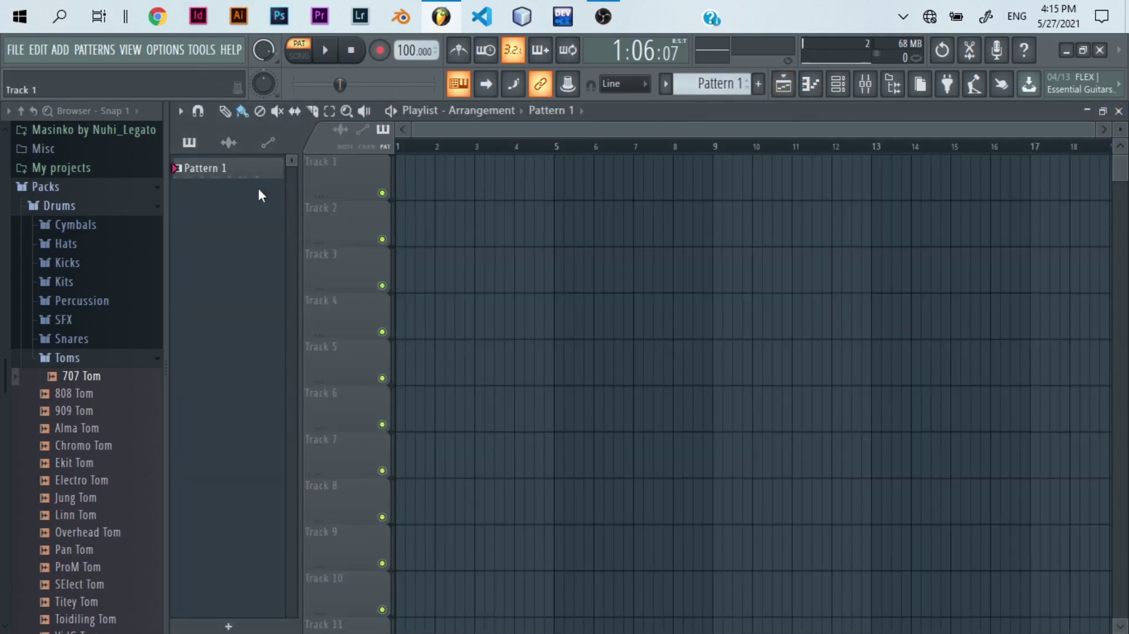
left_click(401, 183)
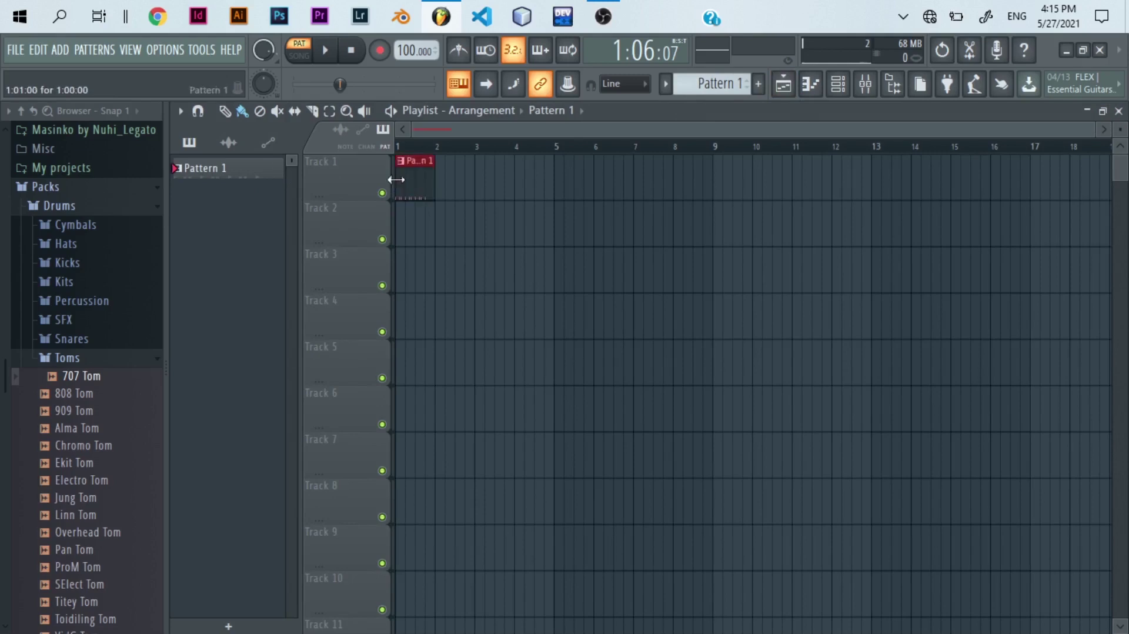
left_click(442, 186)
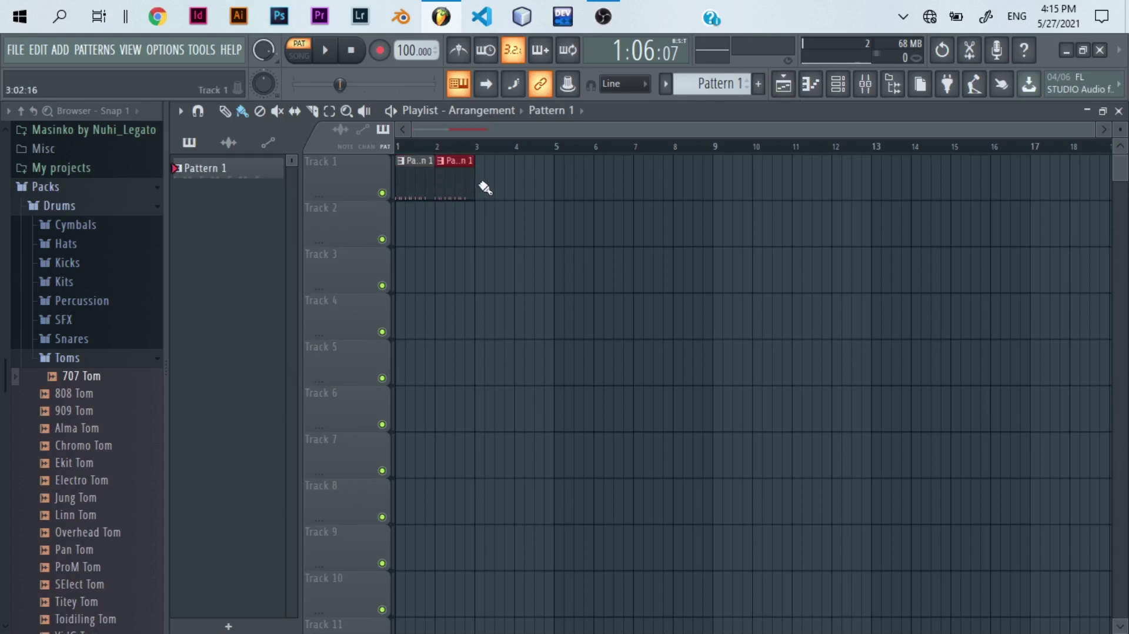
key("ctrl+b")
key("ctrl+b")
key("ctrl+b")
key("ctrl+b")
key("ctrl+b")
key("ctrl+b")
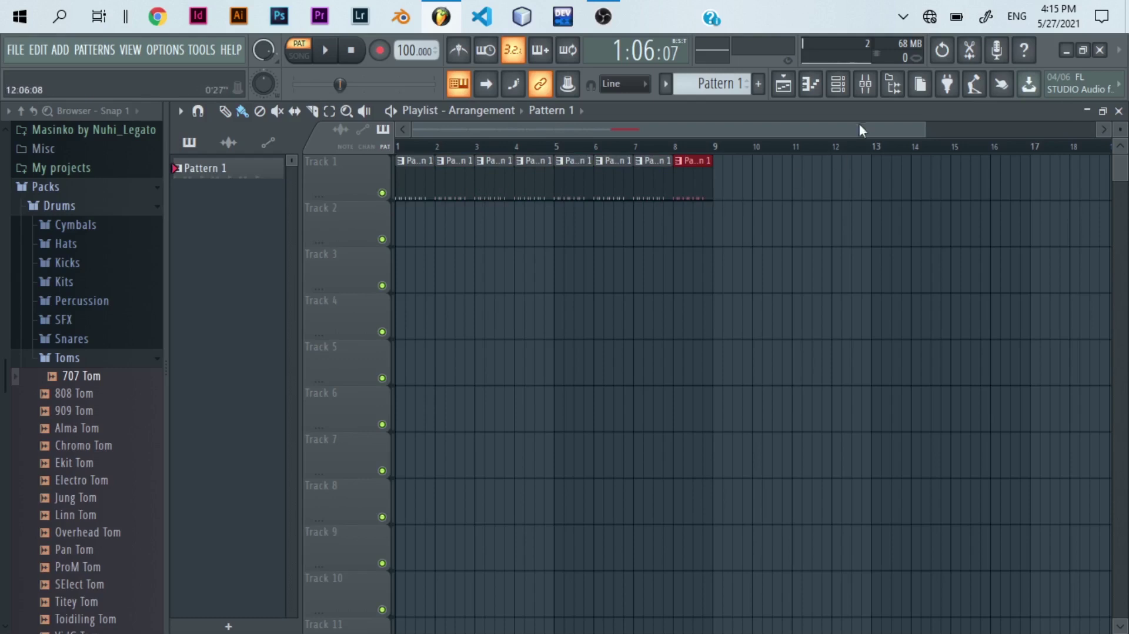
Create Pattern 2 with its default name and add an FL Keys channel to the channel rack.
left_click(760, 84)
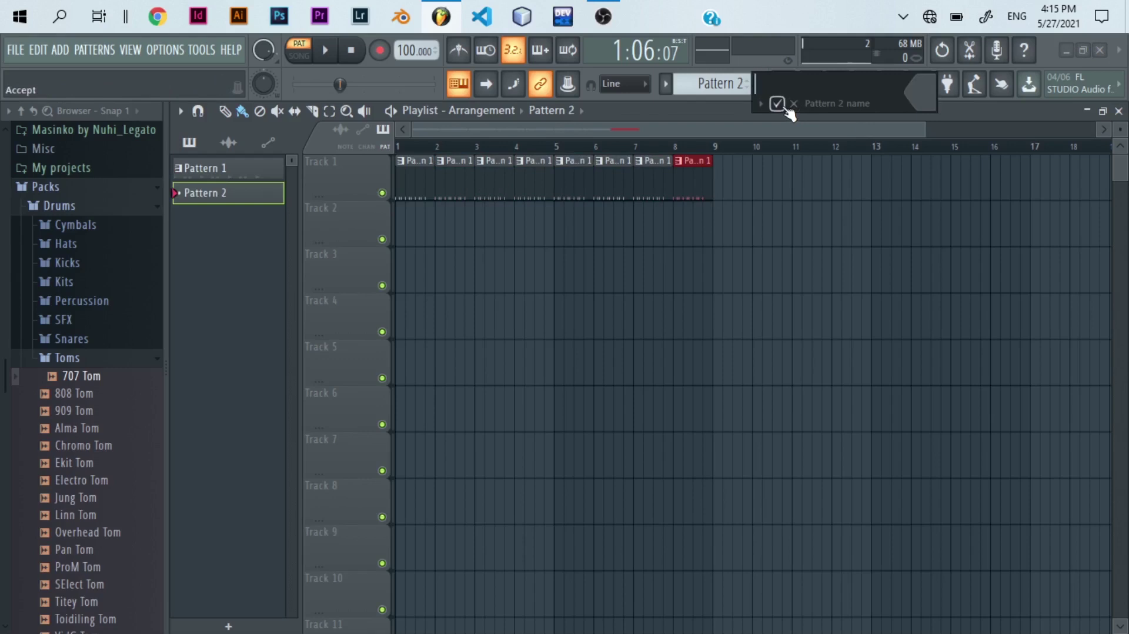
left_click(783, 106)
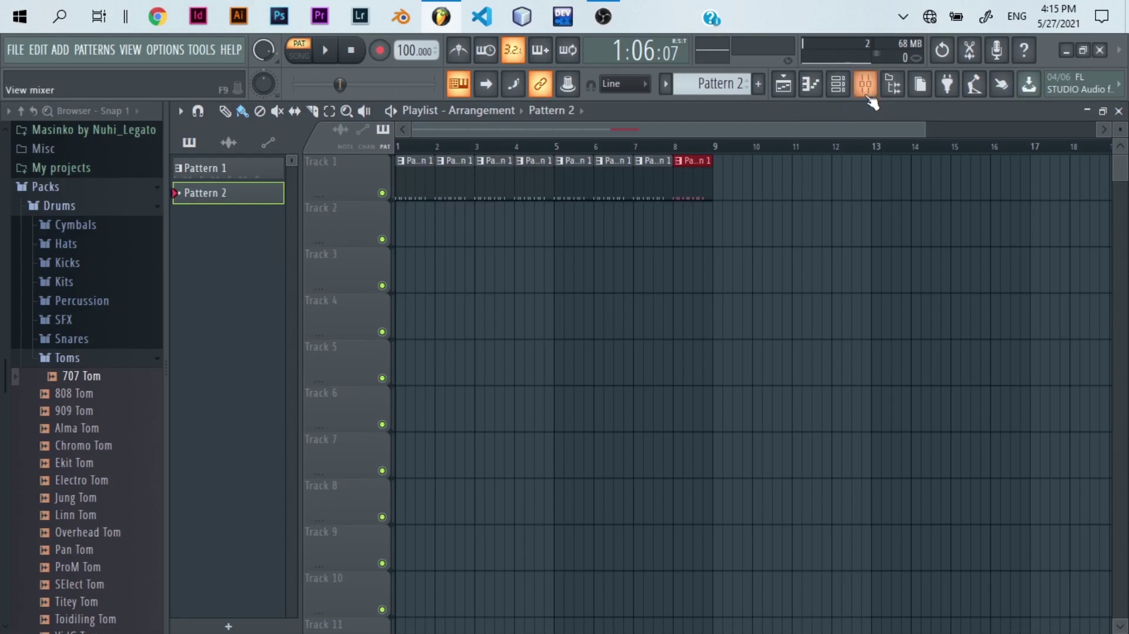
left_click(845, 88)
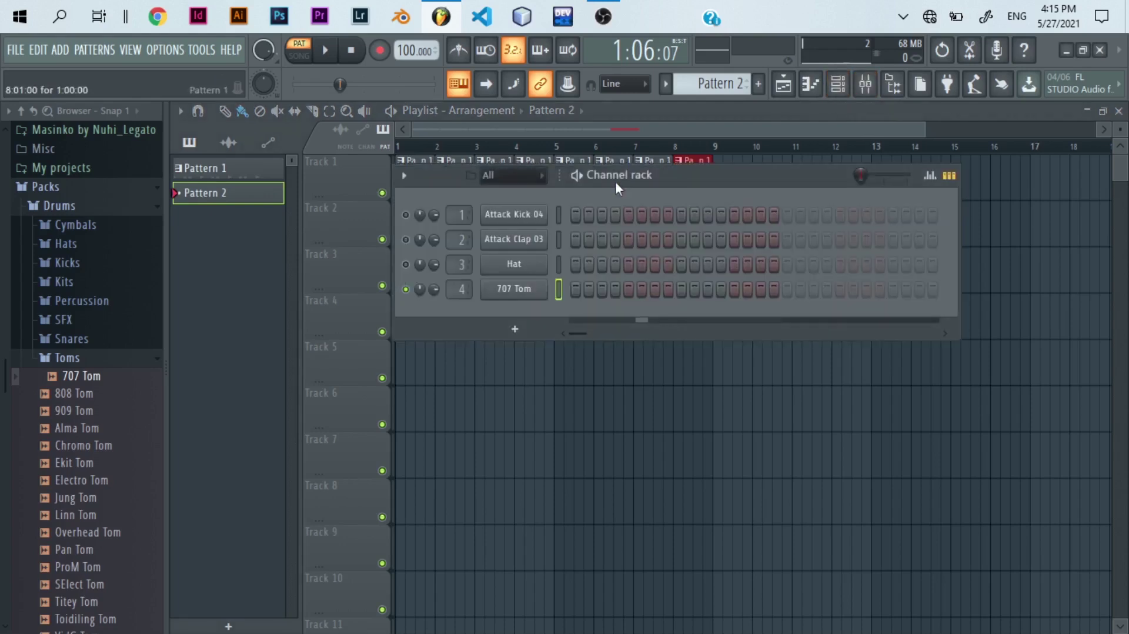
left_click(515, 330)
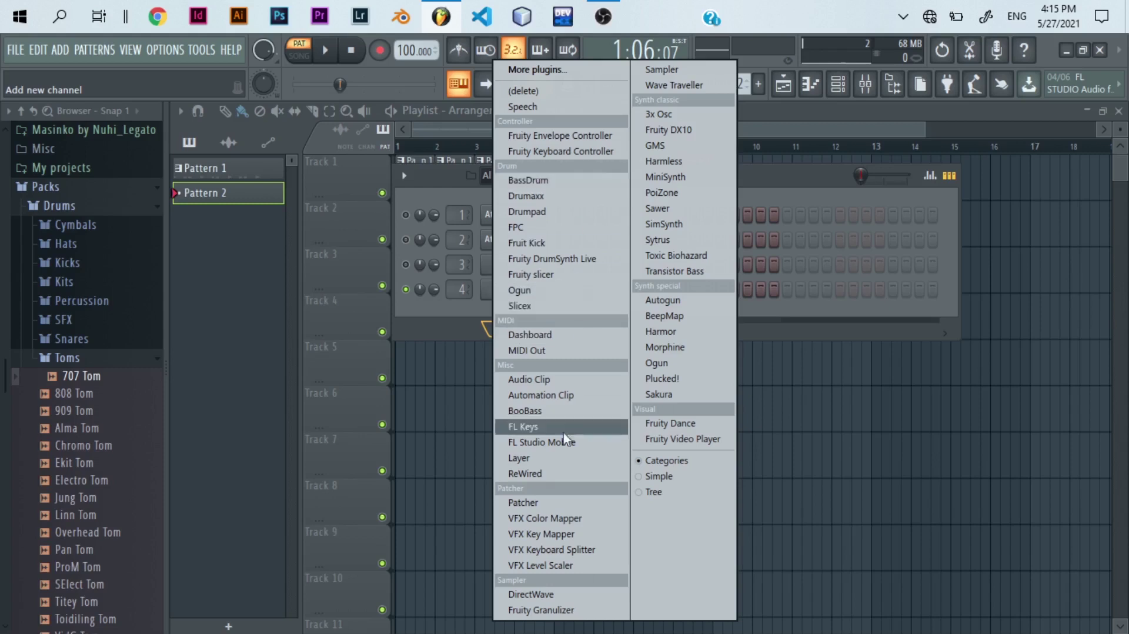
left_click(534, 428)
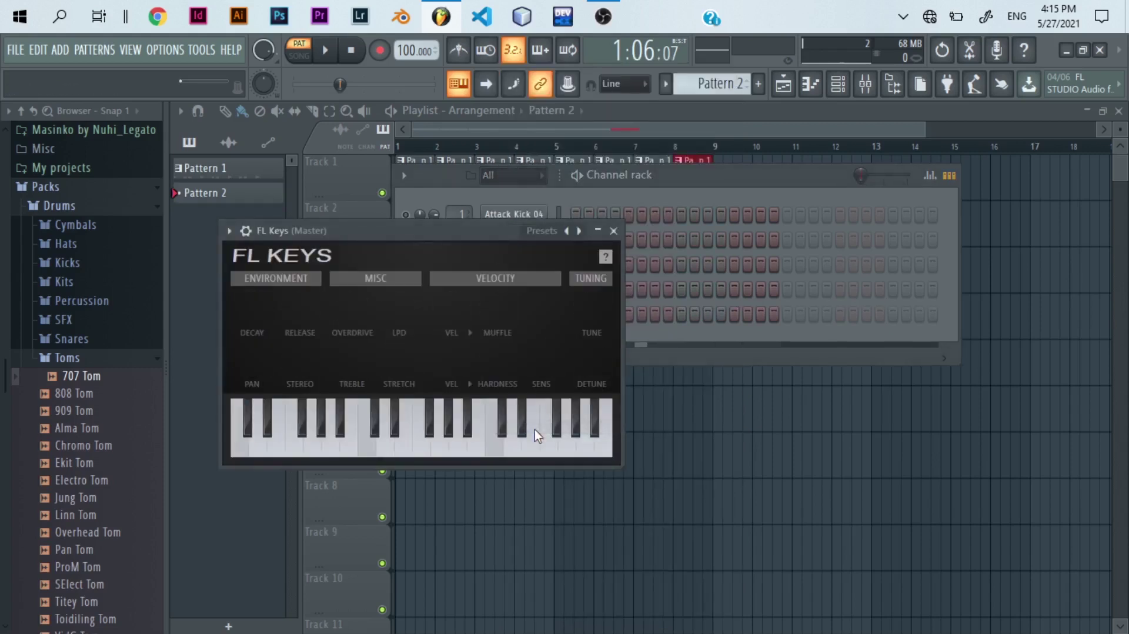
left_click(613, 230)
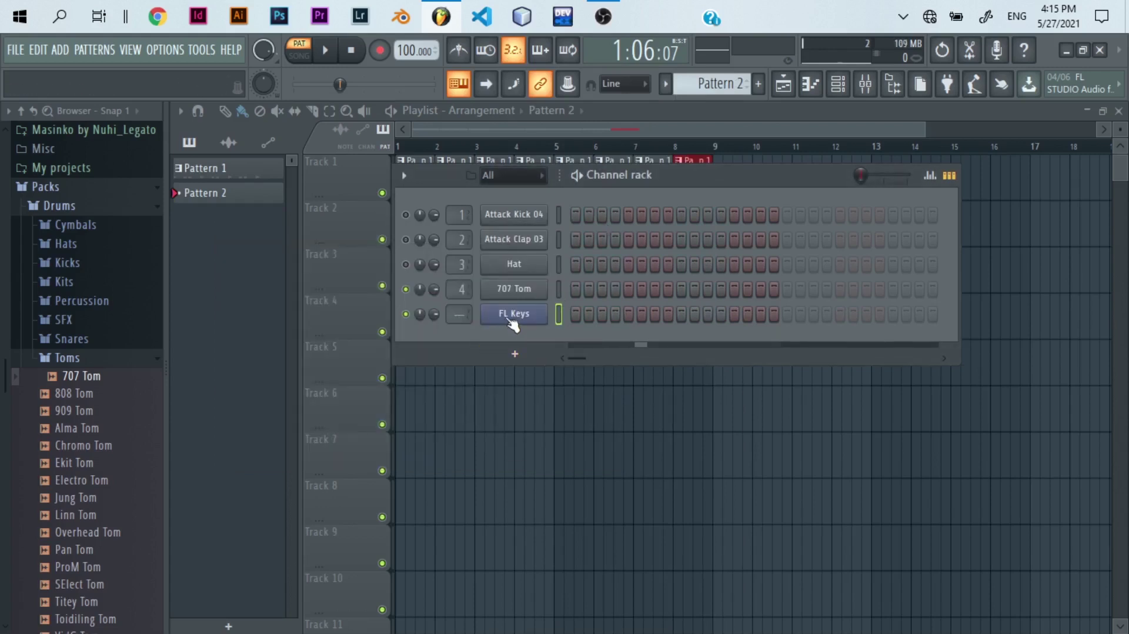
Route the FL Keys channel to mixer track 5 and close the mixer.
double_click(458, 313)
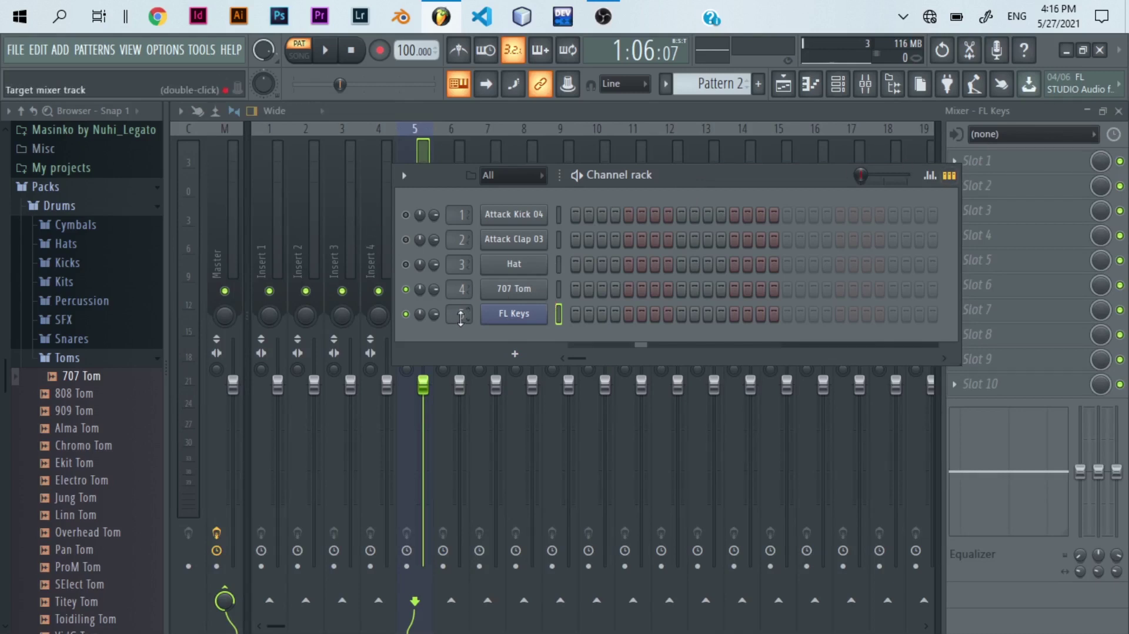
mouse_move(461, 318)
left_mouse_down()
mouse_move(461, 303)
mouse_move(461, 321)
left_mouse_up()
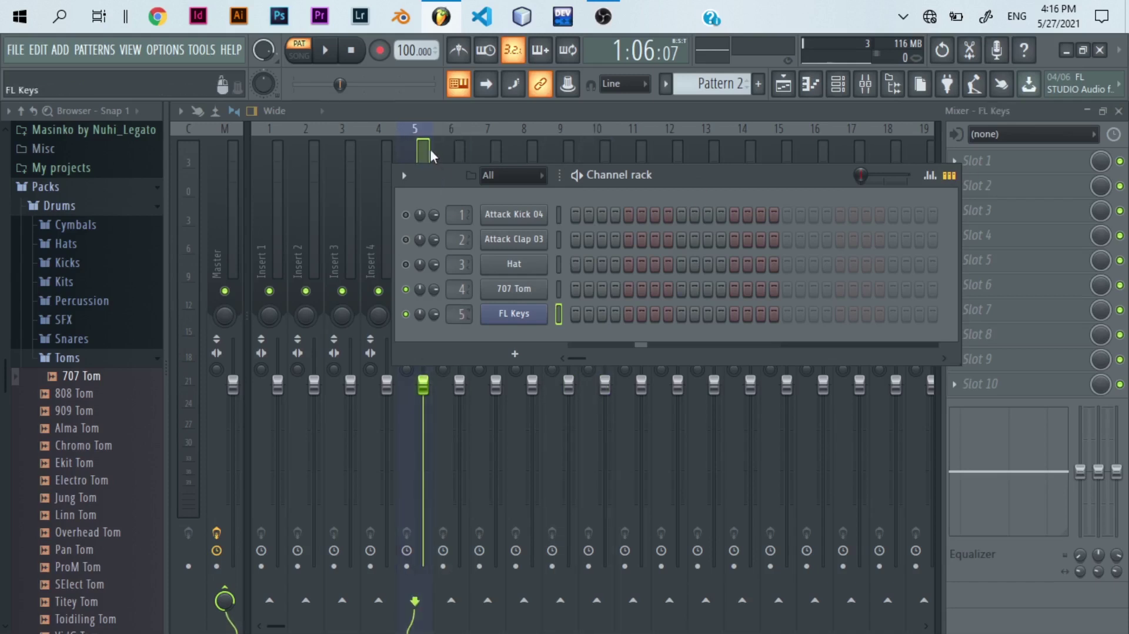
left_click(1118, 111)
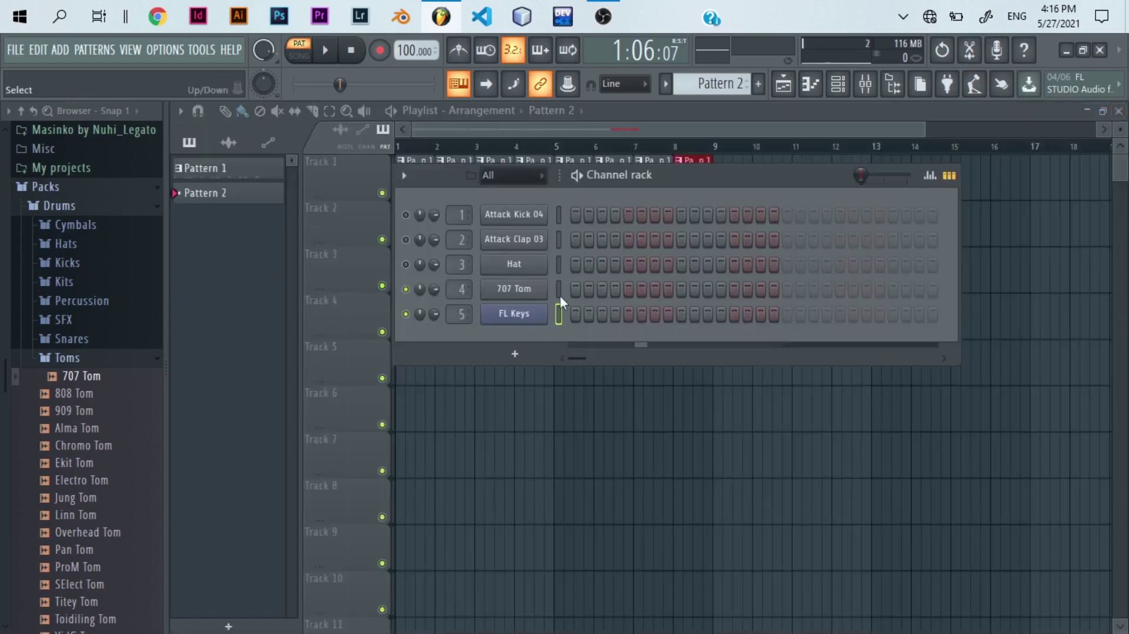
Open the FL Keys piano roll and draw a G4 note about 11.5 steps long from the start of bar 1.
right_click(517, 313)
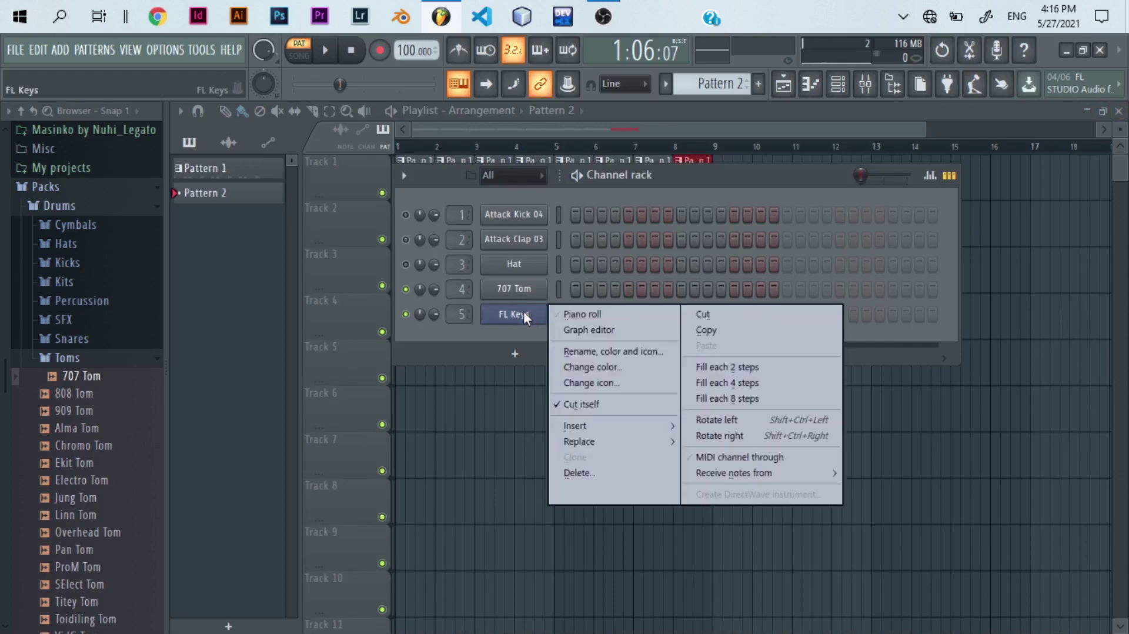
left_click(582, 317)
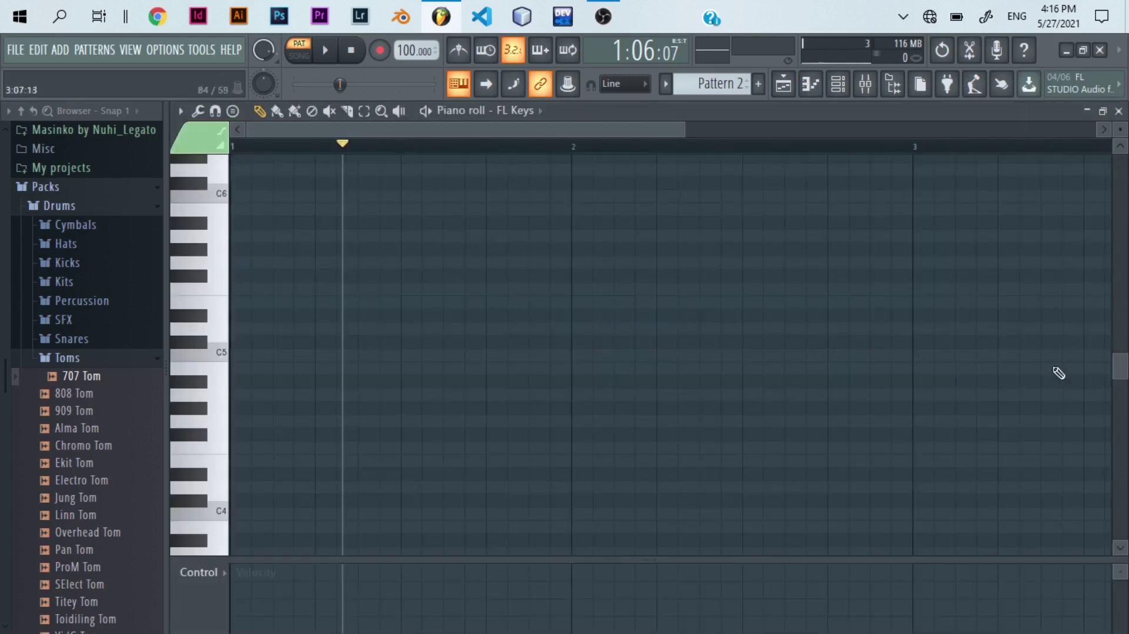
left_click_drag(1122, 375, 1125, 412)
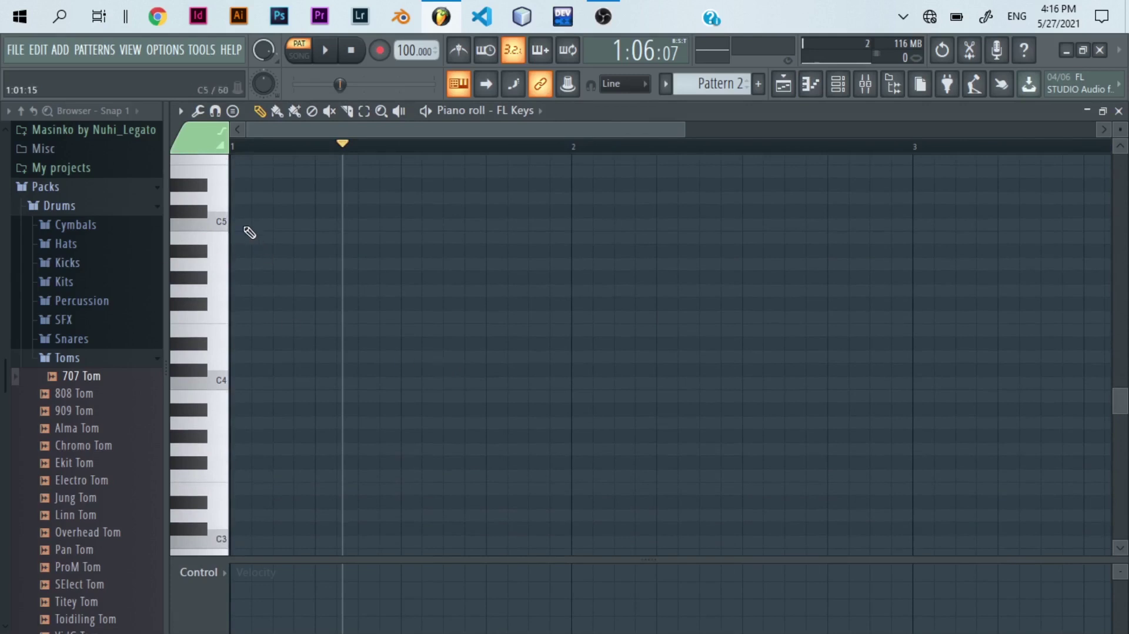
left_click(240, 265)
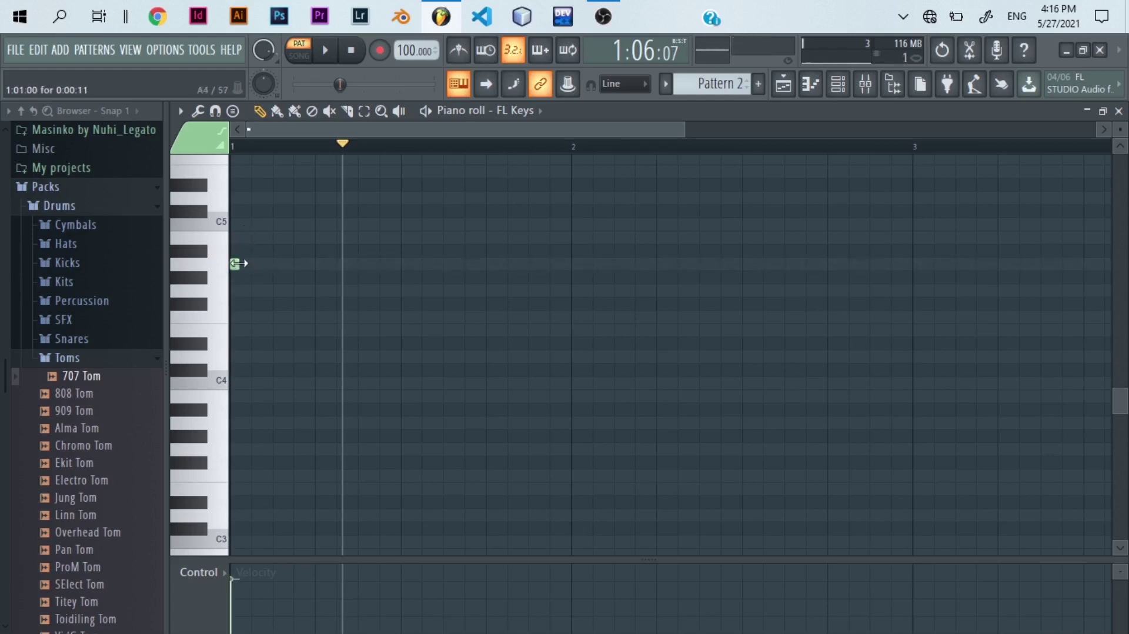
mouse_move(239, 264)
left_mouse_down()
mouse_move(314, 280)
mouse_move(543, 272)
mouse_move(438, 277)
mouse_move(438, 292)
left_mouse_up()
left_click(442, 264)
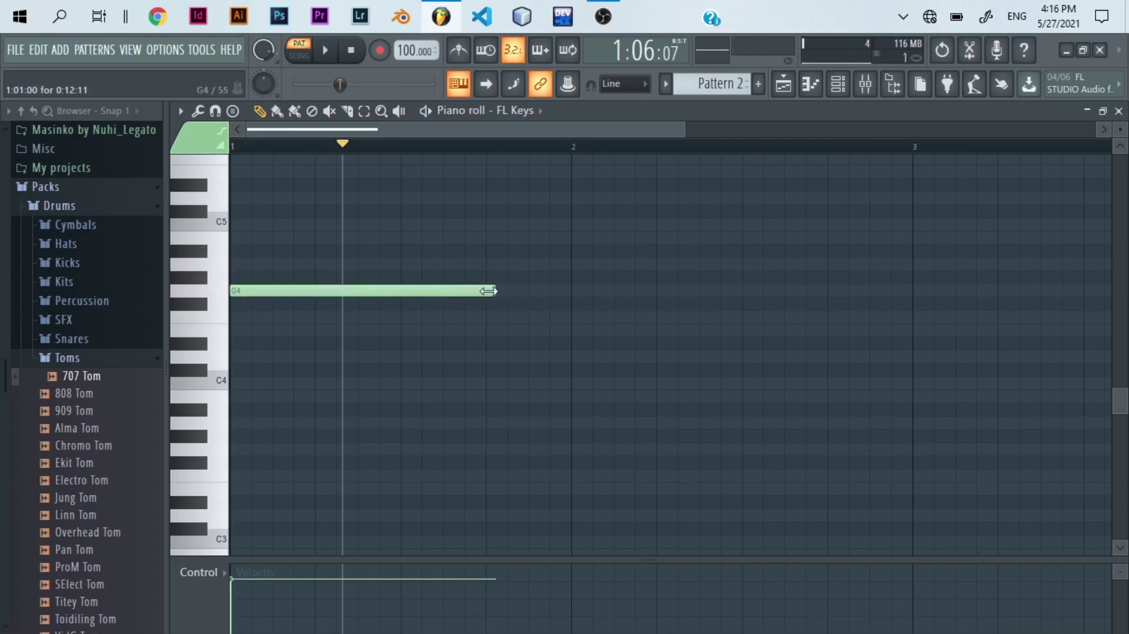
left_click_drag(485, 290, 484, 292)
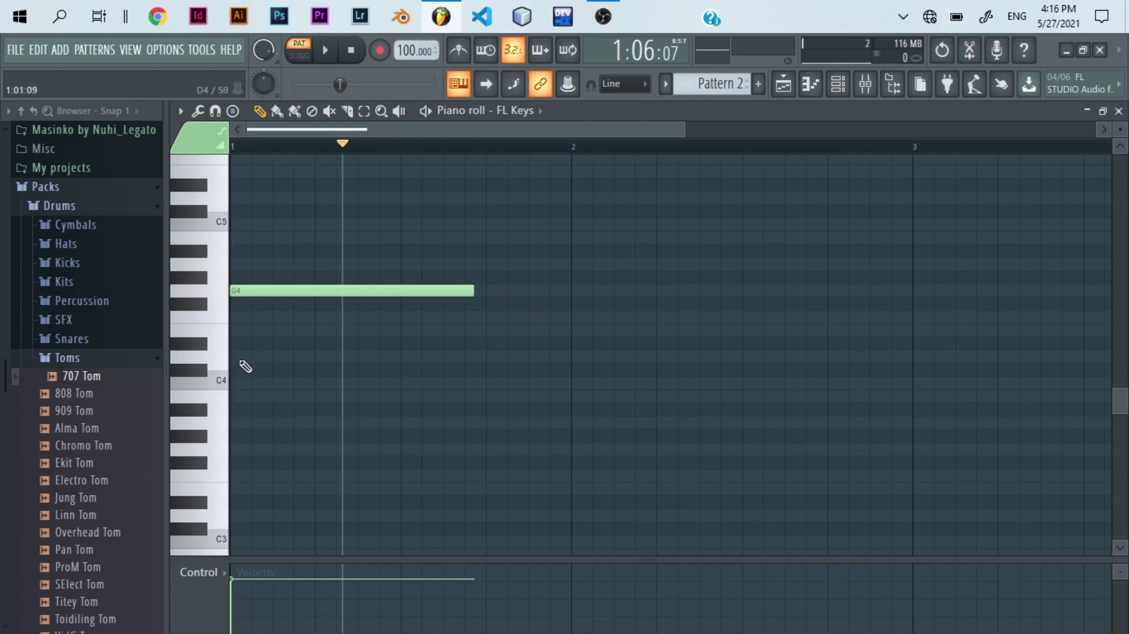
Add D#4 and C4 notes of the same length below the G4 note to build a three-note chord.
left_click(243, 331)
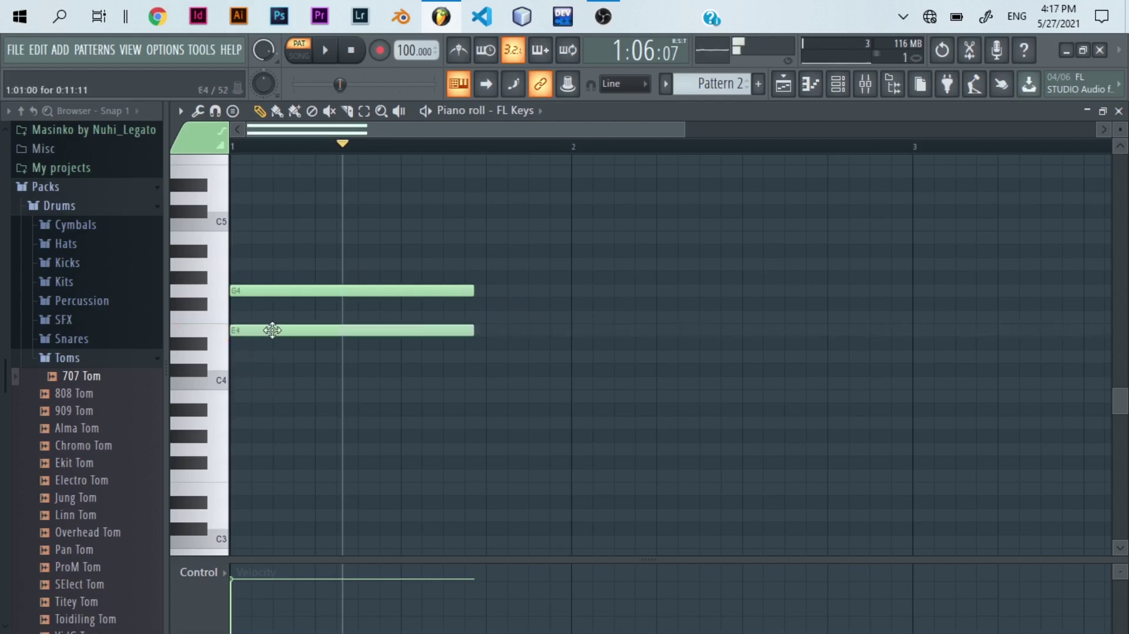
left_click_drag(273, 330, 273, 349)
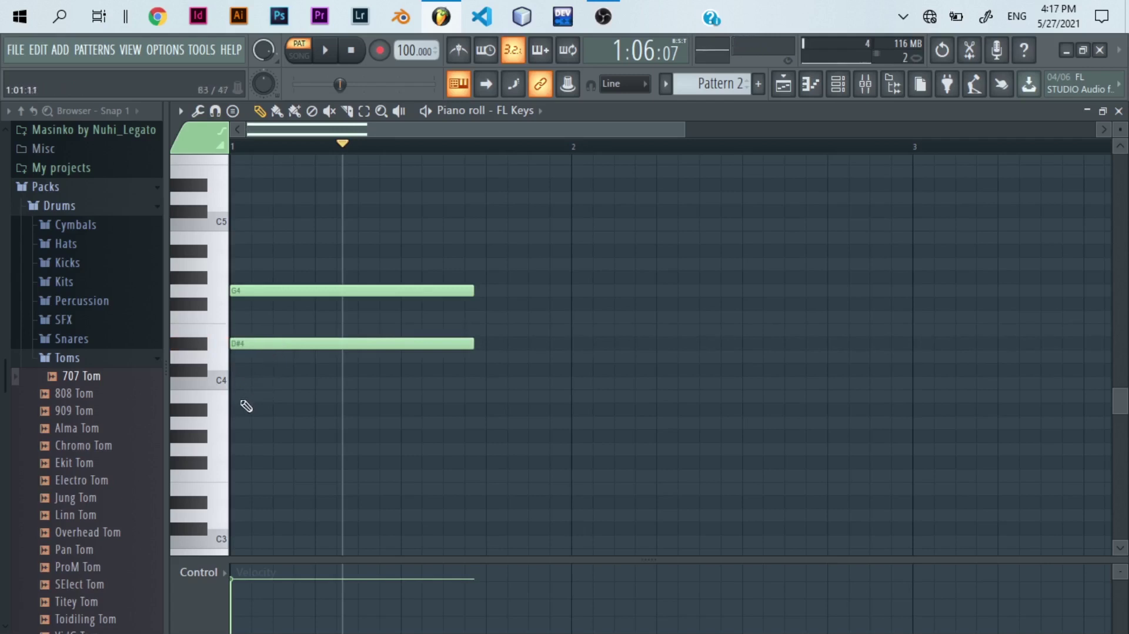
left_click(261, 399)
mouse_move(266, 402)
left_mouse_down()
mouse_move(263, 496)
mouse_move(266, 383)
left_mouse_up()
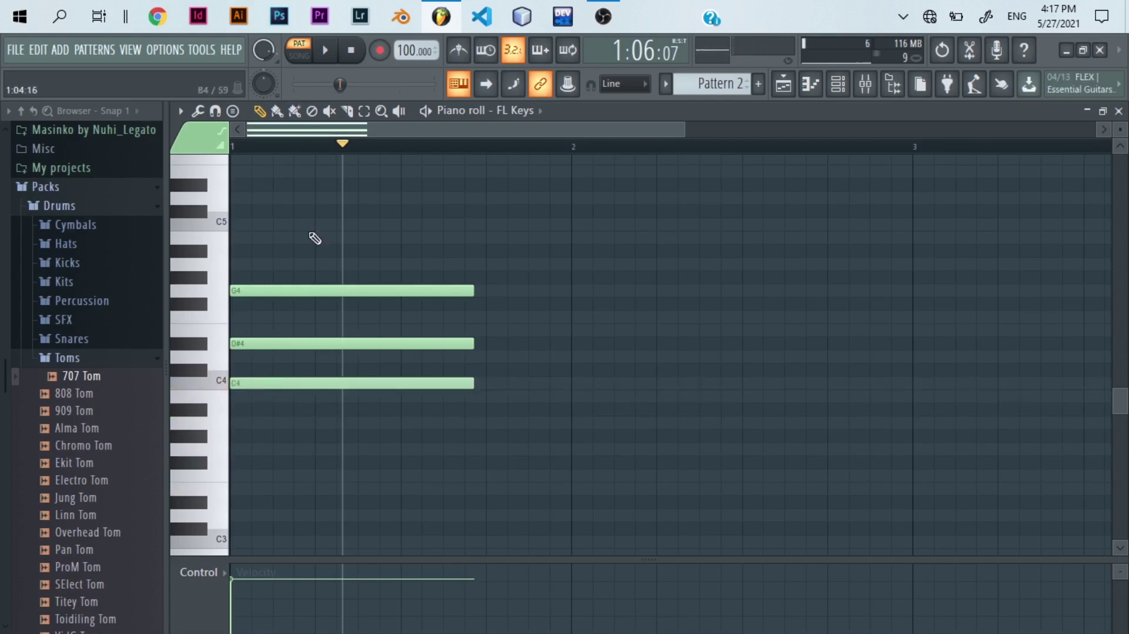
Play back the three-note FL Keys chord in Pattern 2 twice, pausing after each listen.
left_click(326, 50)
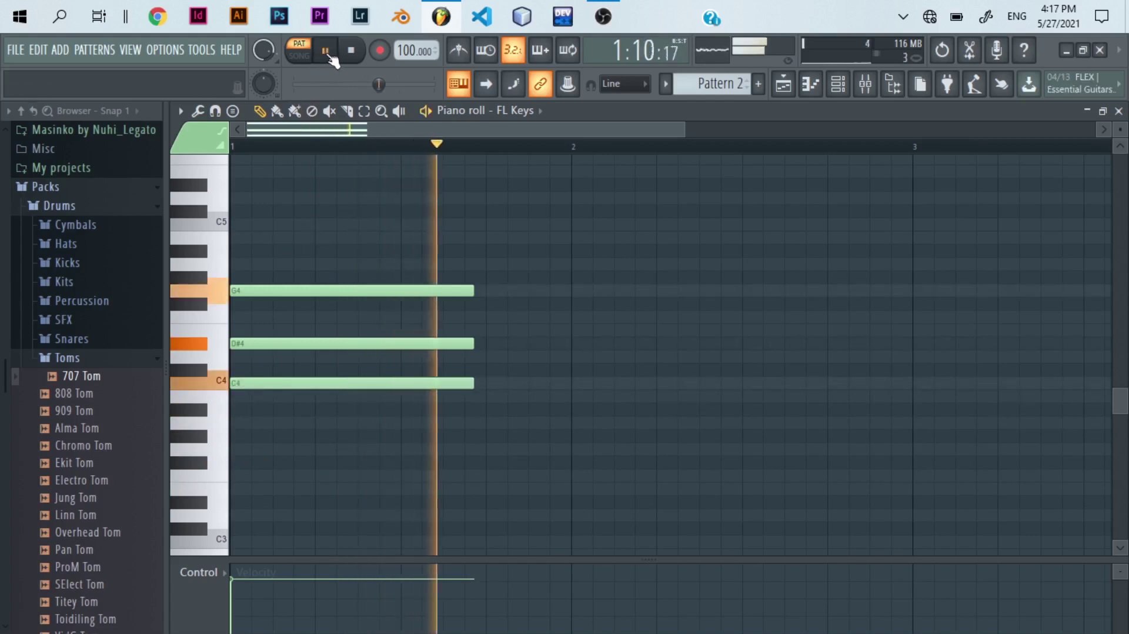
left_click(330, 56)
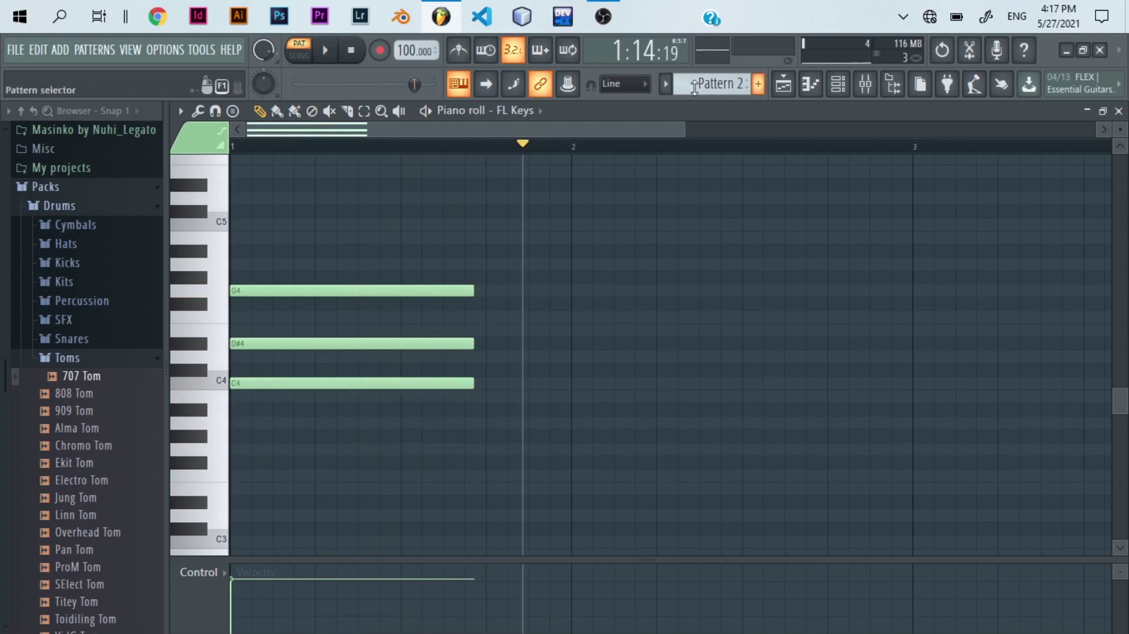
left_click(326, 53)
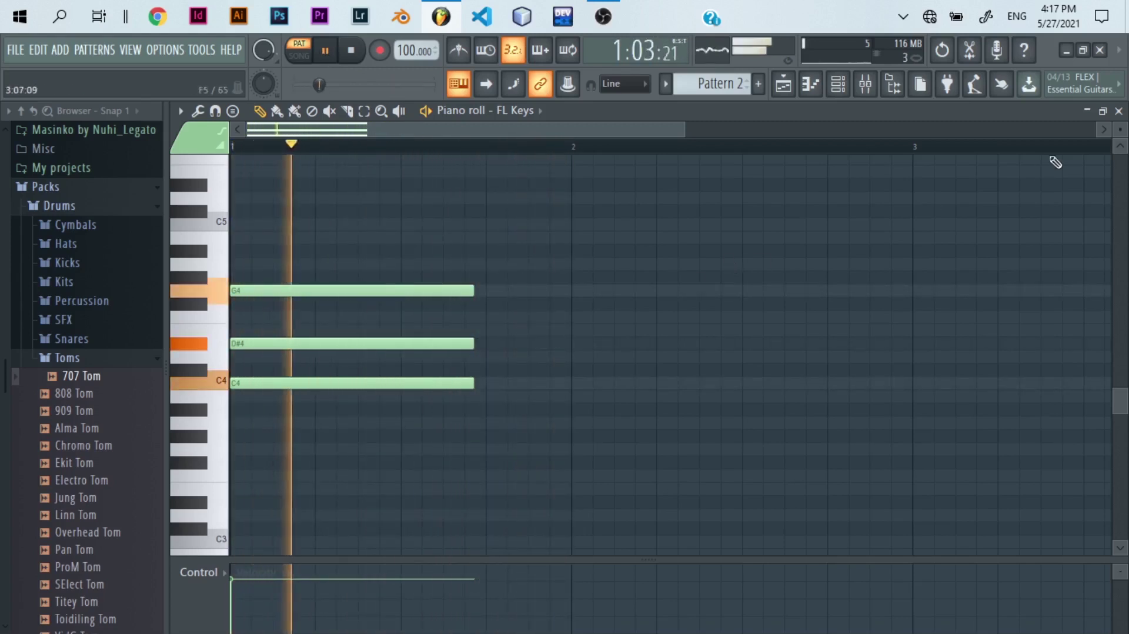
left_click(327, 53)
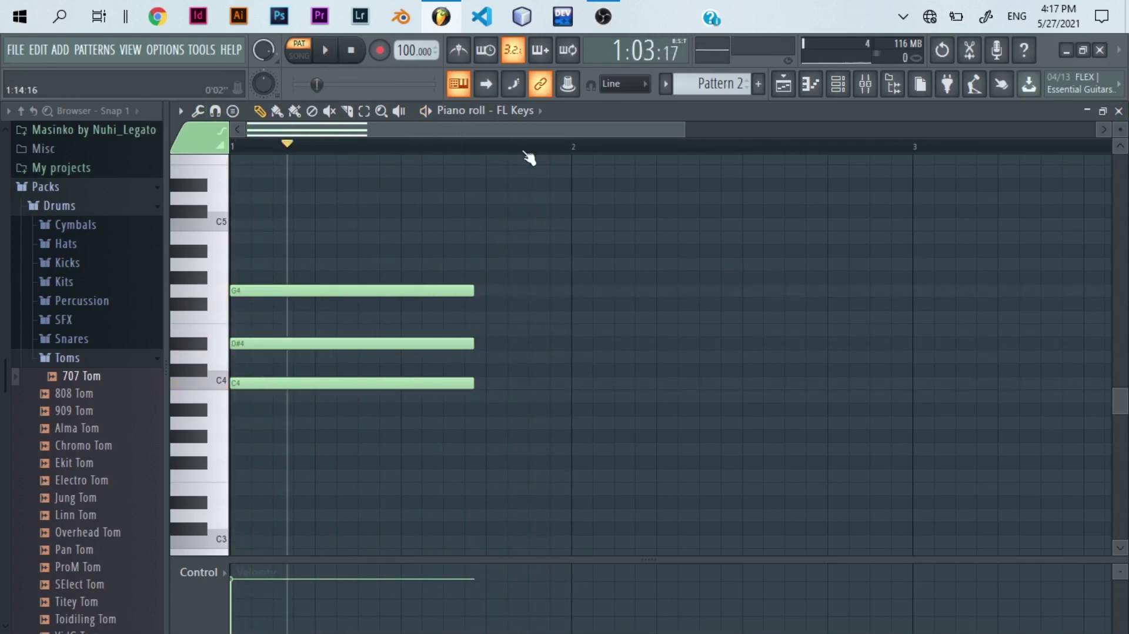
left_click(180, 112)
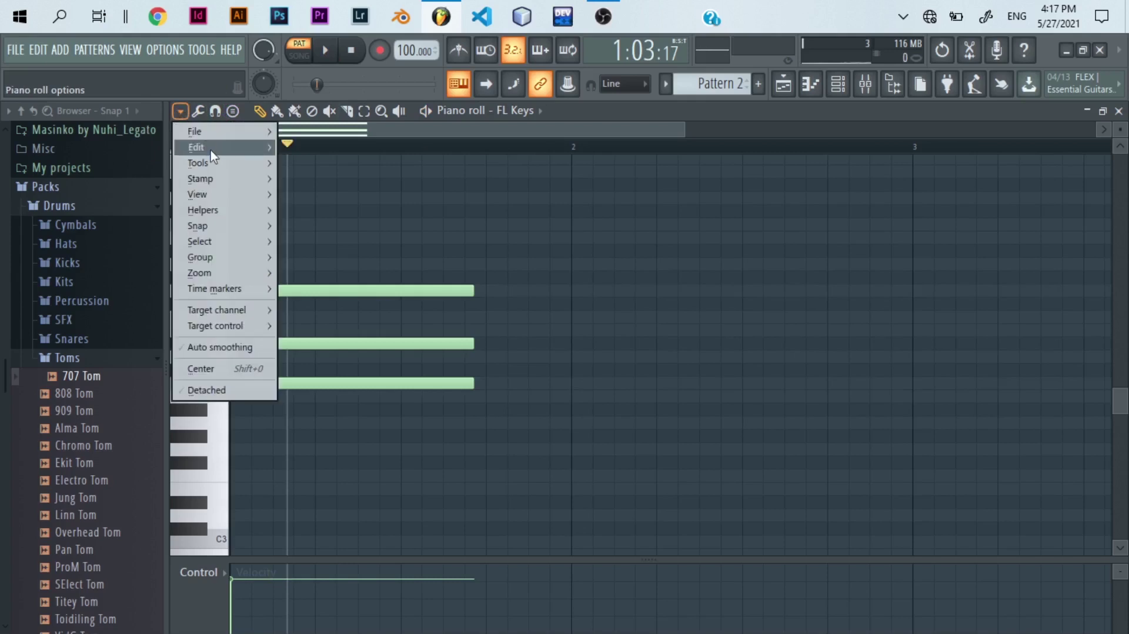
mouse_move(224, 170)
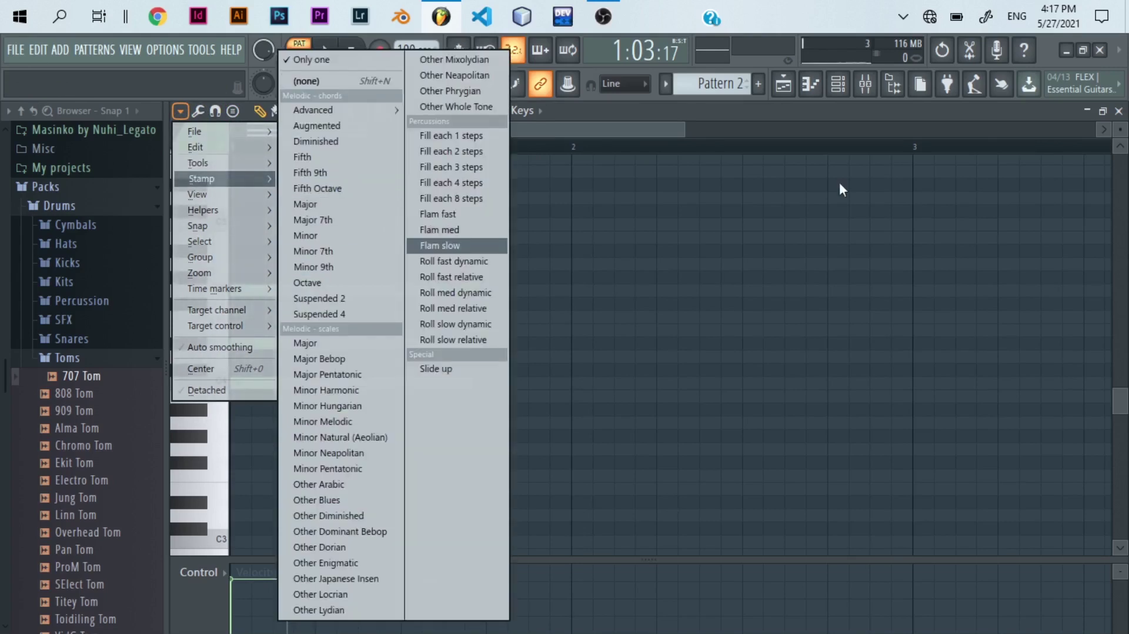
left_click(997, 129)
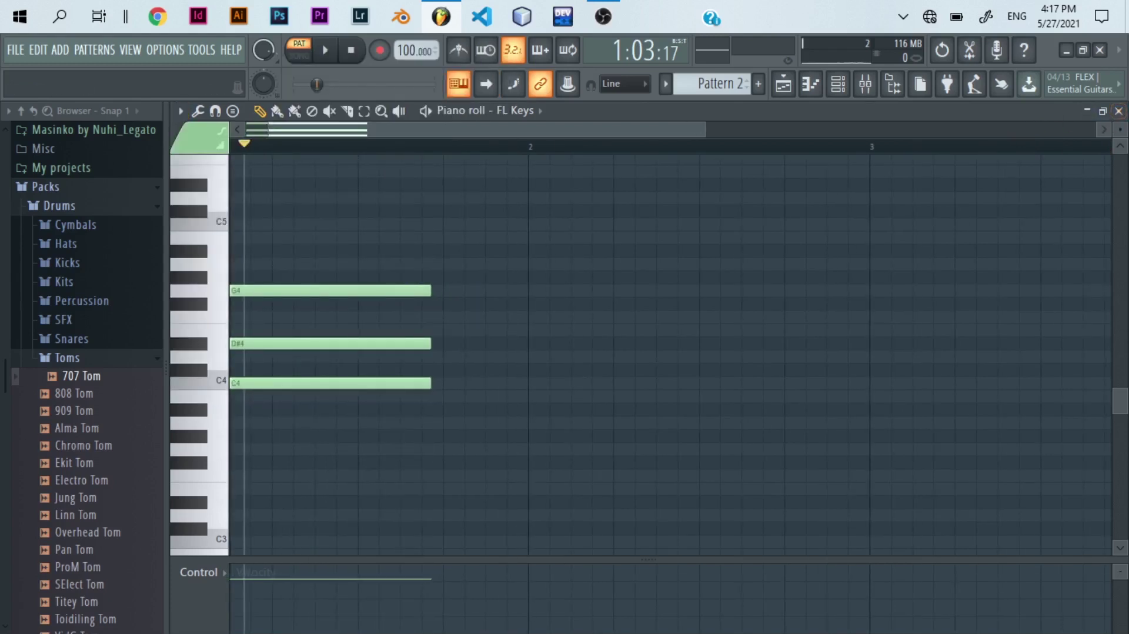
Close the piano roll and fill bars 1 to 8 of Track 2 in the playlist with Pattern 2 clips.
left_click(1119, 111)
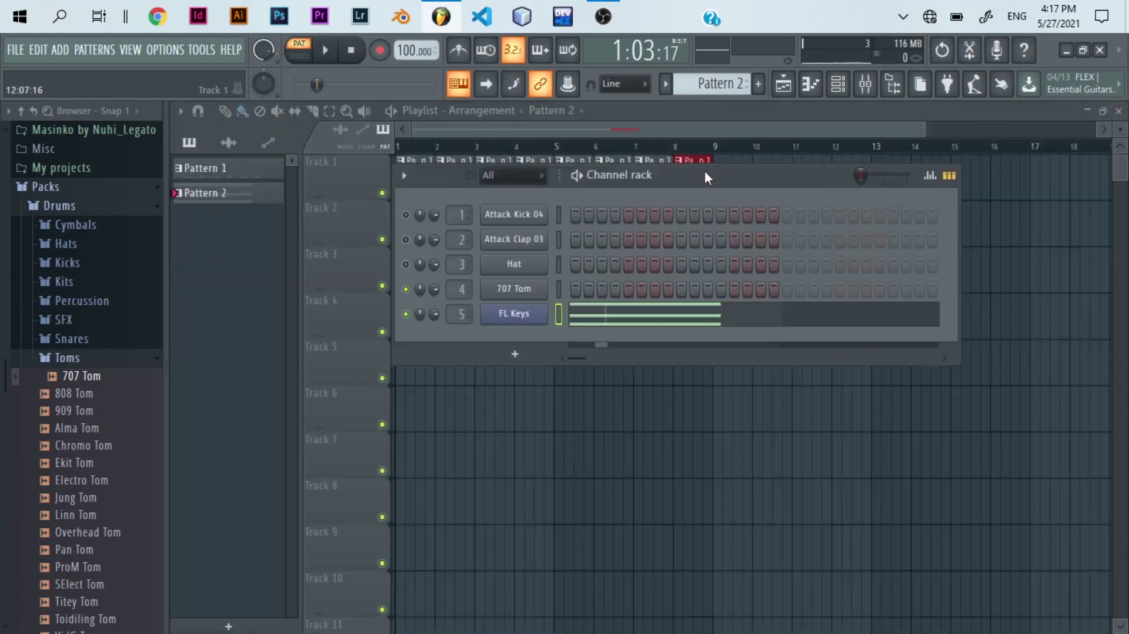
left_click_drag(705, 170, 680, 294)
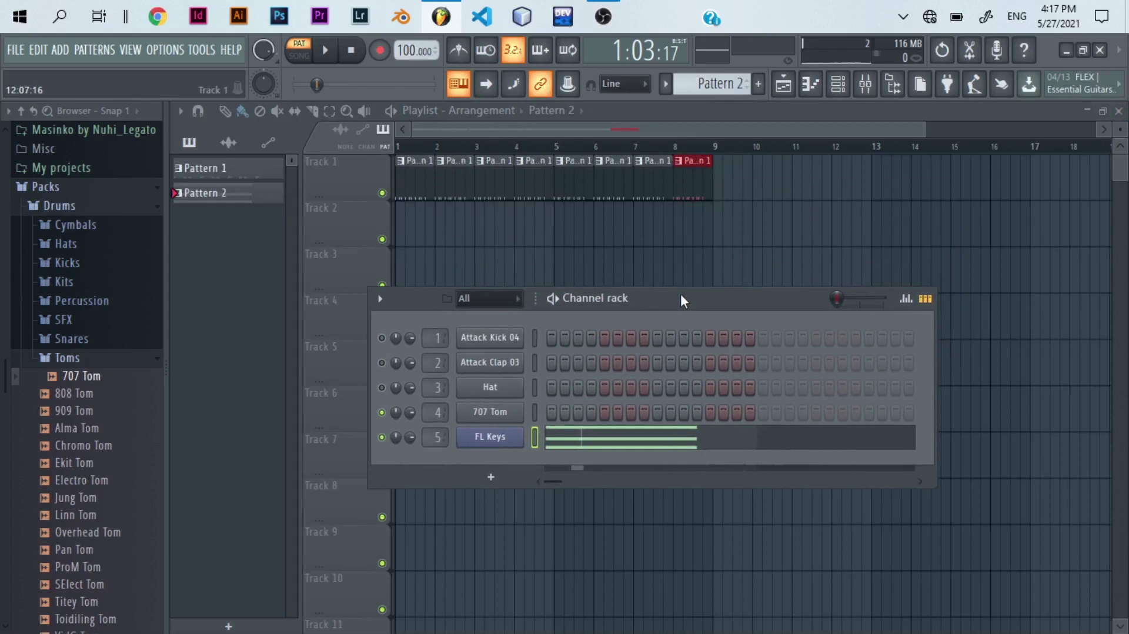
left_click(402, 237)
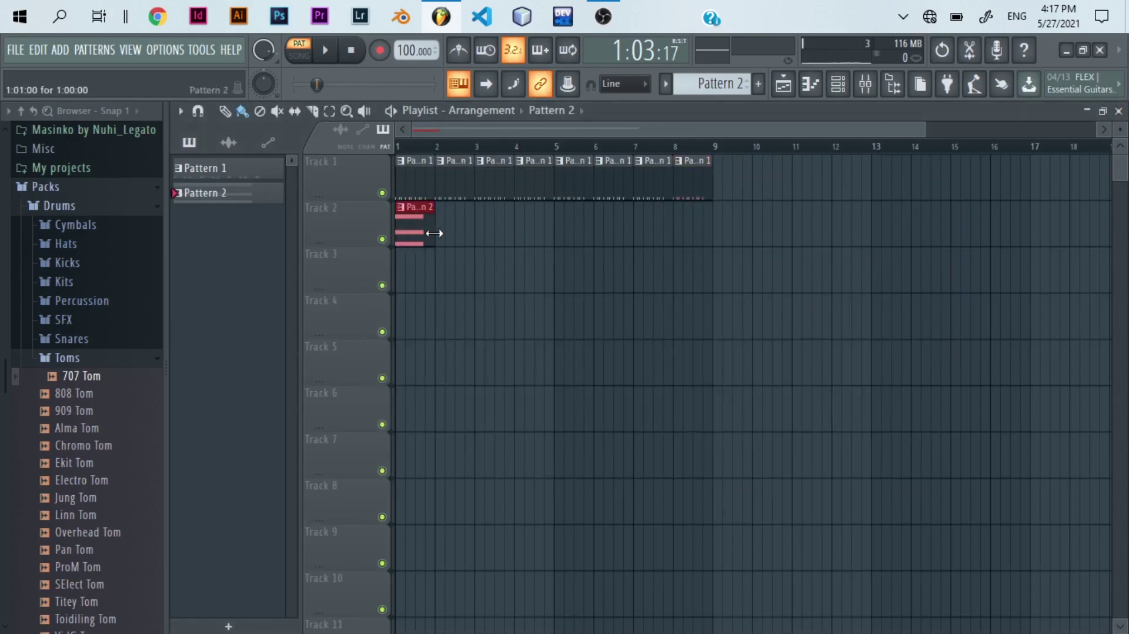
key("ctrl+b")
key("ctrl+b")
key("ctrl+b")
key("ctrl+b")
key("ctrl+b")
key("ctrl+b")
key("ctrl+b")
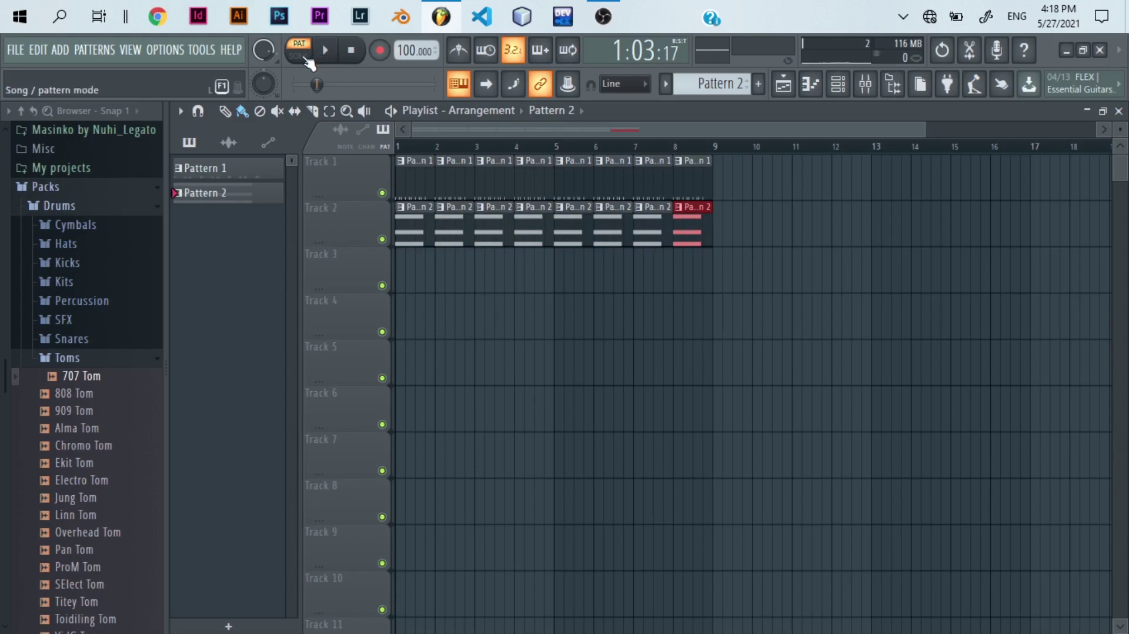
Play the arrangement in song mode, skip ahead to its final bars, and stop playback.
left_click(307, 60)
left_click(326, 53)
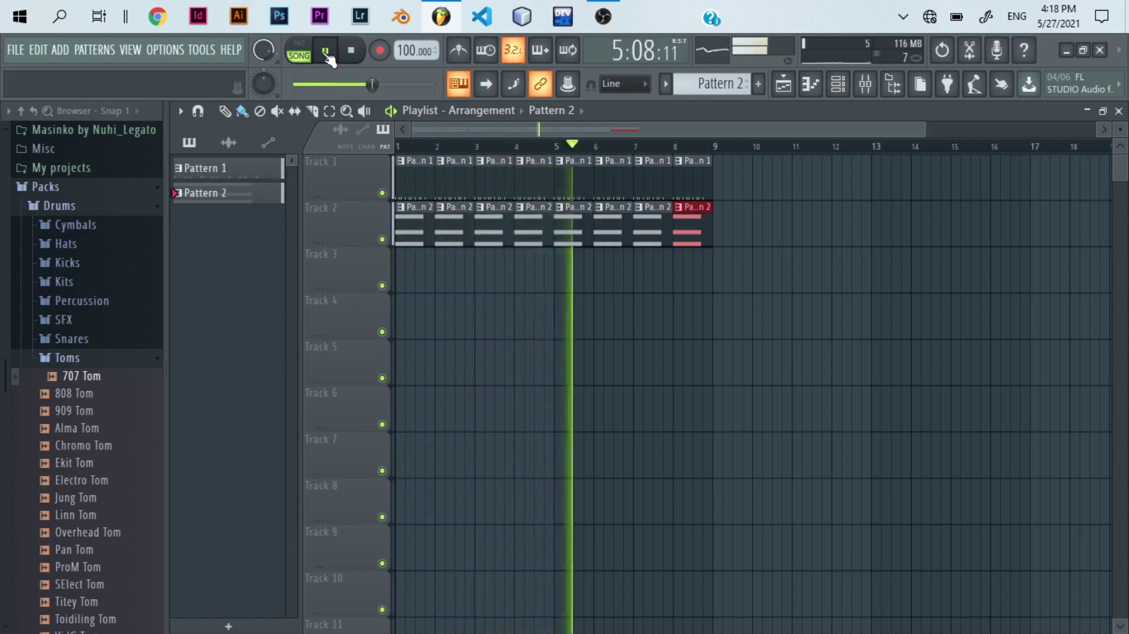
left_click_drag(372, 84, 398, 70)
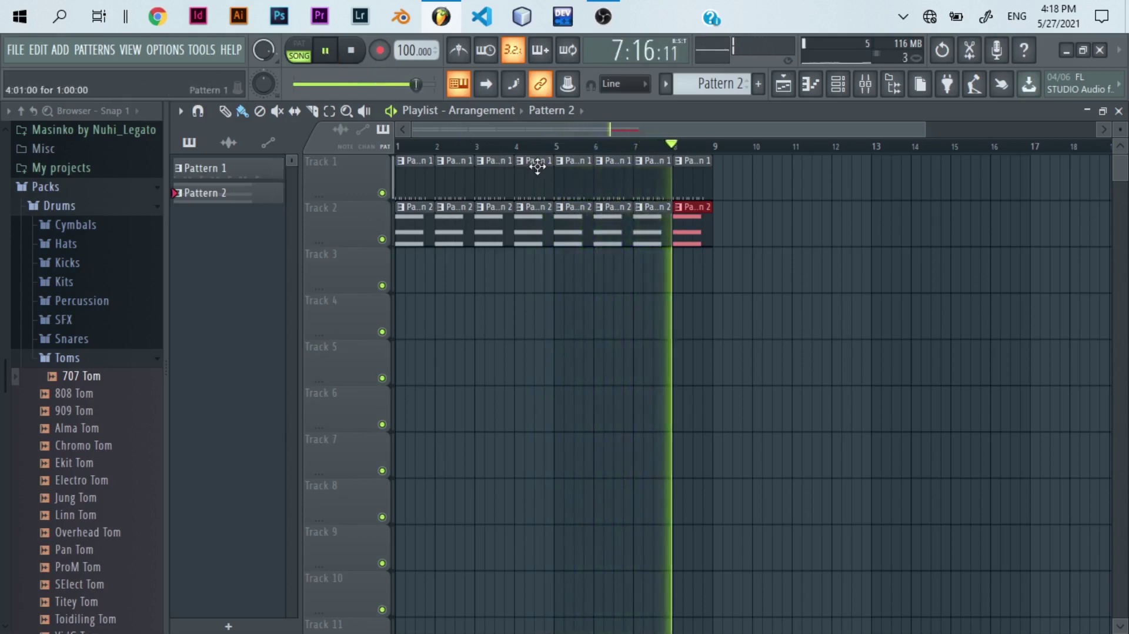
left_click(345, 51)
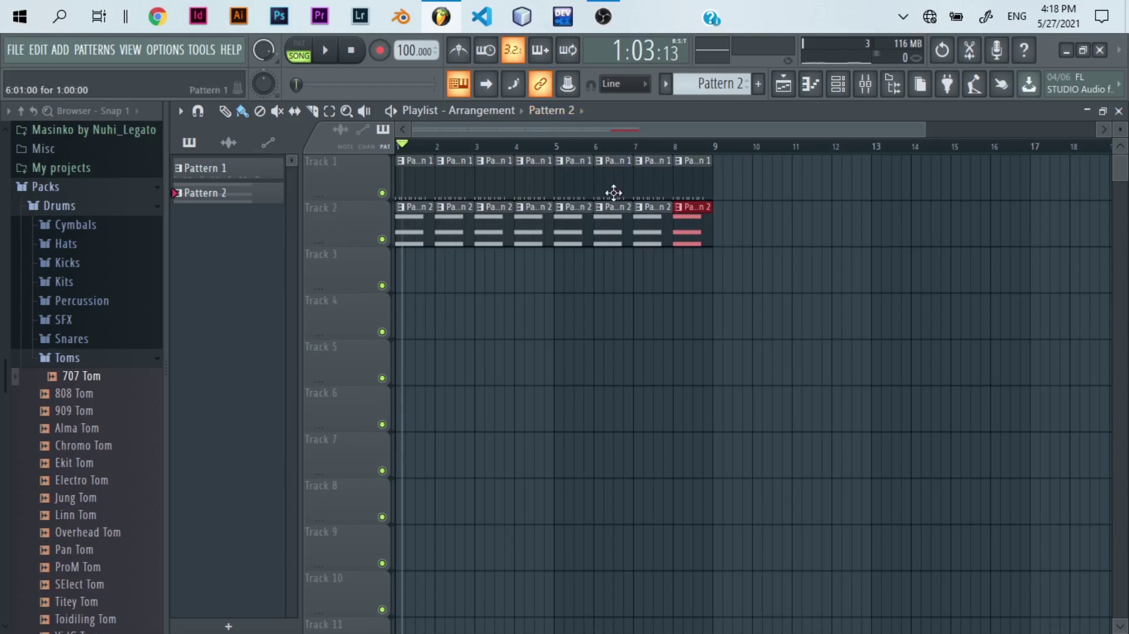
Open the mixer and load Fruity Reeverb 2 into effect slot 1 of the FL Keys track.
left_click(868, 89)
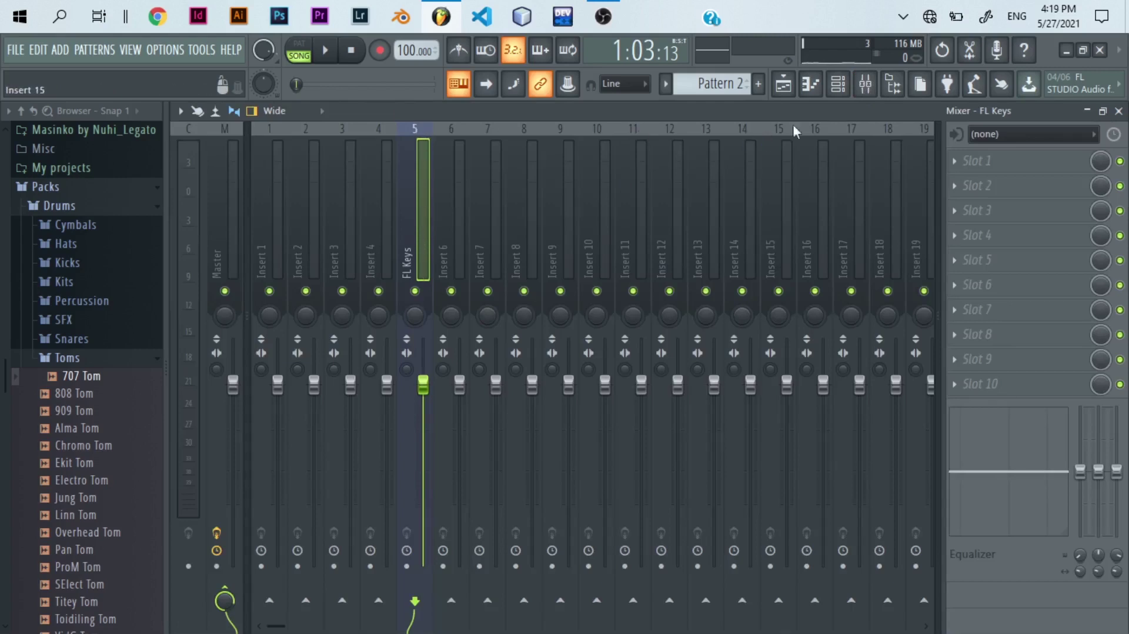
left_click(837, 84)
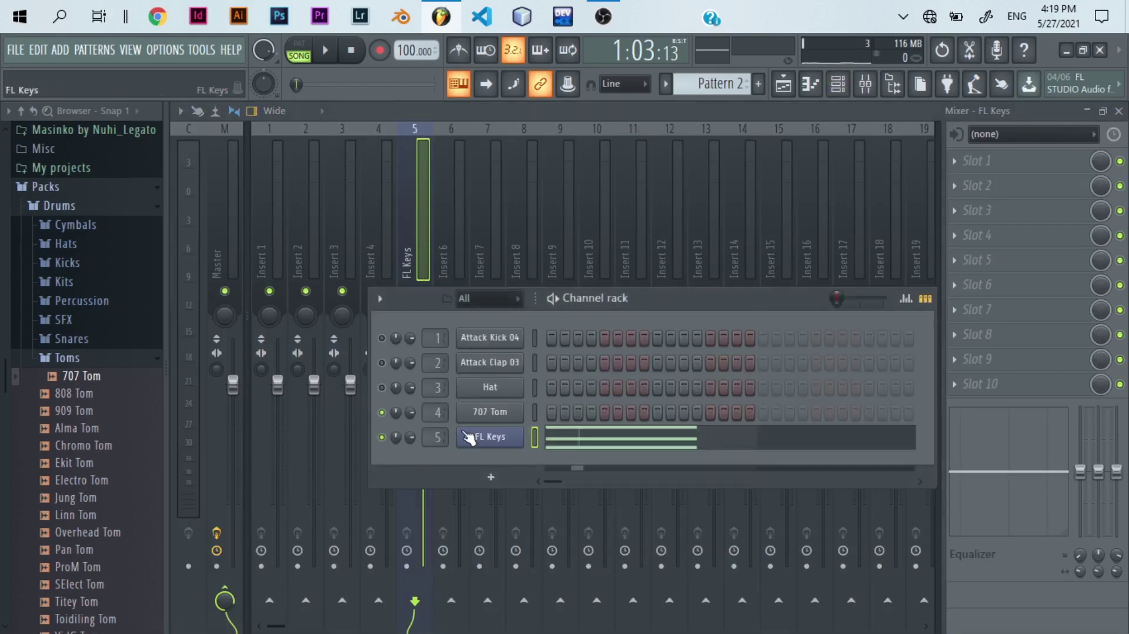
left_click(1005, 166)
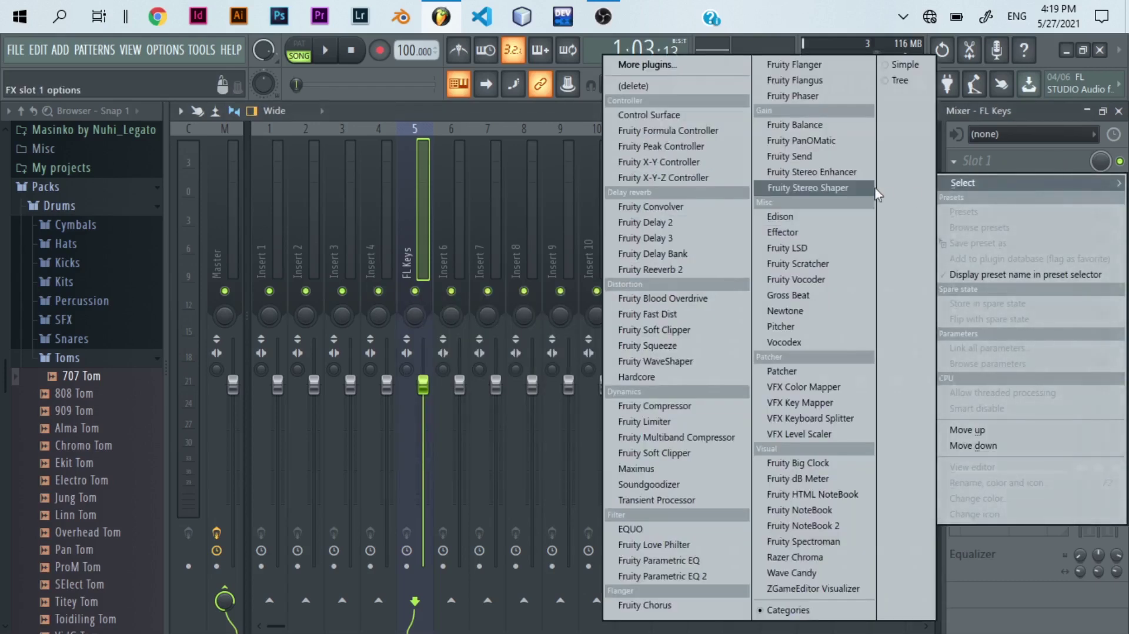
left_click(671, 271)
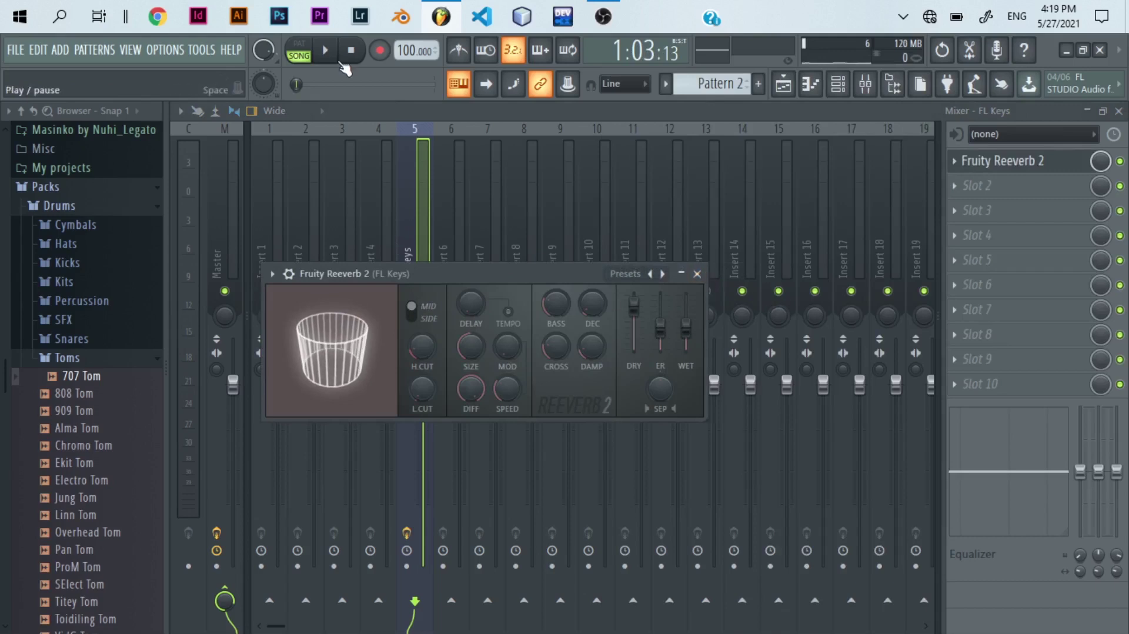
Apply the Default preset to Fruity Reeverb 2 while playing Pattern 2 in pattern mode, pause, and close the plugin window.
left_click(325, 50)
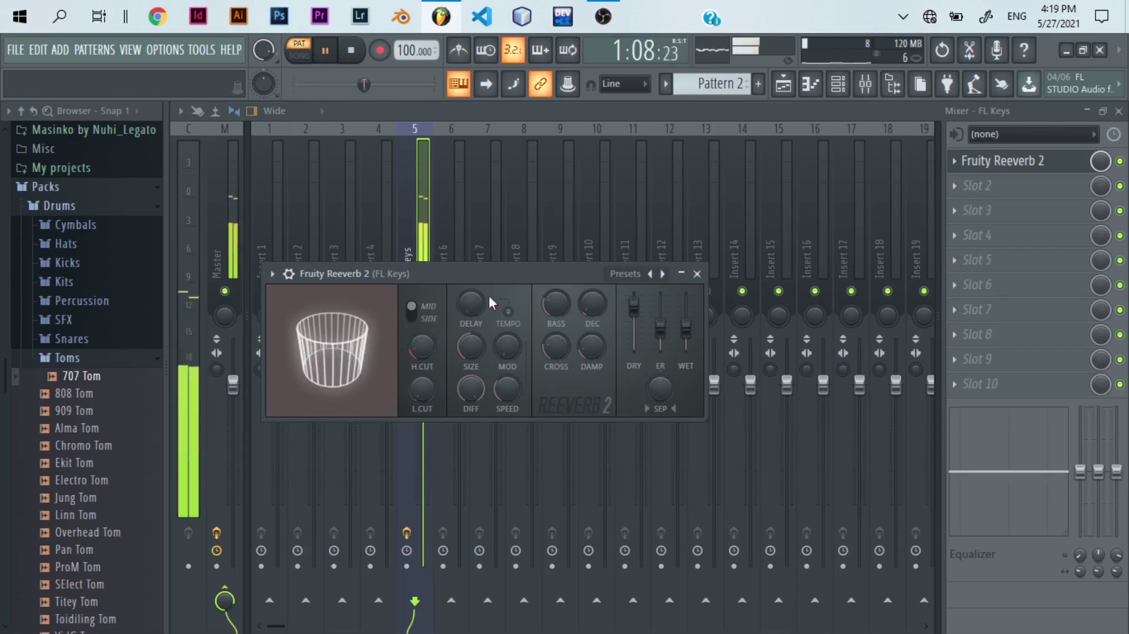
left_click(662, 273)
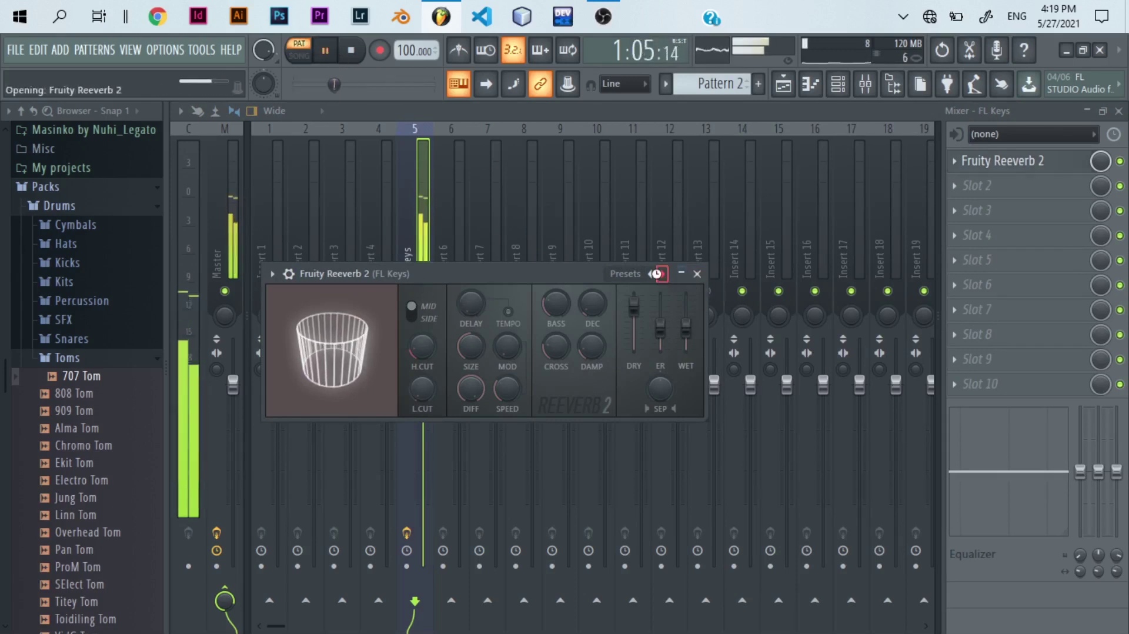
left_click(662, 273)
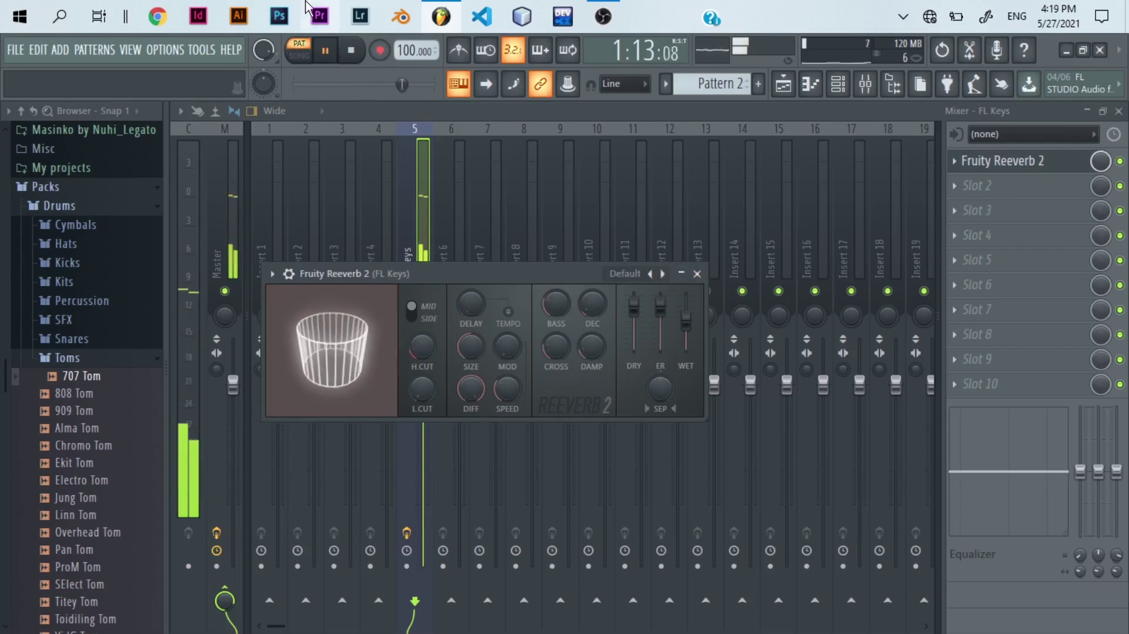
left_click(328, 51)
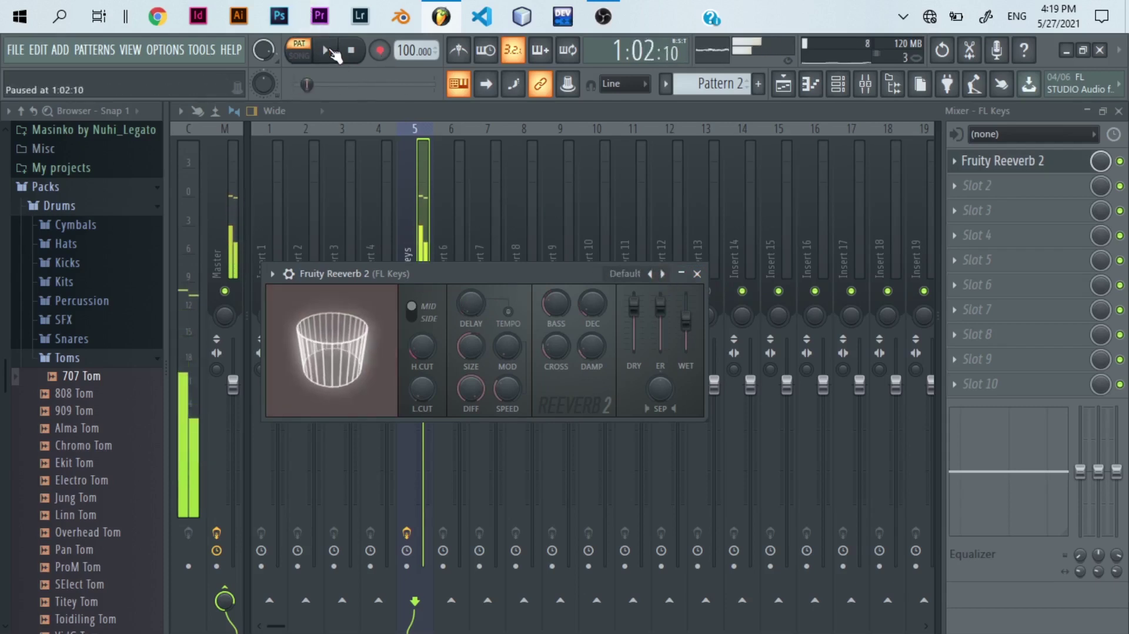
left_click(697, 274)
Load Soundgoodizer into slot 2 of the FL Keys track and raise its amount while playing back Pattern 2.
left_click(984, 186)
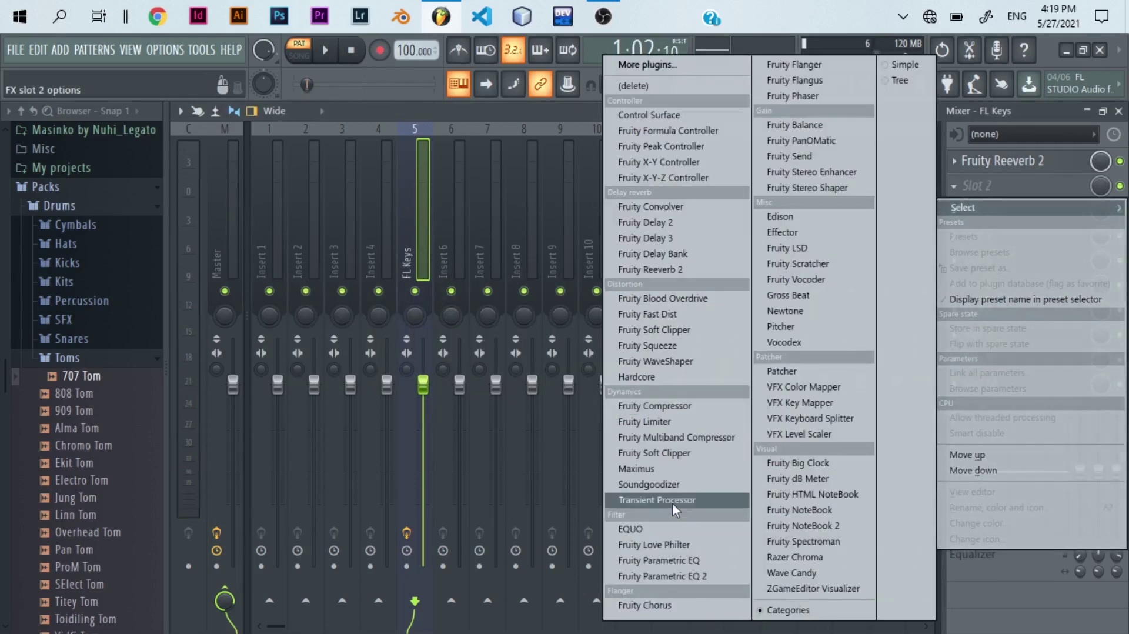
left_click(657, 484)
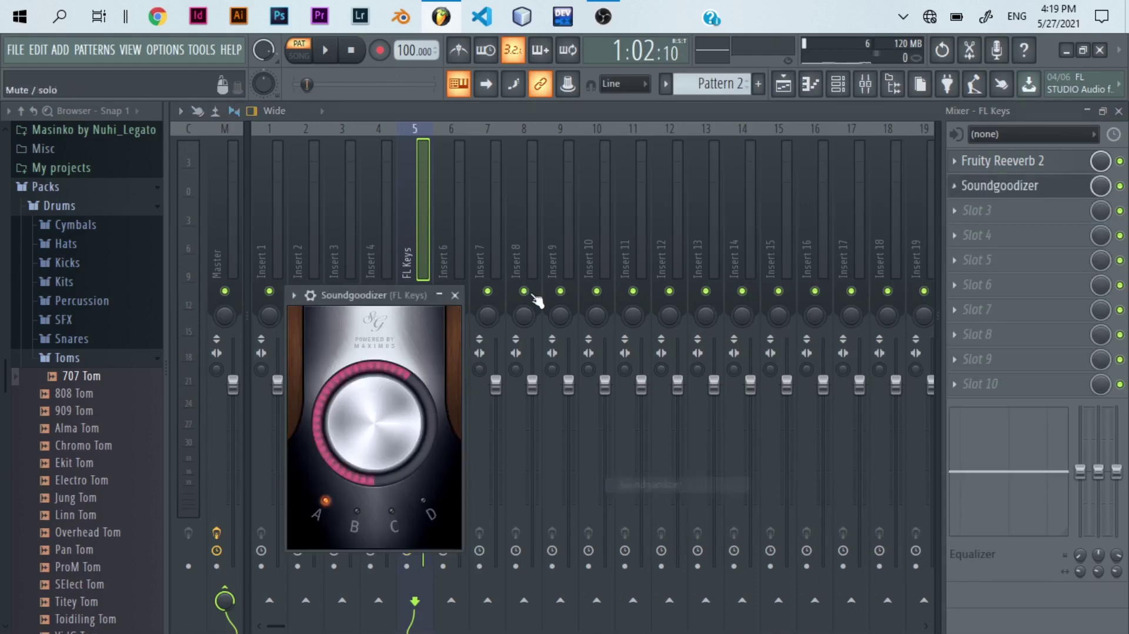
left_click(327, 51)
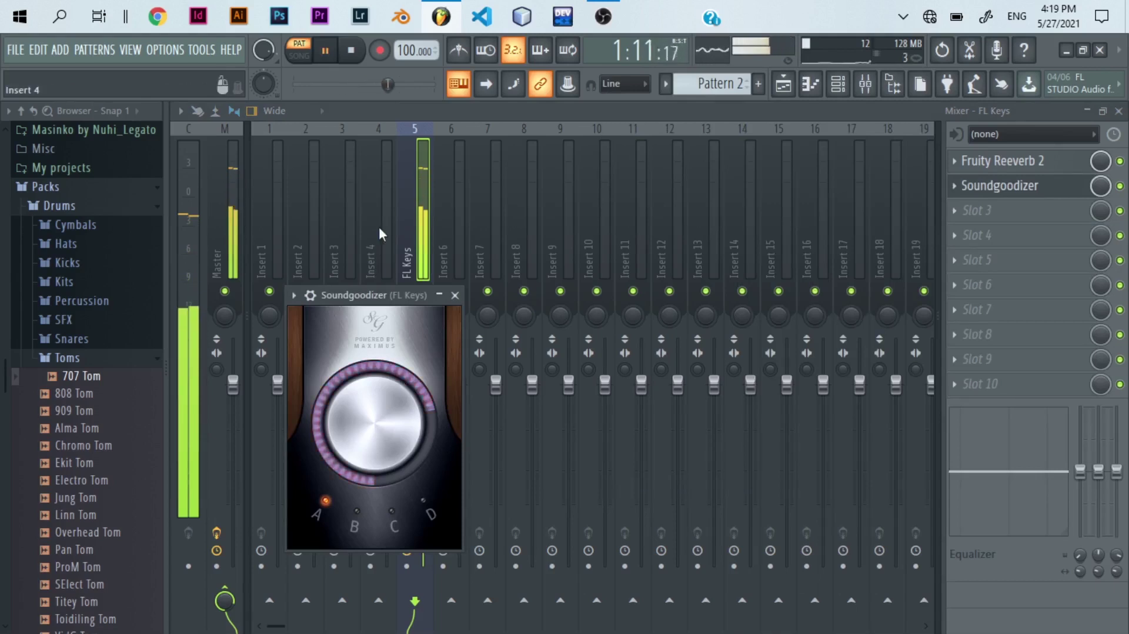
left_click(327, 51)
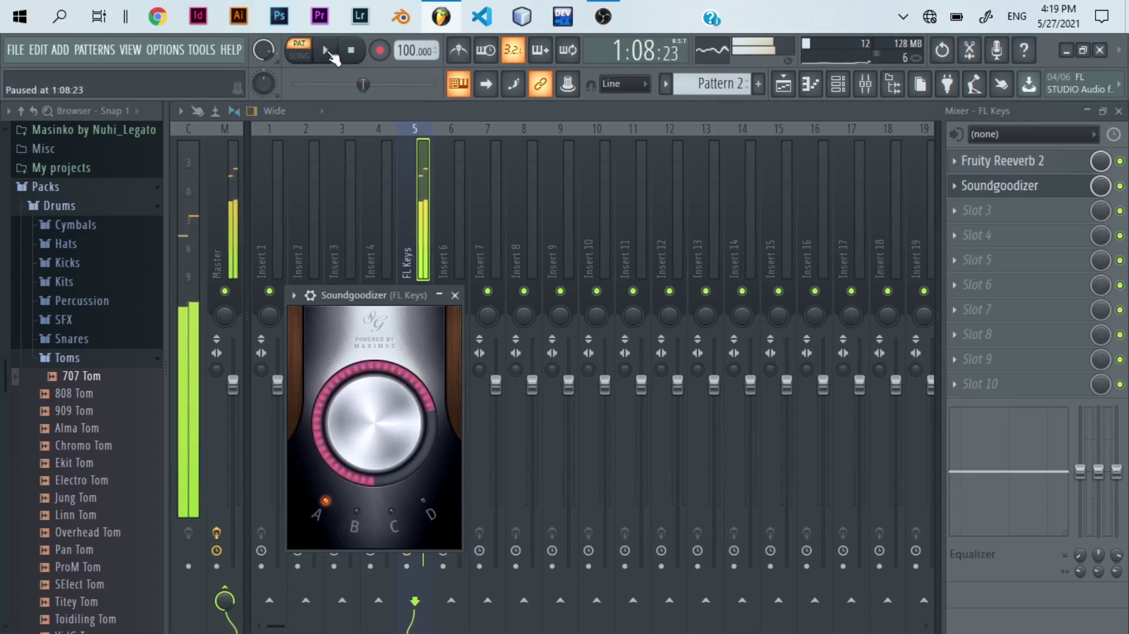
Close the mixer and Soundgoodizer windows, and set up an MP3 export of the project with the file name sample.
left_click(1120, 111)
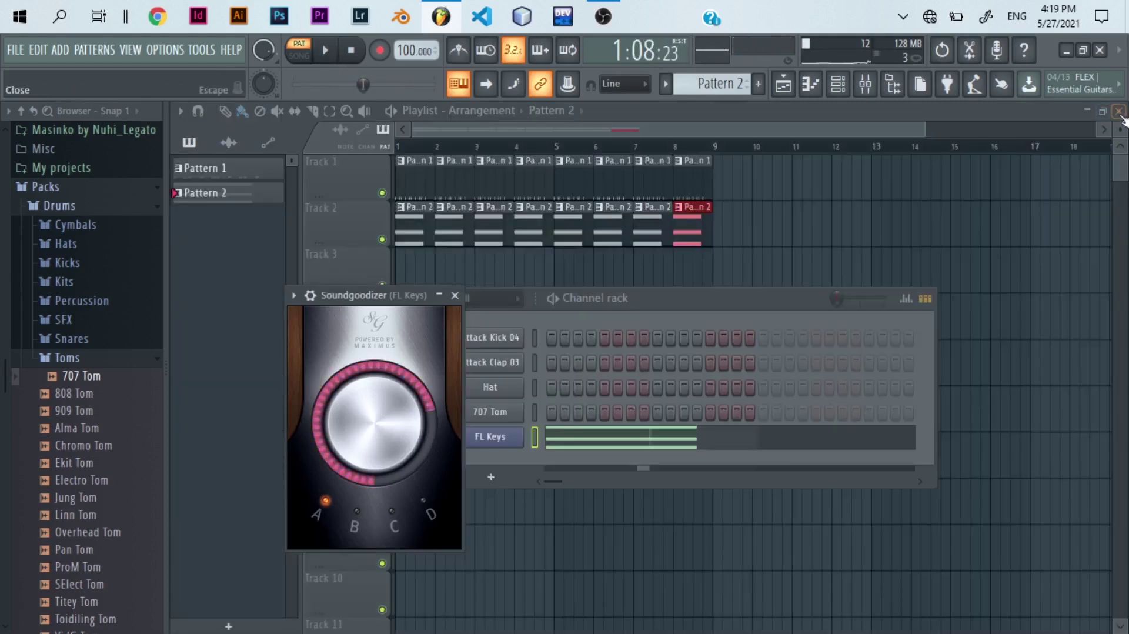
left_click(455, 294)
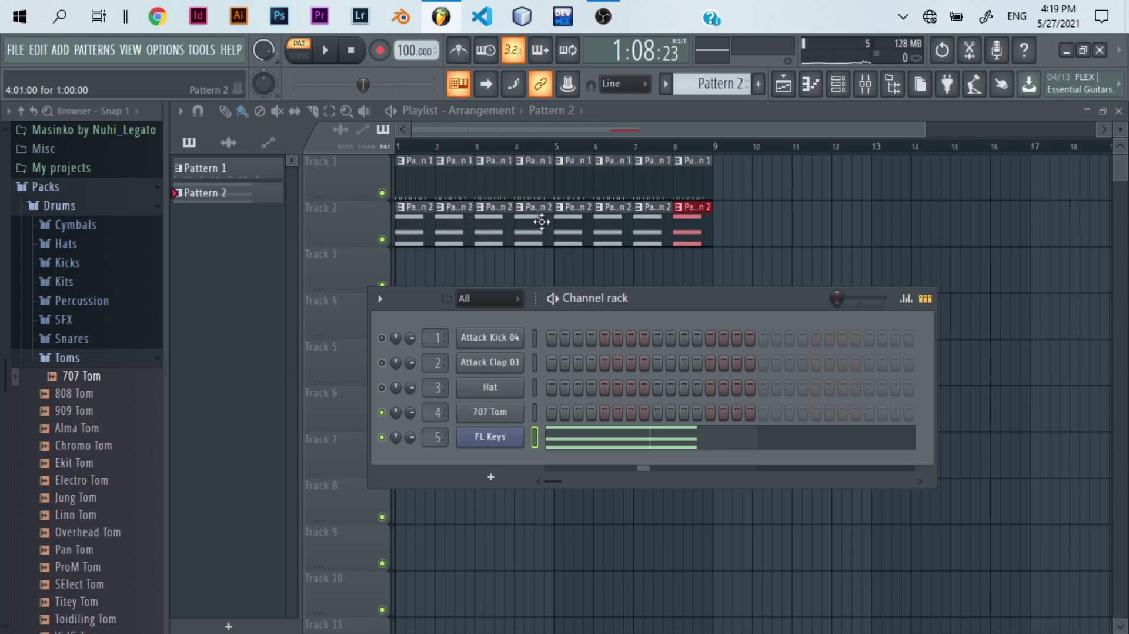
left_click(18, 55)
mouse_move(86, 195)
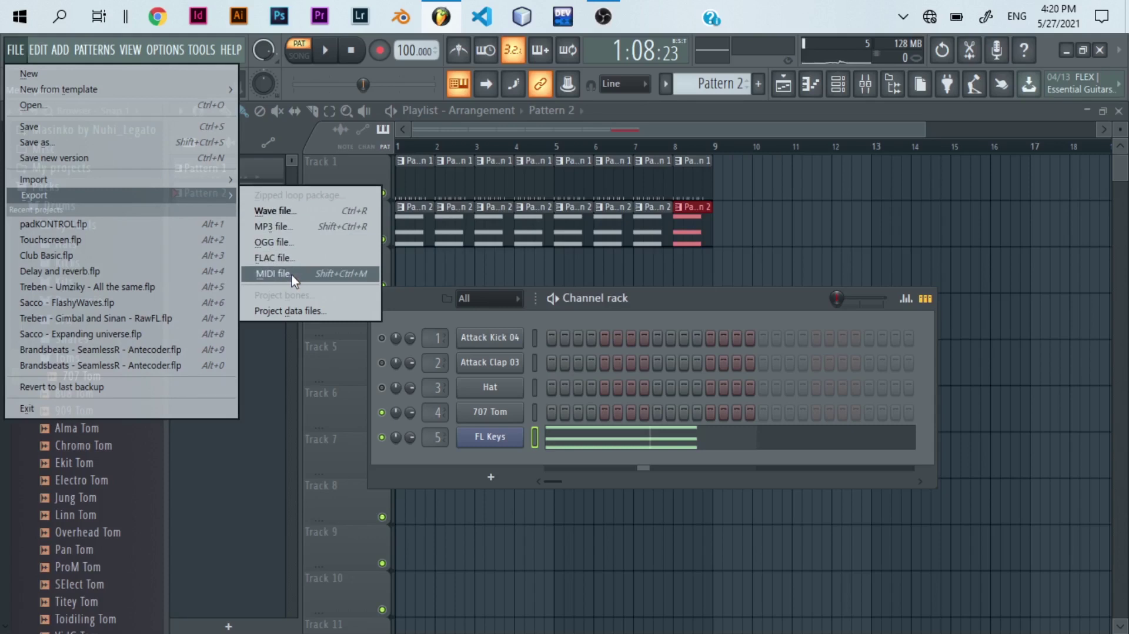
left_click(289, 228)
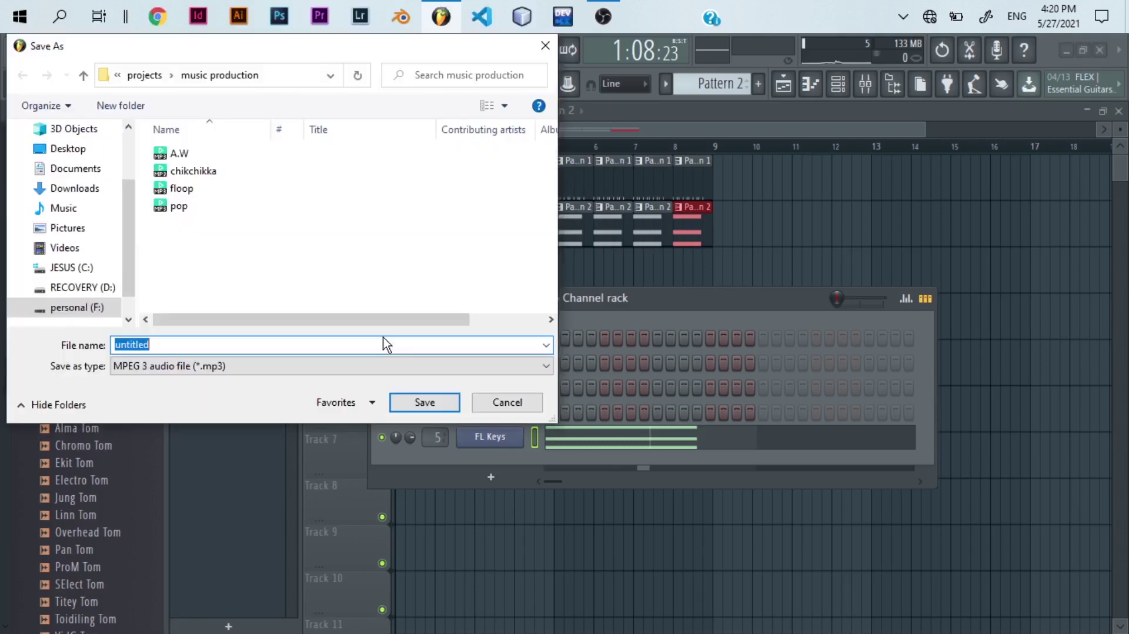
key("BackSpace")
type("sample")
left_click(436, 403)
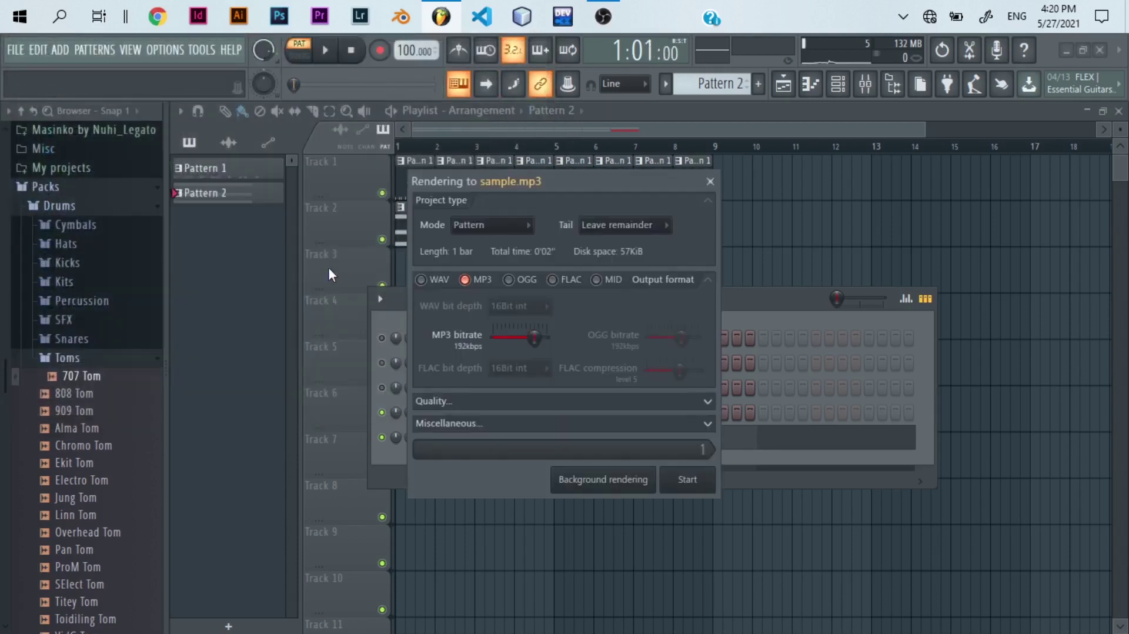
Set the rendering mode of the MP3 export to Full song.
left_click_drag(574, 182, 477, 146)
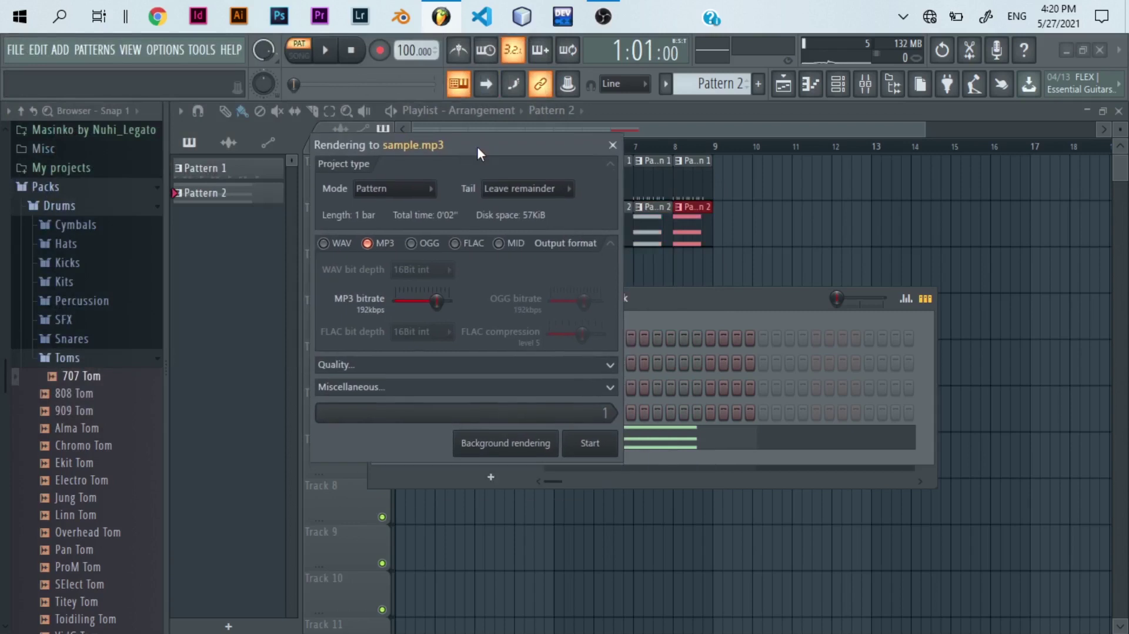
left_click(405, 192)
left_click(397, 206)
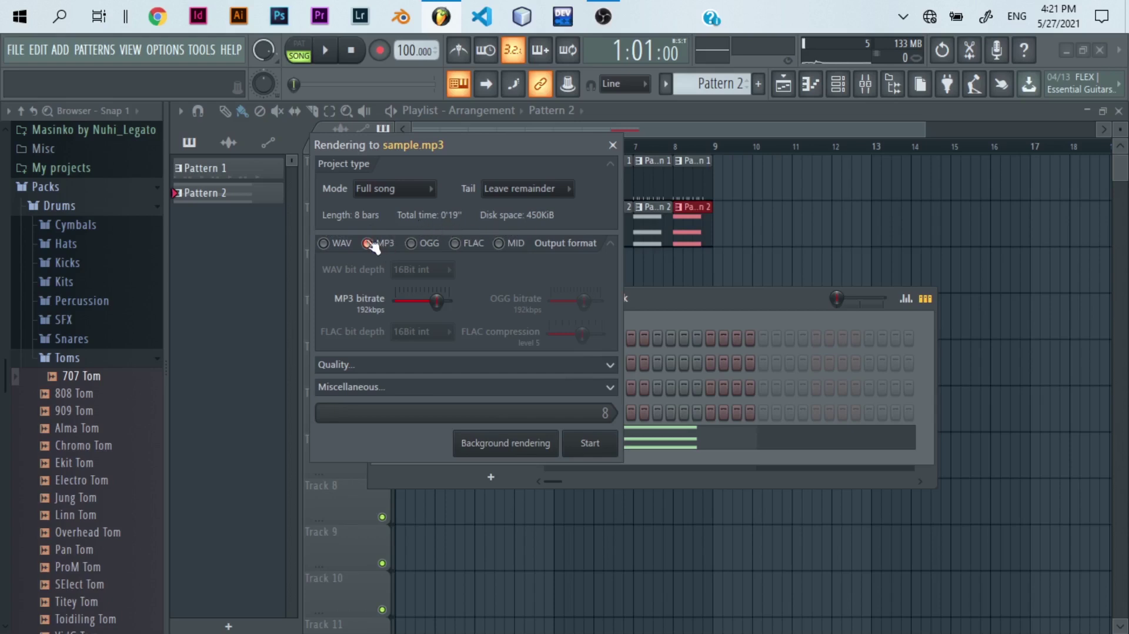
left_click(325, 244)
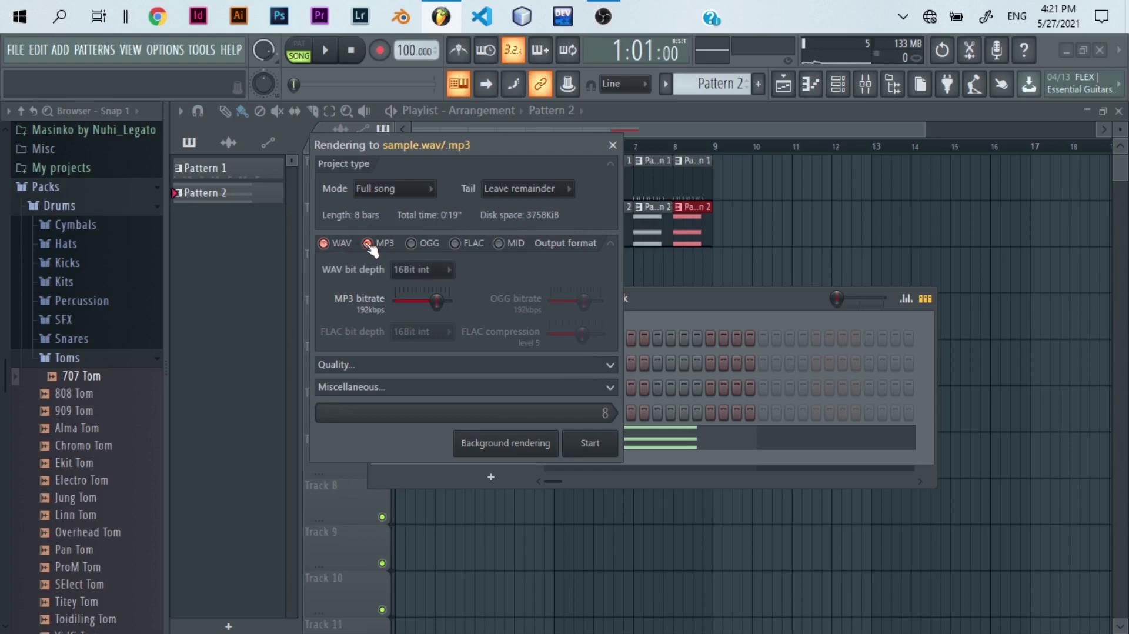
left_click(367, 244)
left_click(324, 243)
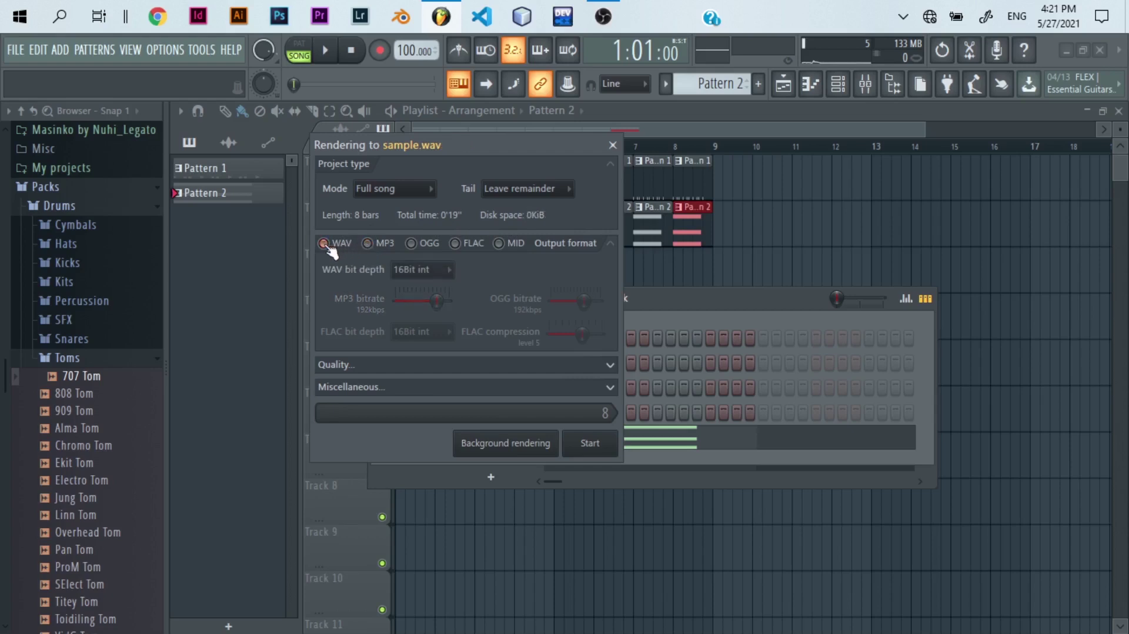
left_click(368, 244)
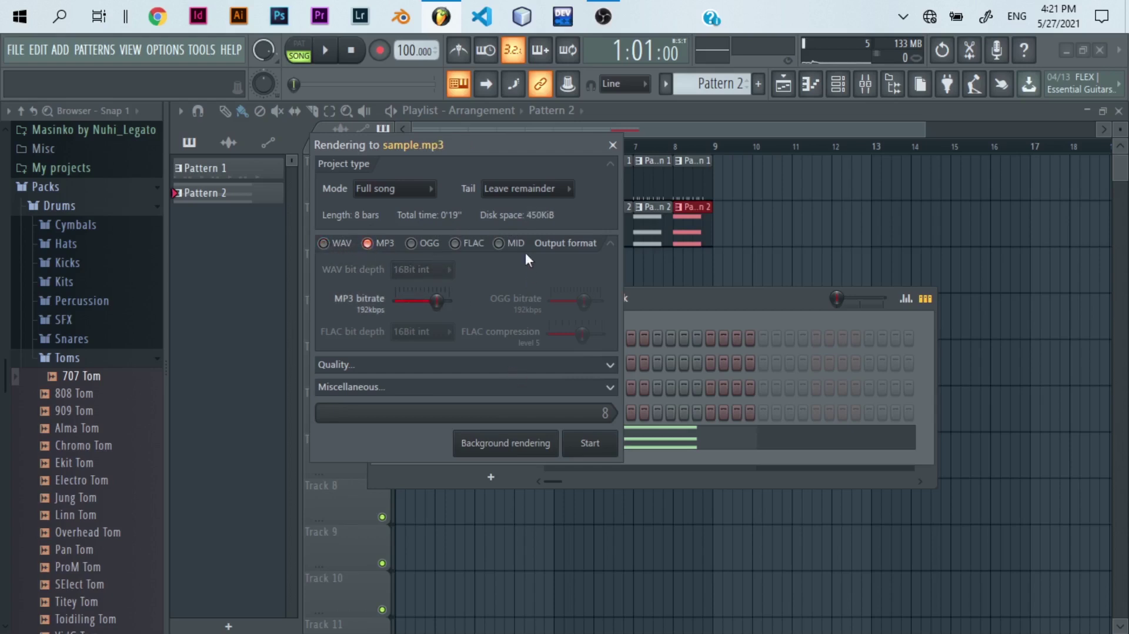
Start rendering the full song to sample.mp3.
left_click(591, 443)
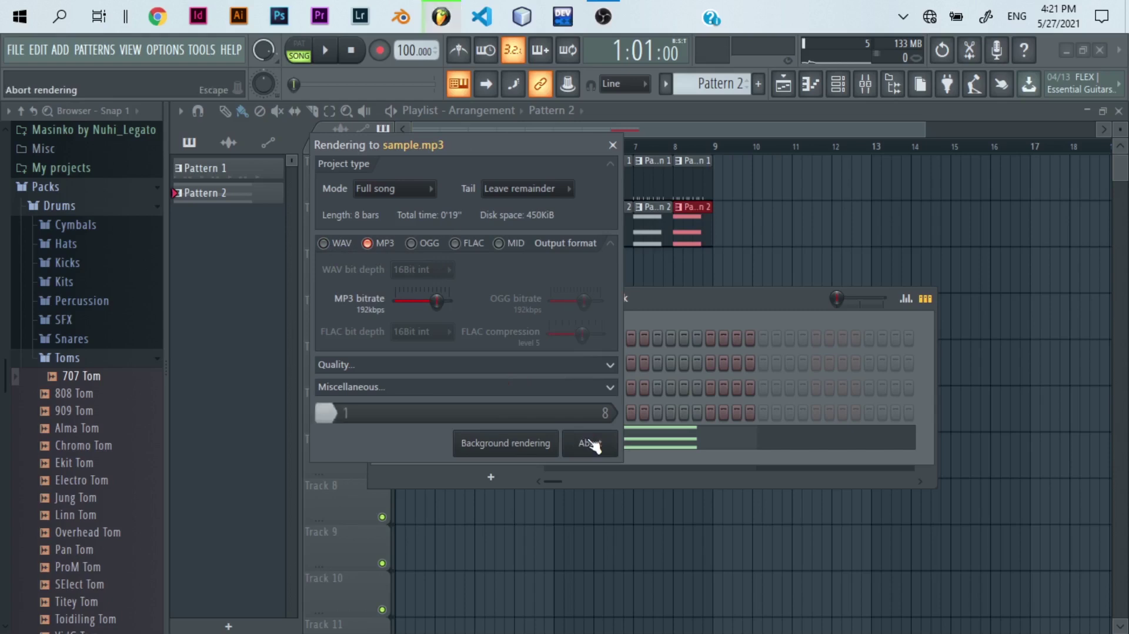